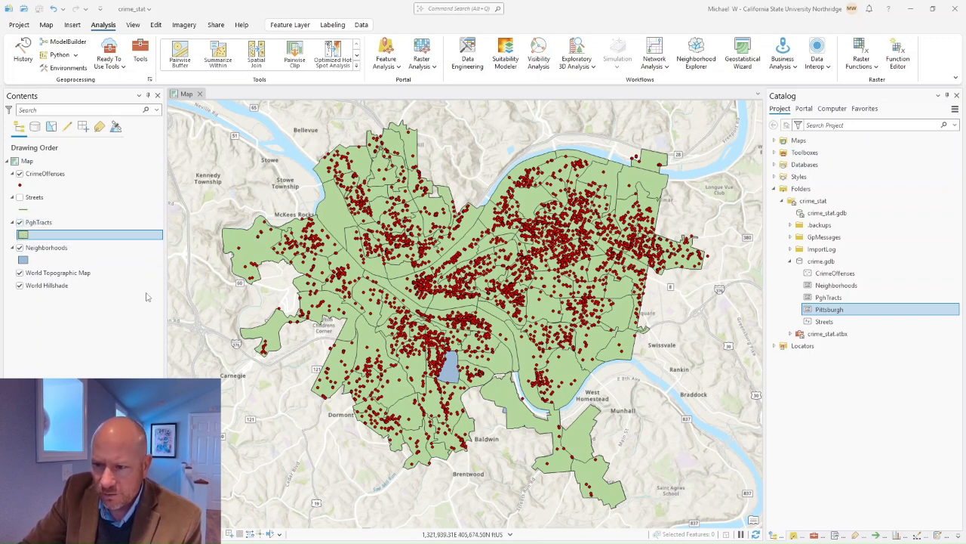
Step: Toggle the census tracts off and back on, select the Pittsburgh dataset, and save the crime_stat project
click(20, 223)
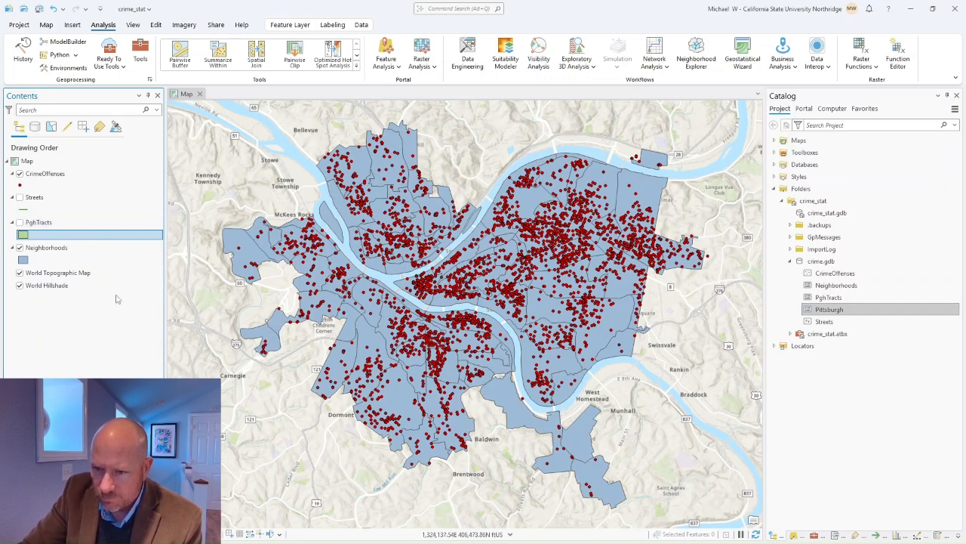
click(21, 223)
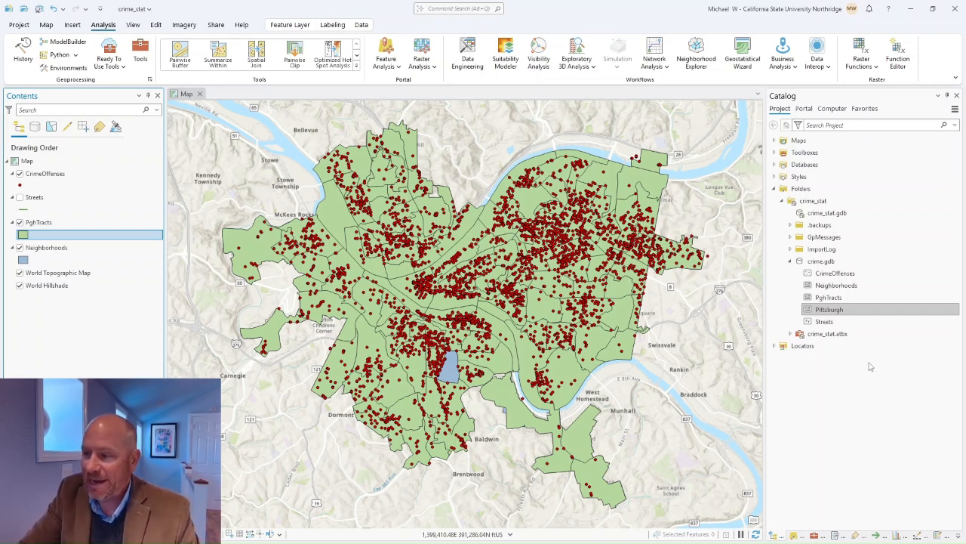
click(836, 310)
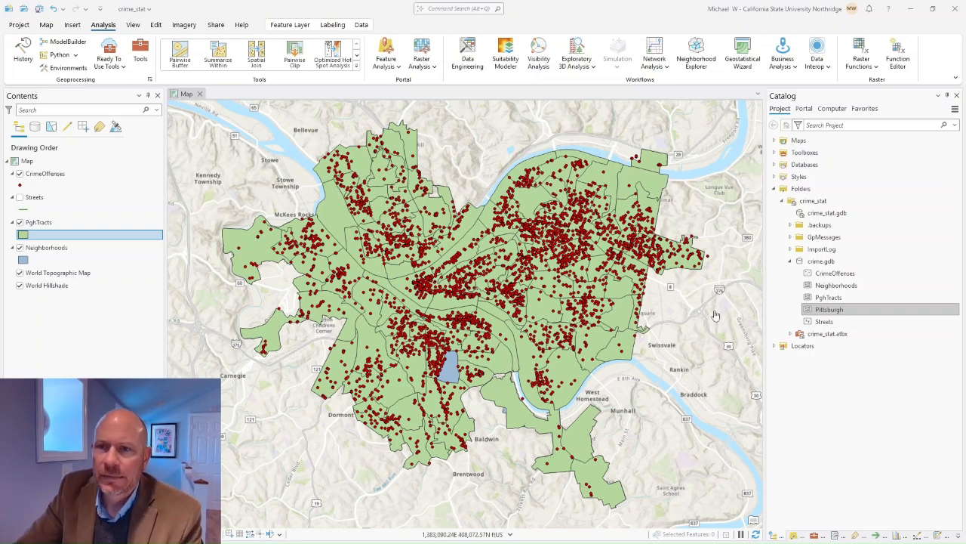
click(39, 8)
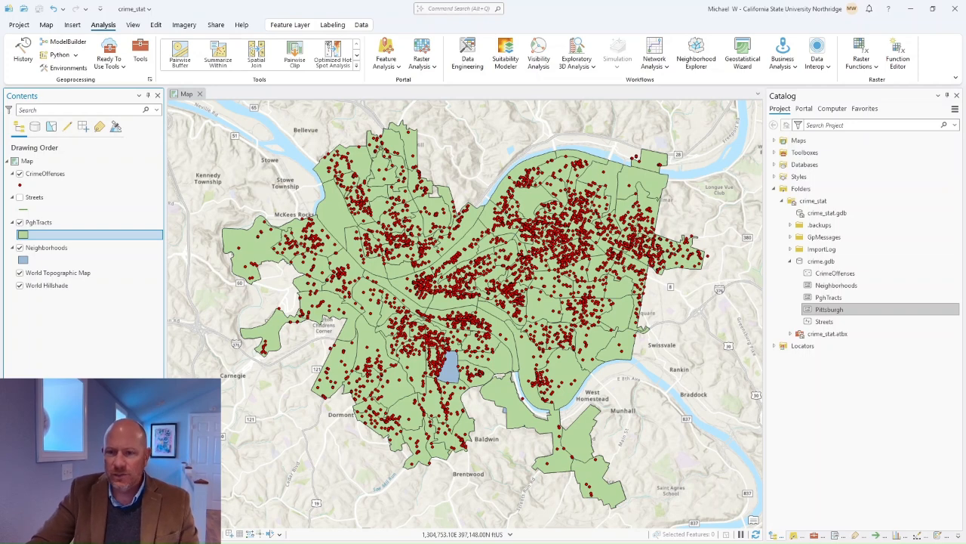
right_click(63, 176)
Step: Open the CrimeOffenses attribute table and load all 5,230 offense records
click(84, 172)
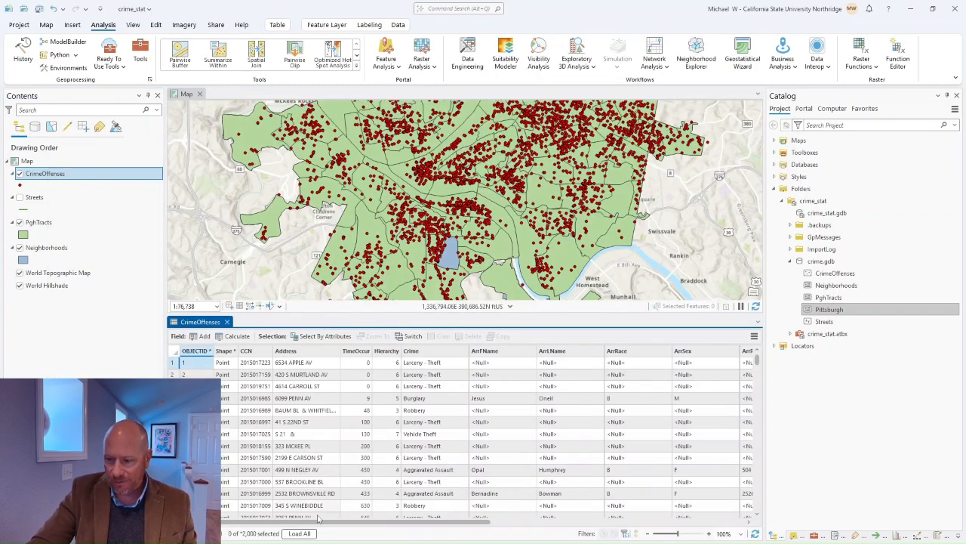
click(299, 533)
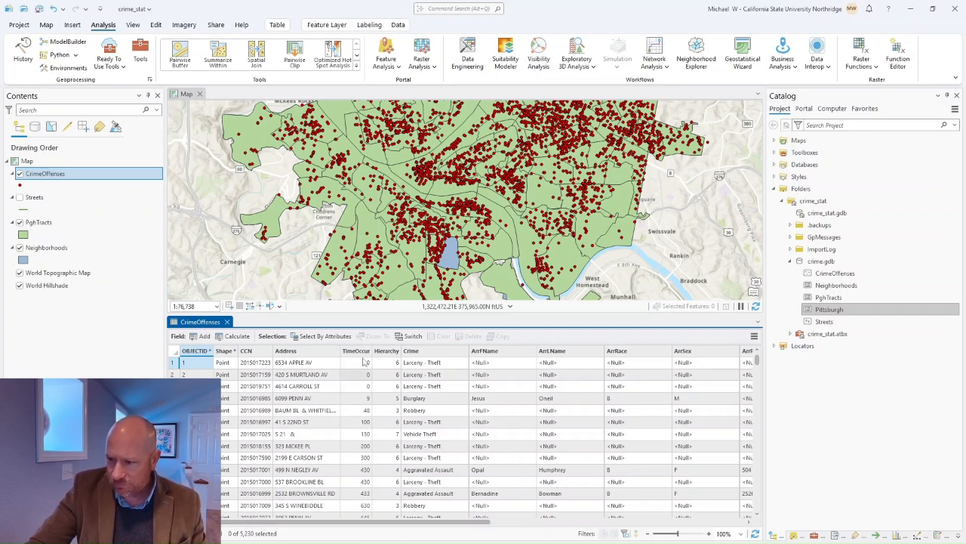
mouse_move(344, 356)
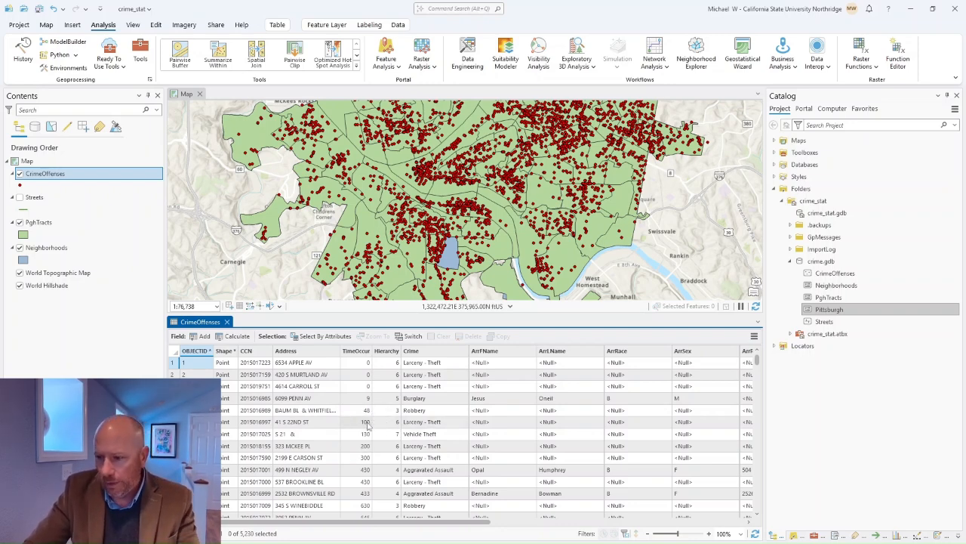
scroll(372, 465, down, 8)
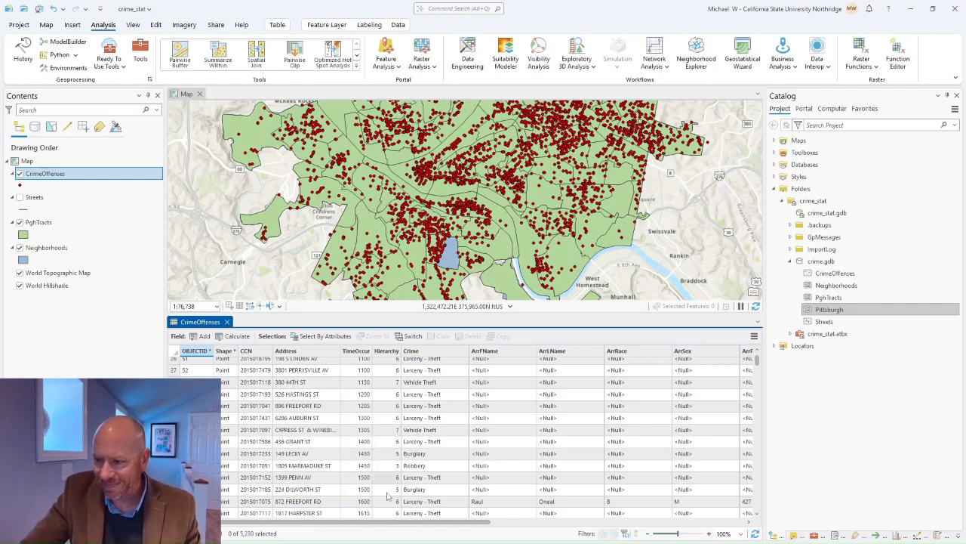
drag(464, 523, 655, 529)
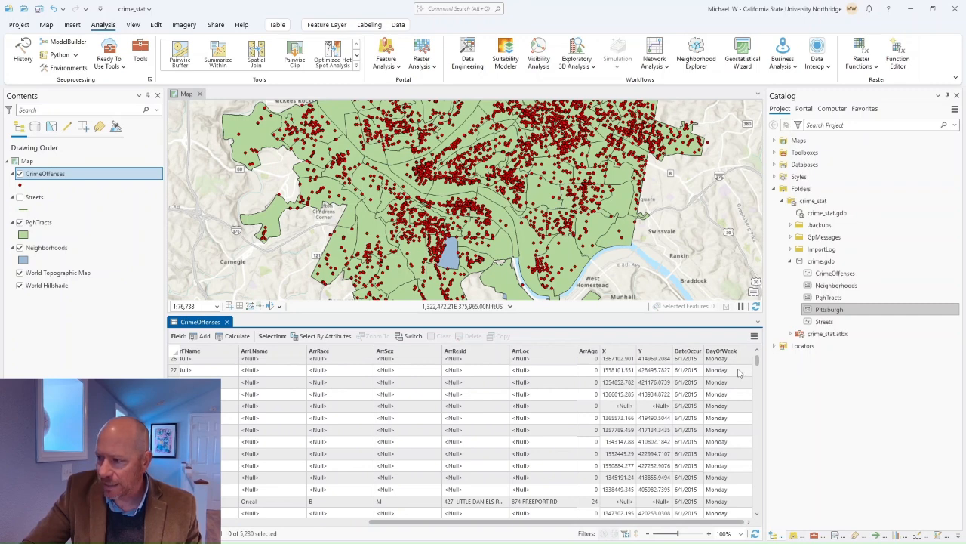
drag(757, 362, 758, 374)
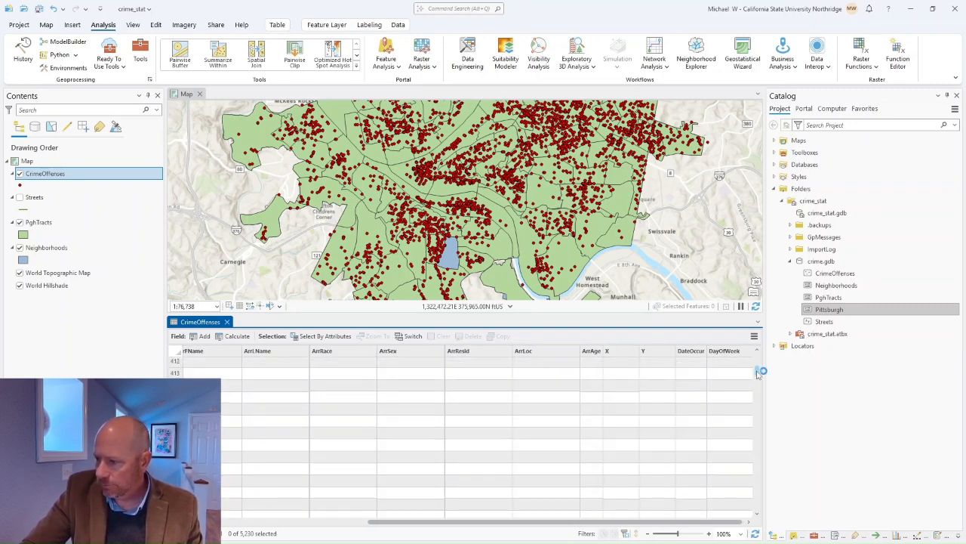
scroll(725, 420, up, 10)
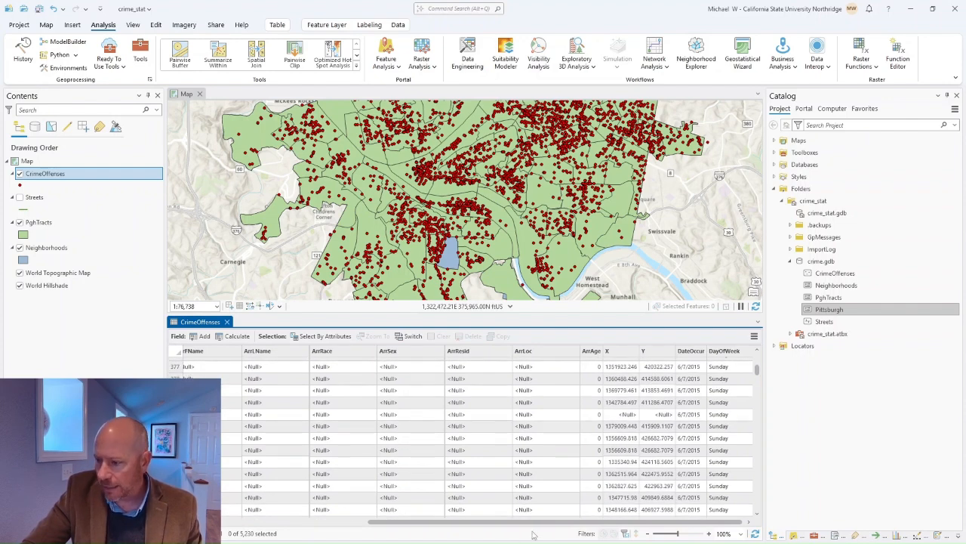
drag(532, 522, 359, 522)
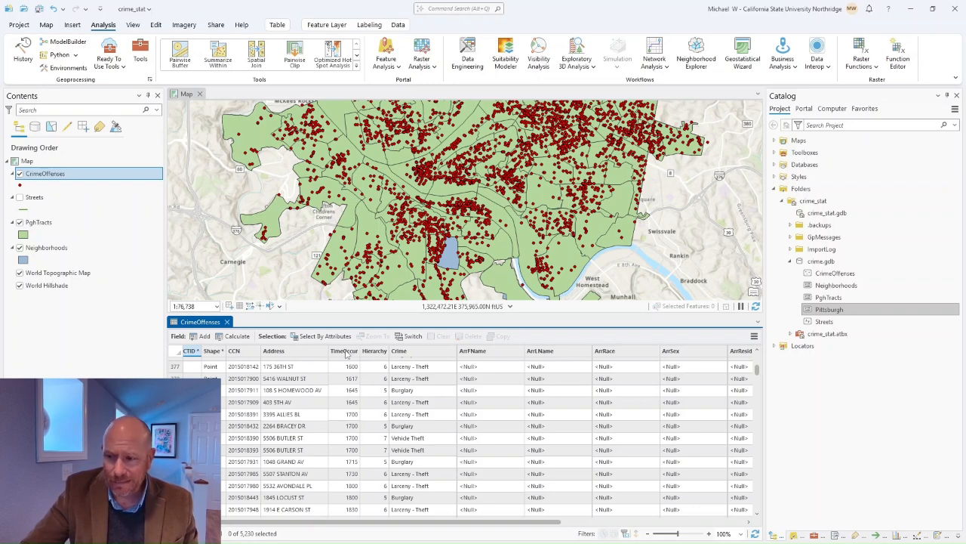
Step: Open the context menu of the TimeOccur column in the CrimeOffenses table
mouse_move(346, 355)
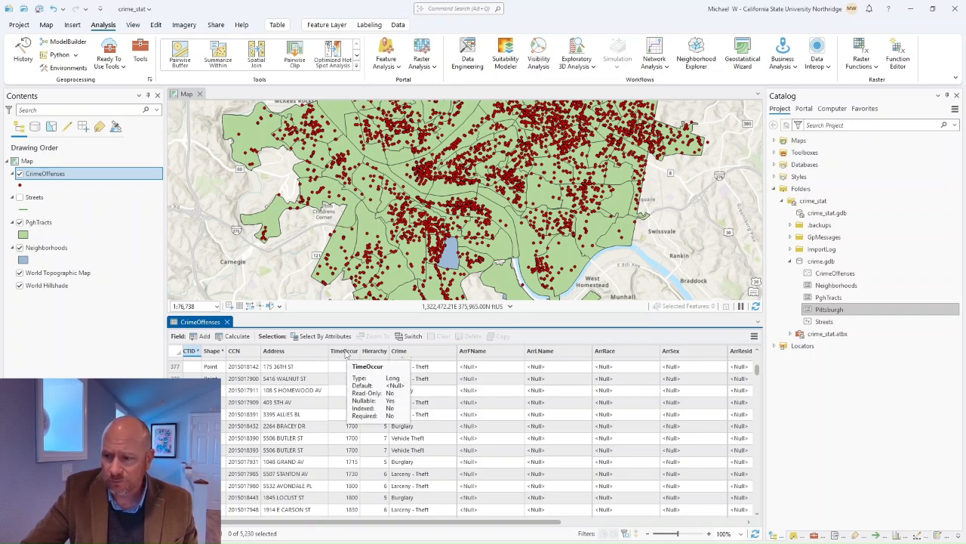
right_click(345, 355)
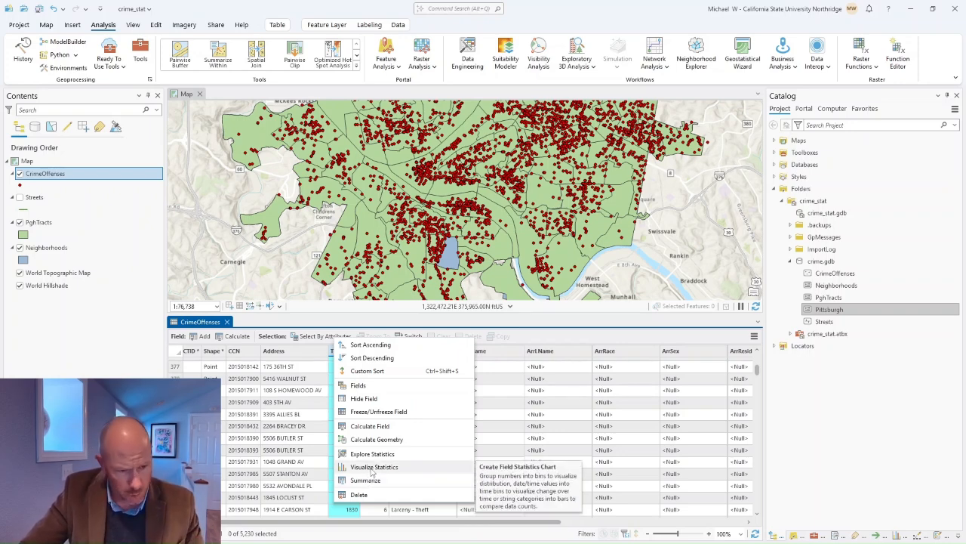
Step: Visualize statistics for TimeOccur, producing a 32-bin histogram with mean 1,334.03
click(372, 467)
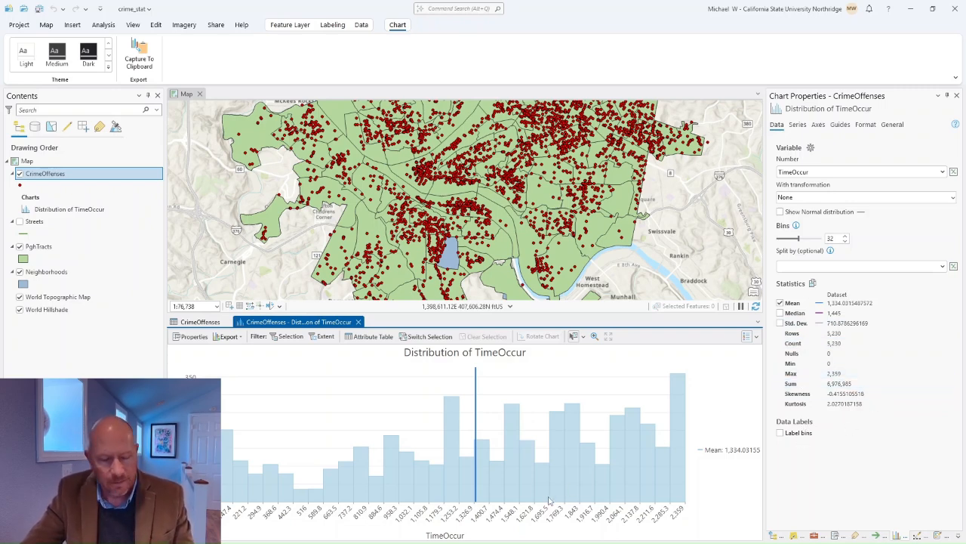
Step: Review the TimeOccur histogram: 5,230 records, median 1,445, minimum 0, no nulls
mouse_move(550, 501)
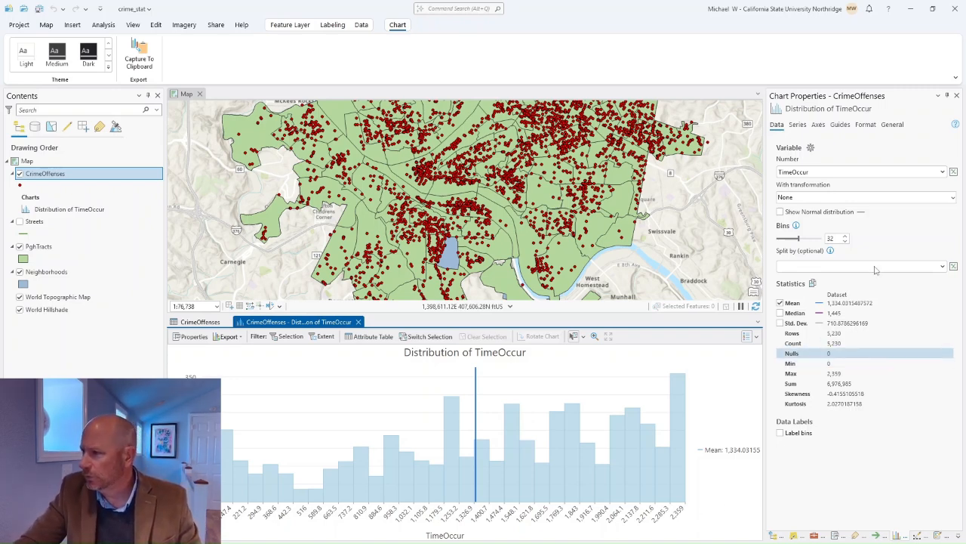
click(818, 125)
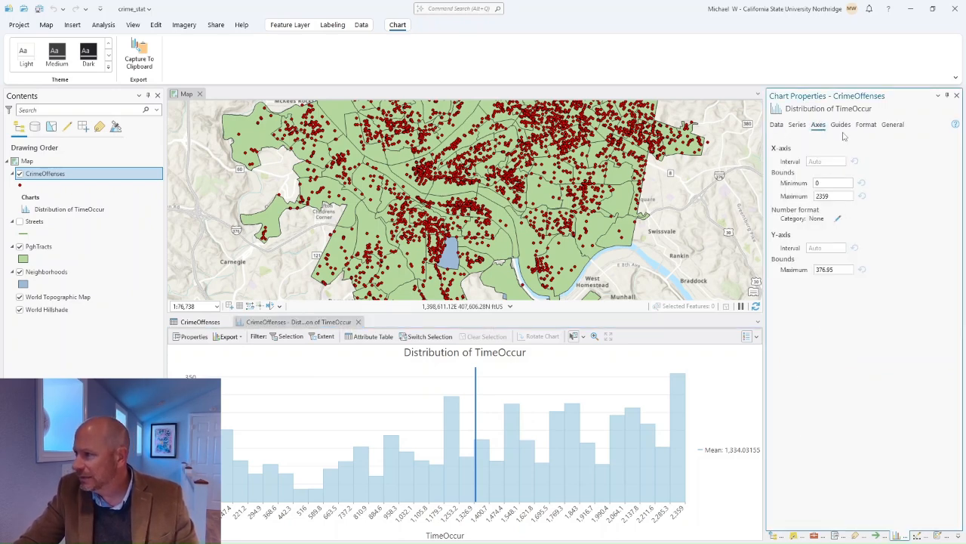
click(865, 126)
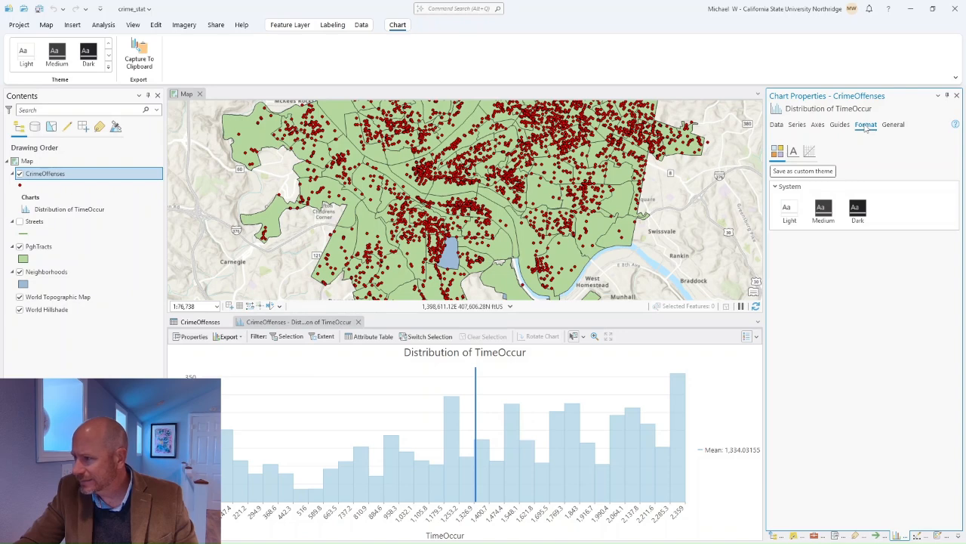
click(898, 130)
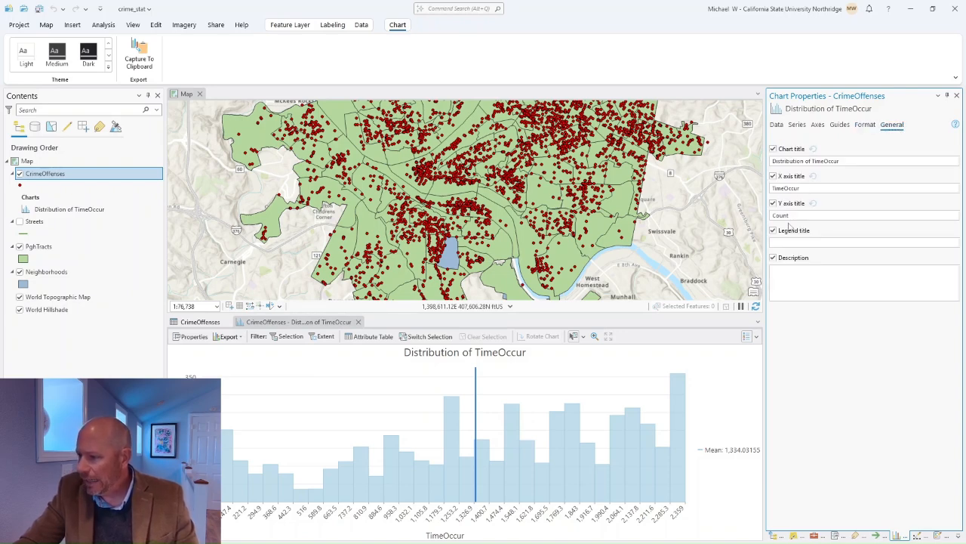
click(779, 126)
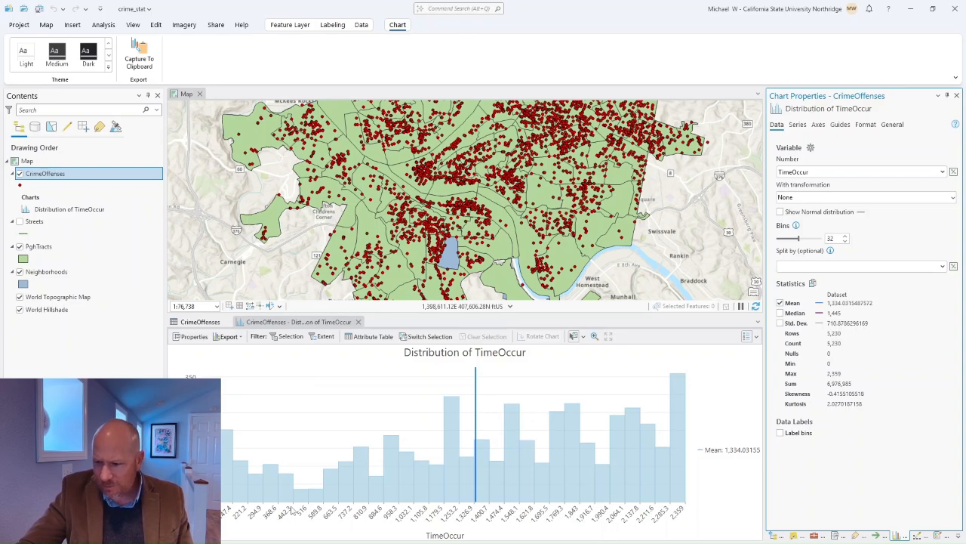
mouse_move(313, 500)
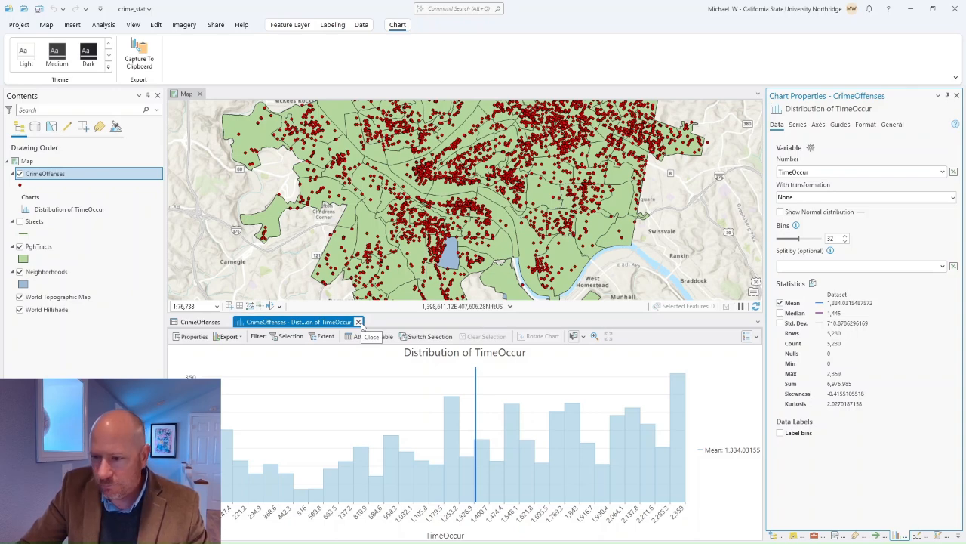
Step: Close the TimeOccur histogram and chart crime counts by DayOfWeek instead
click(238, 336)
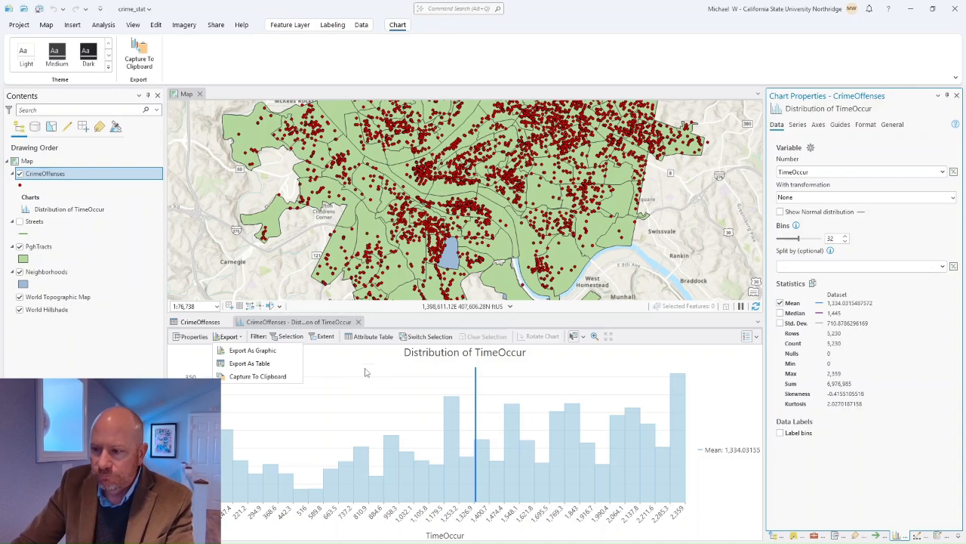
click(359, 322)
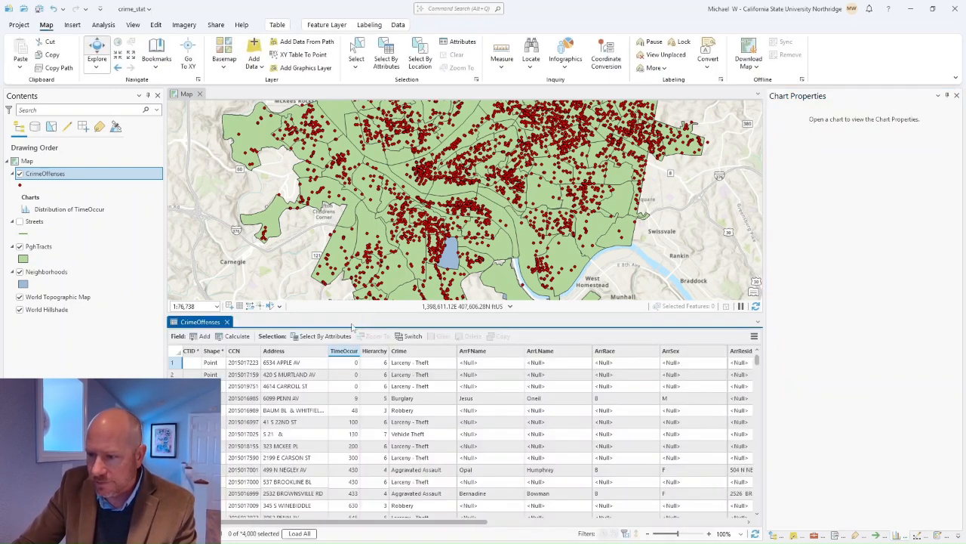
drag(468, 524, 726, 523)
right_click(727, 356)
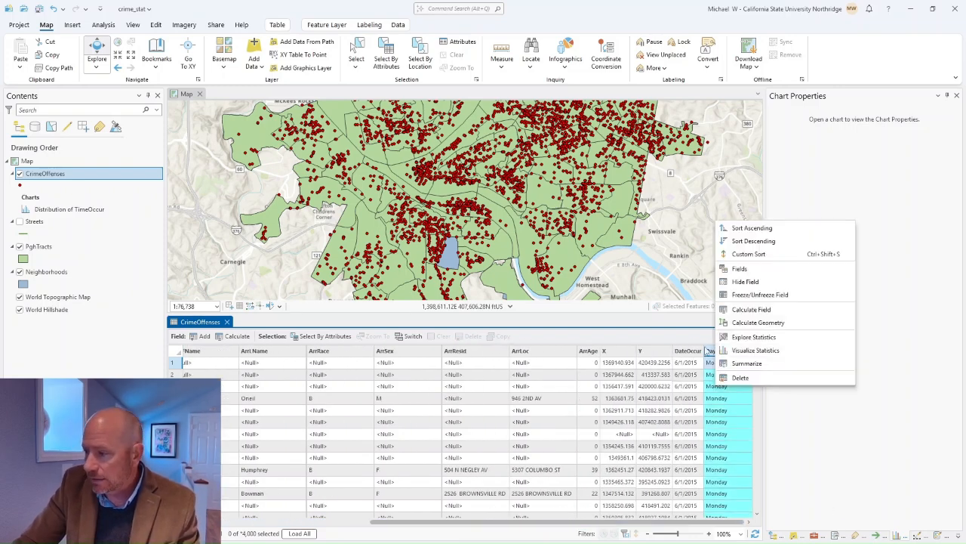
click(751, 351)
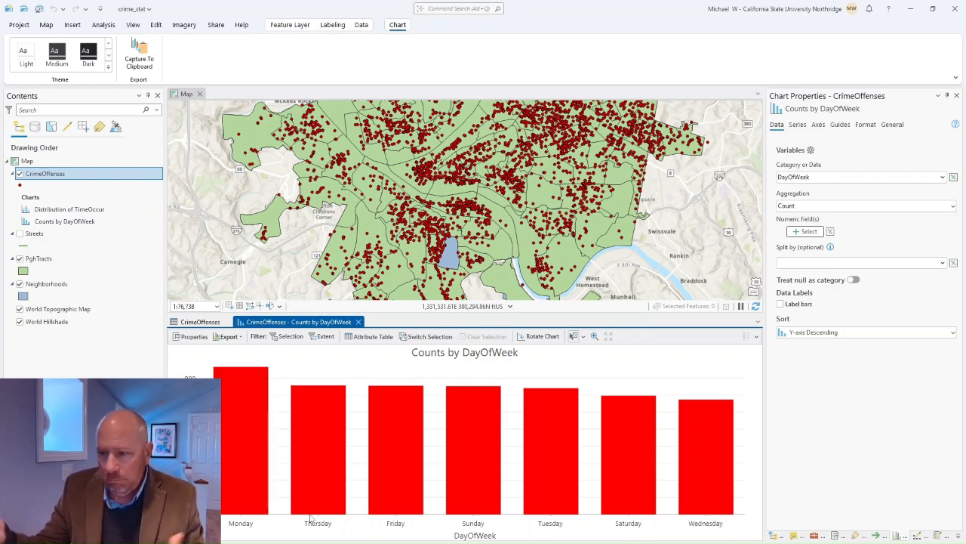
mouse_move(447, 495)
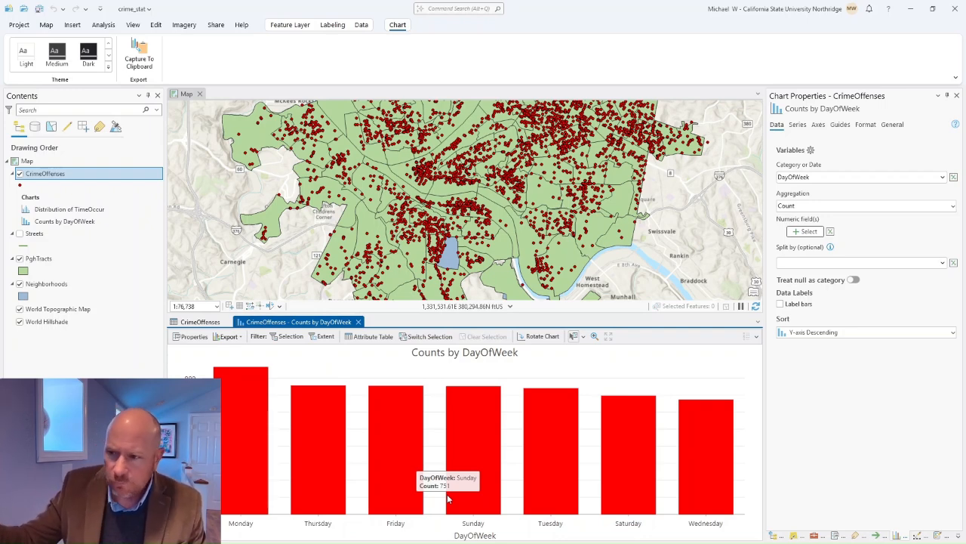
mouse_move(259, 413)
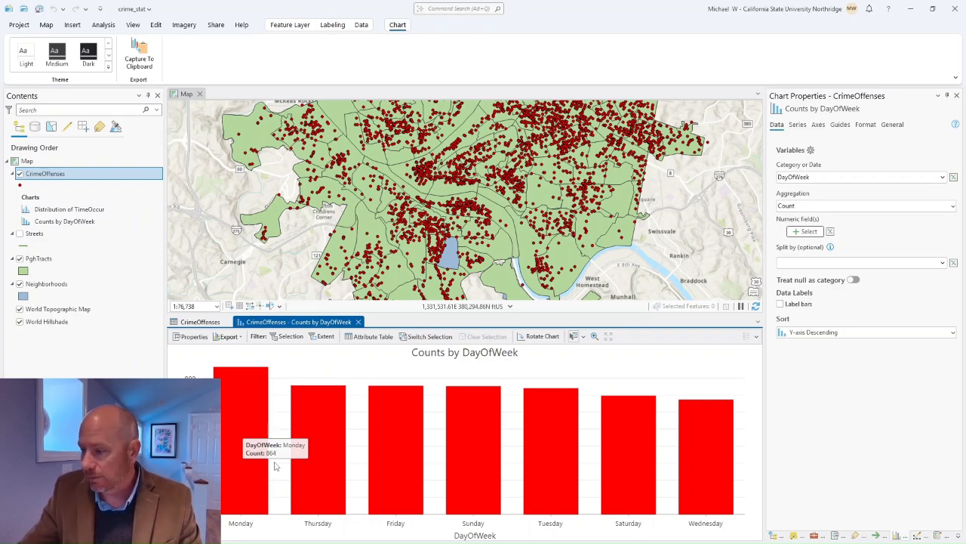
mouse_move(708, 500)
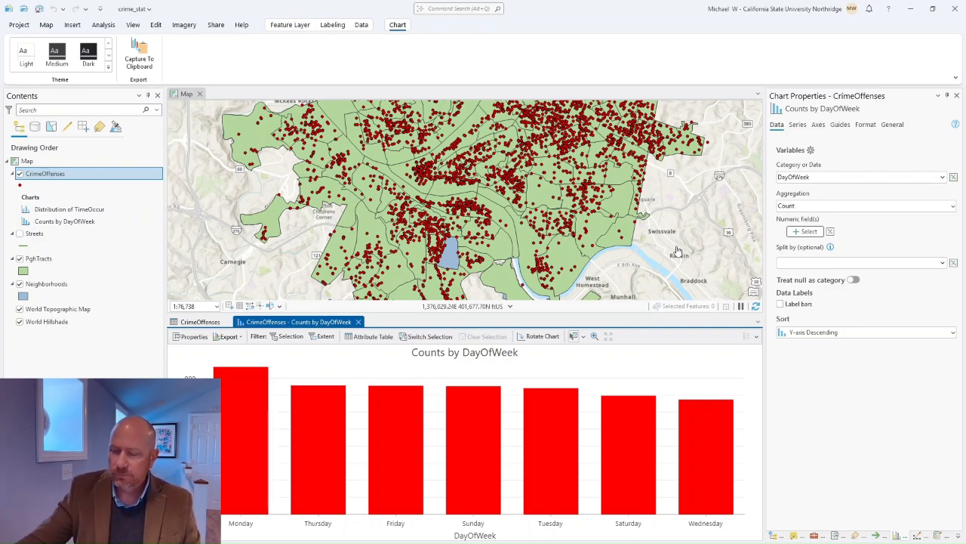
Step: Close the Counts by DayOfWeek chart and the CrimeOffenses attribute table
click(359, 322)
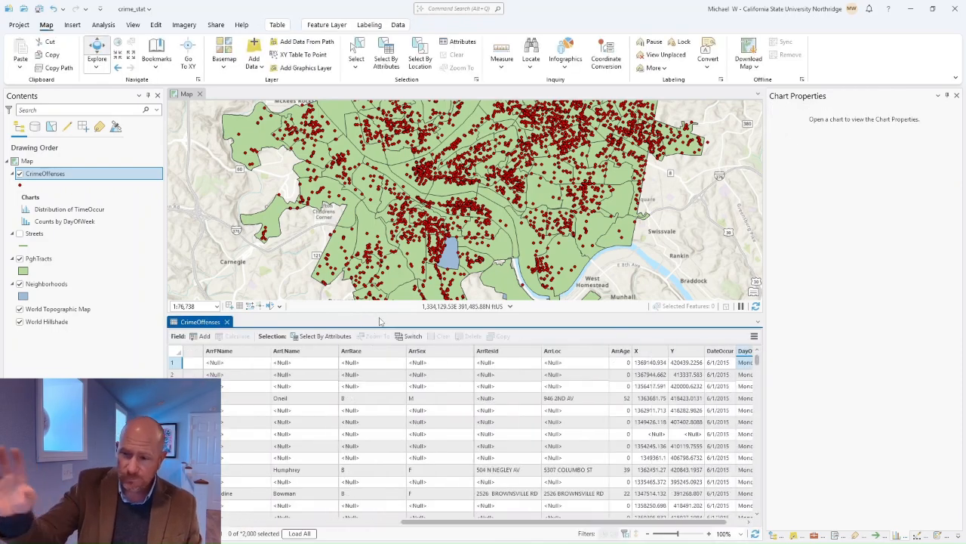
click(226, 321)
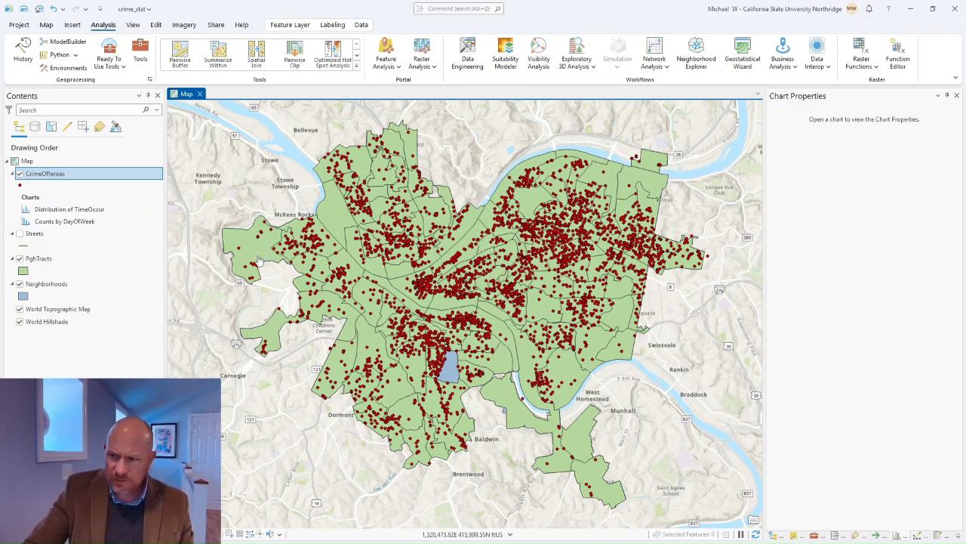
Step: Search the geoprocessing tools for 'join' and open Spatial Join
click(140, 57)
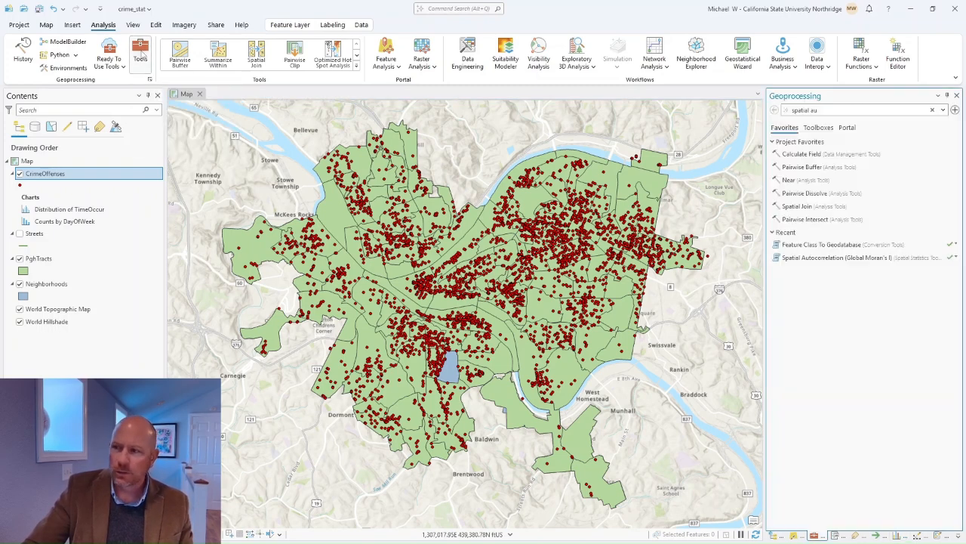
drag(838, 112, 814, 111)
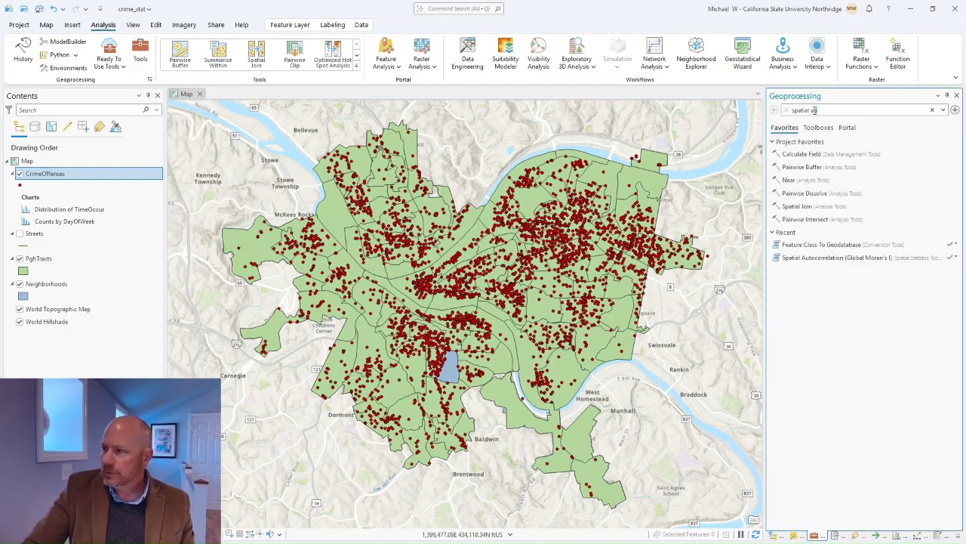
text(join)
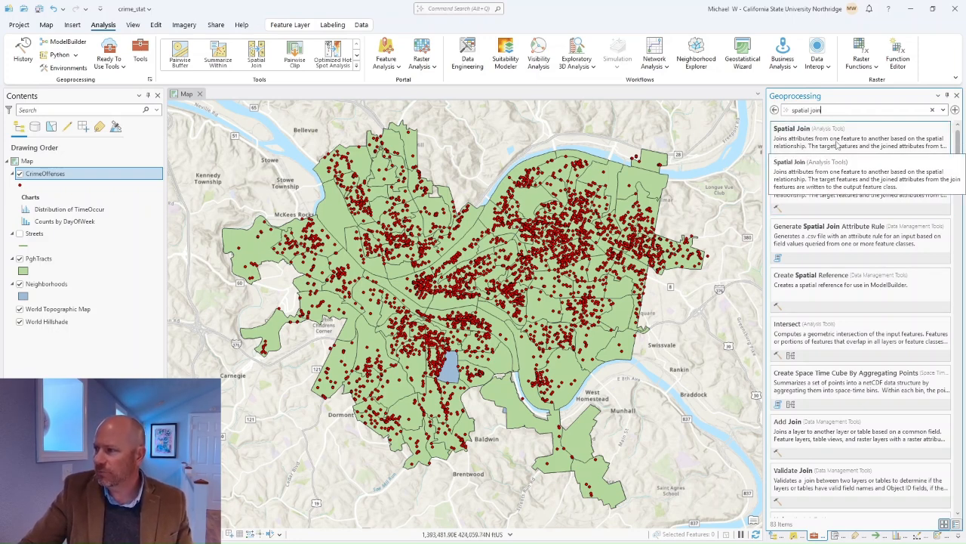
click(820, 143)
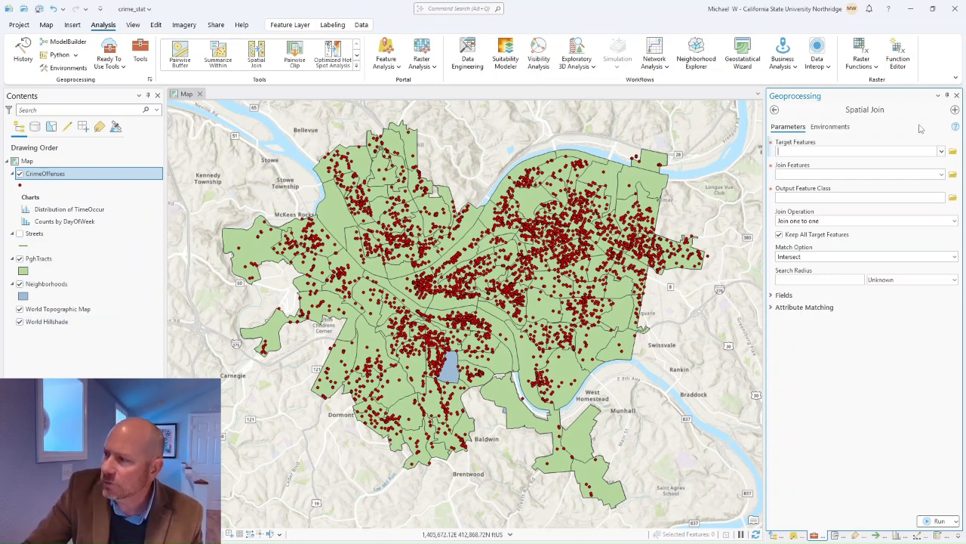
Step: Set PghTracts as target features and CrimeOffenses as the join features
click(934, 153)
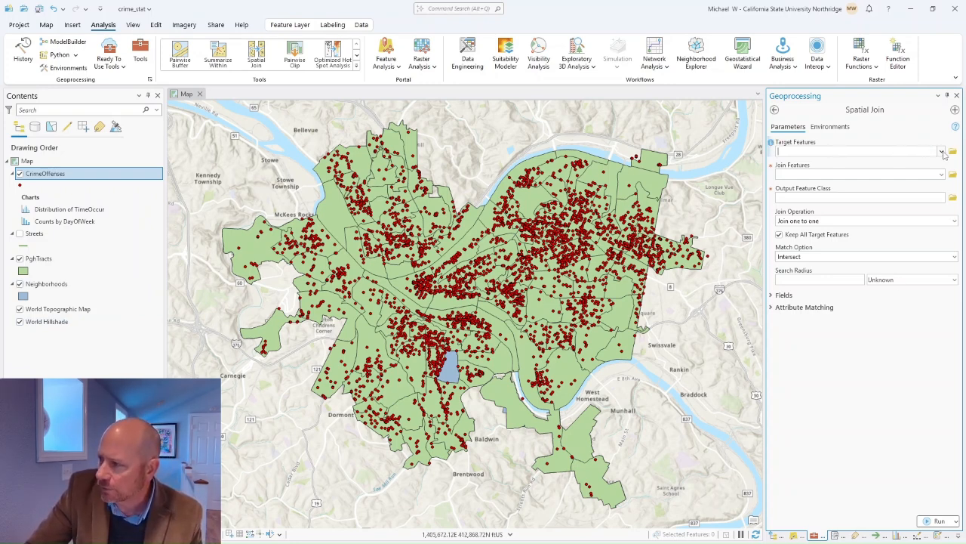
click(941, 153)
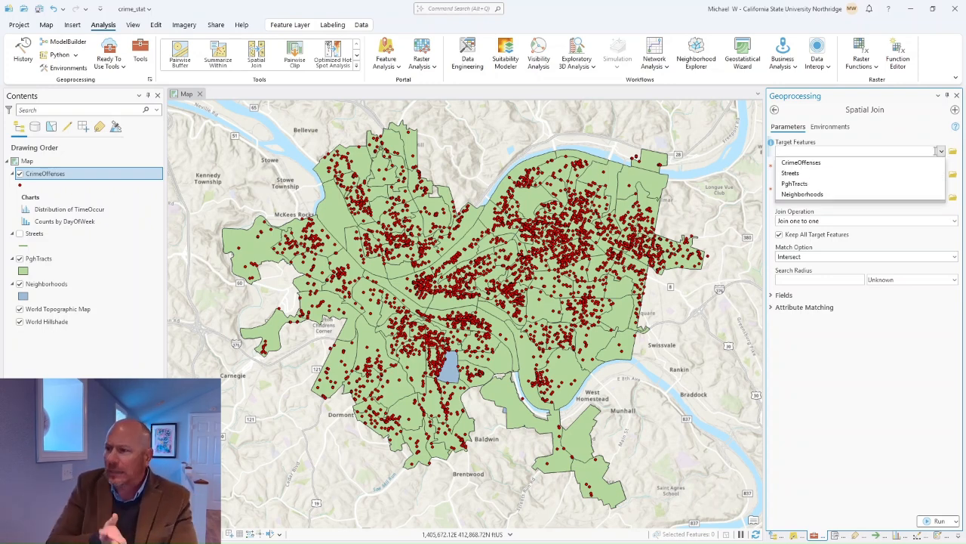
click(797, 185)
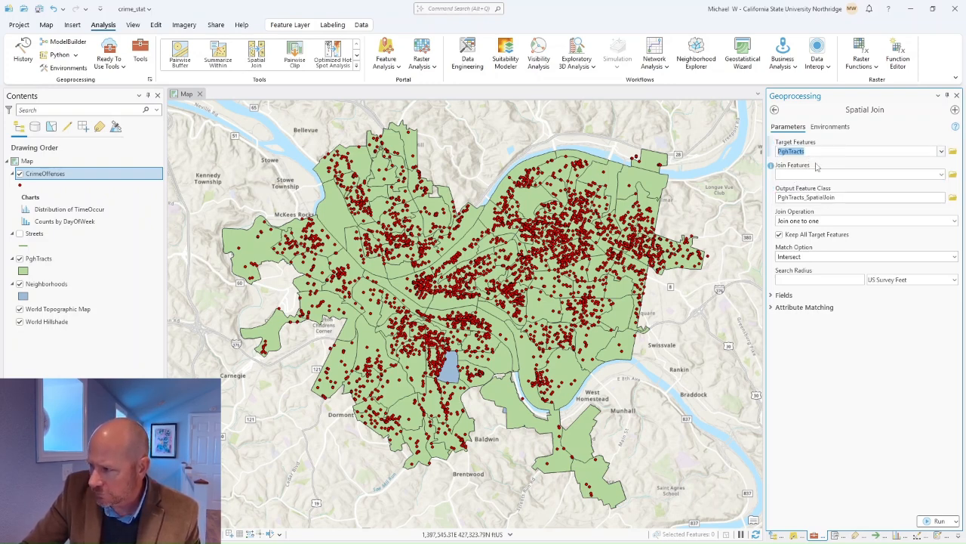
click(942, 175)
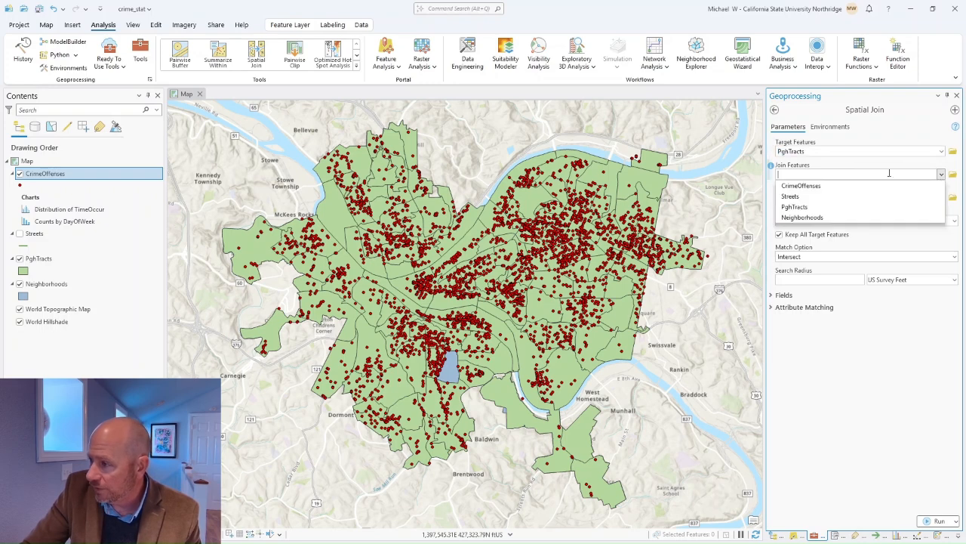
click(803, 185)
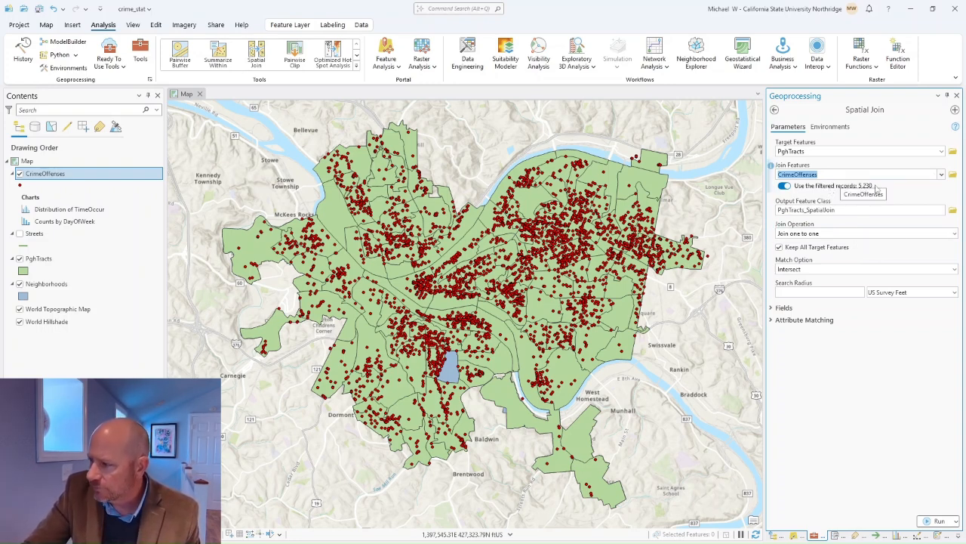
Step: Name the output feature class PghTracts_Crimes
click(842, 211)
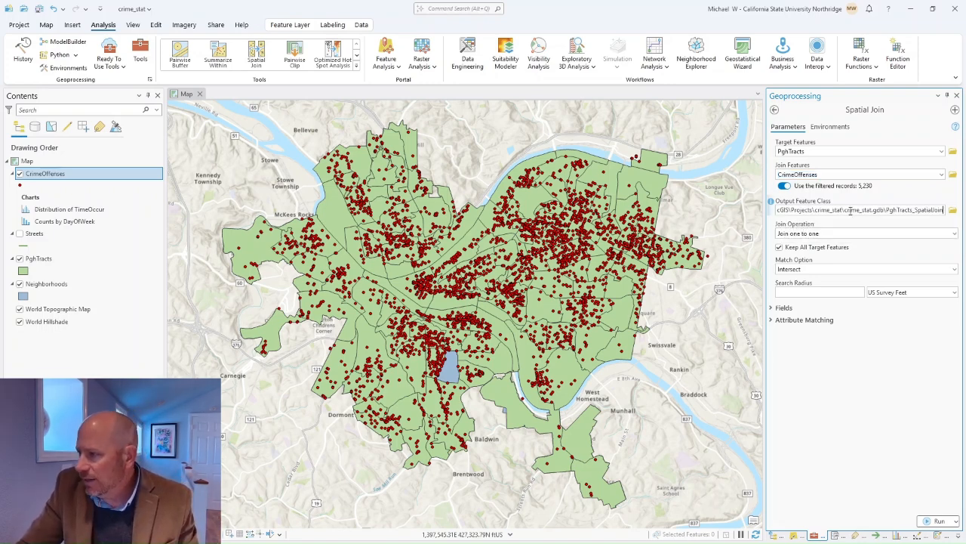
double_click(917, 209)
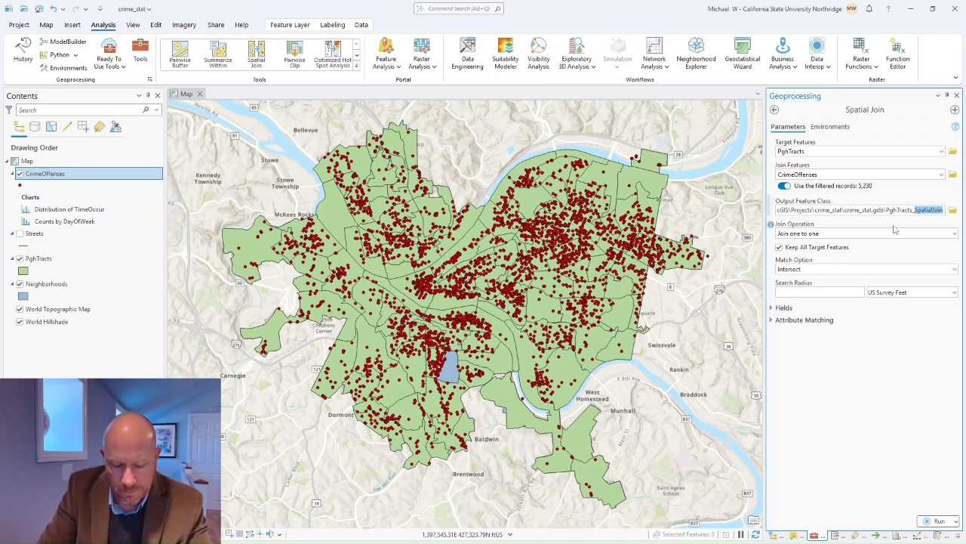
text(Crimes)
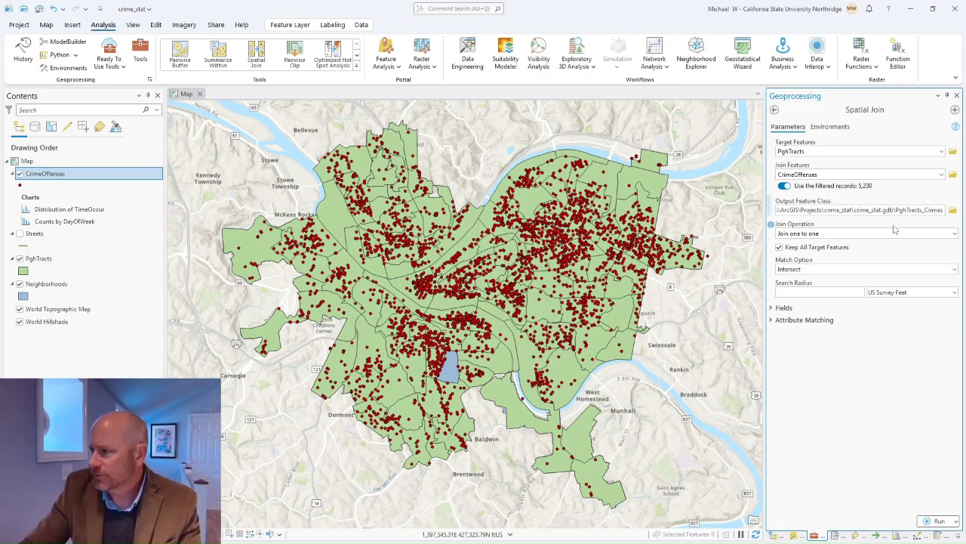
click(901, 195)
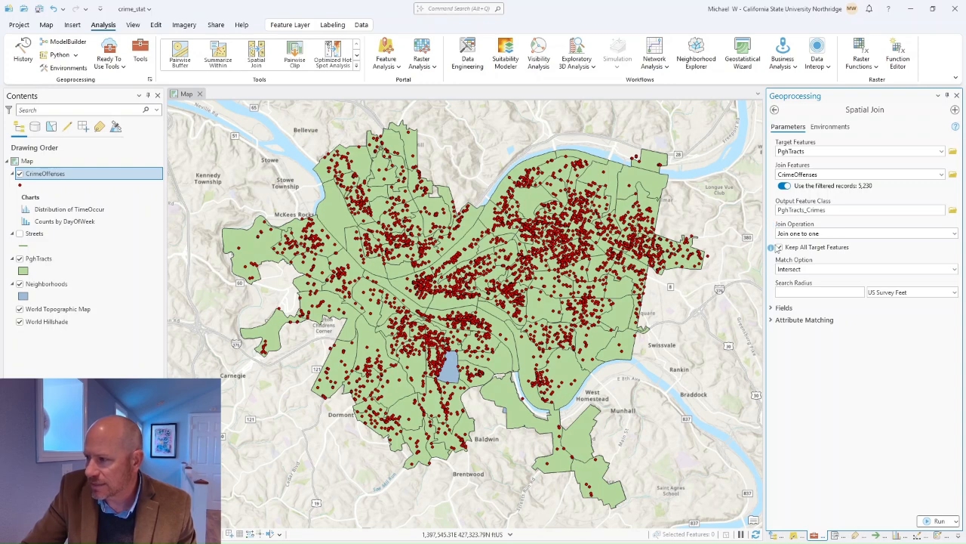
Step: Keep Join one to one and Keep All Target Features checked
click(955, 234)
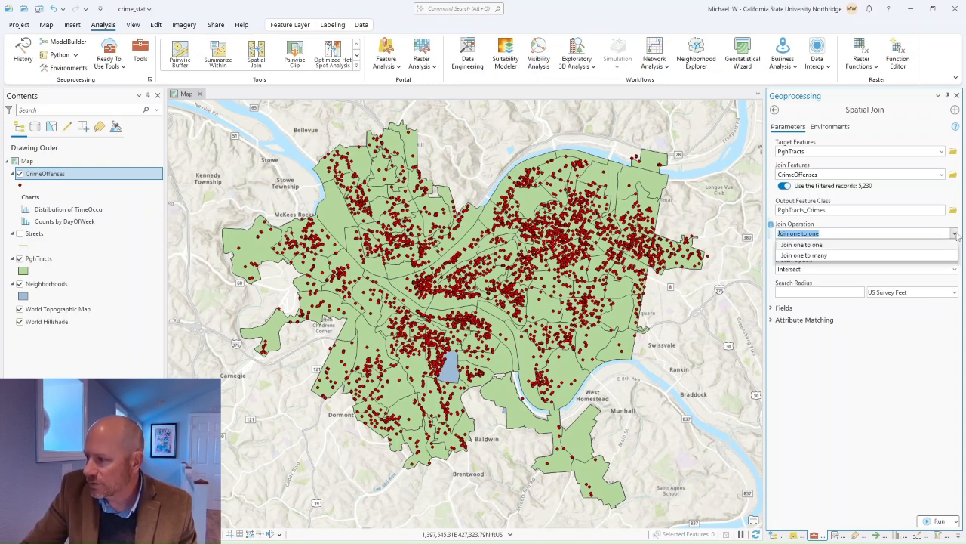
click(878, 244)
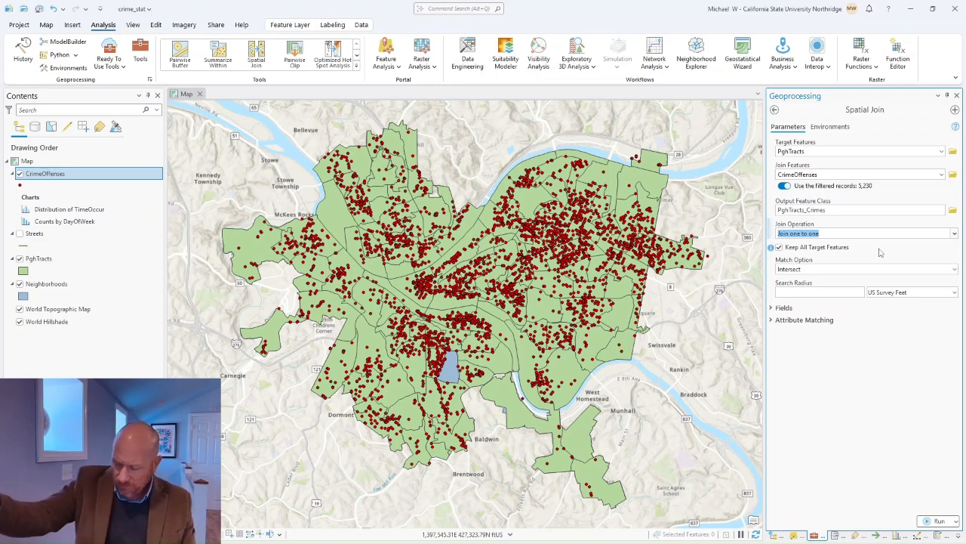
click(777, 248)
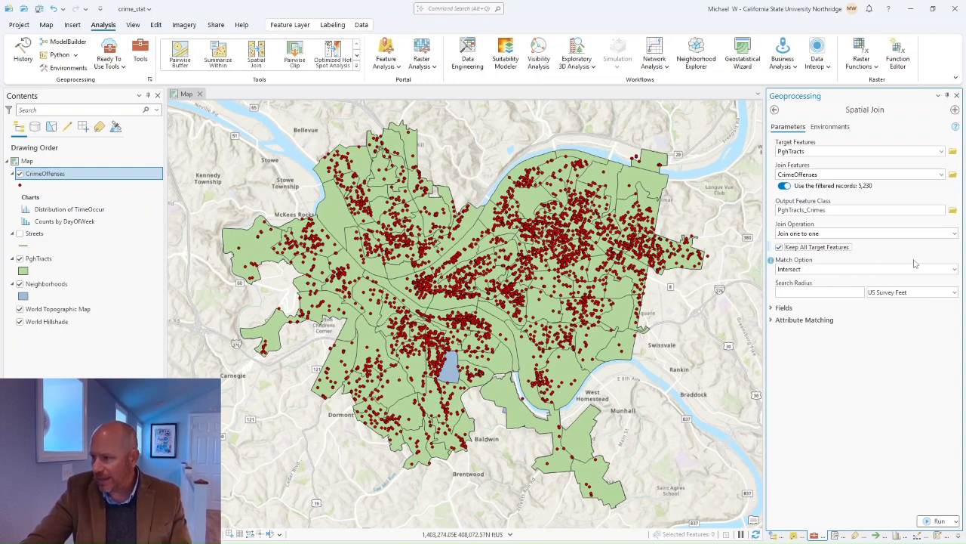
Step: Keep Intersect matching, check the field map, and run the join to create PghTracts_Crimes
click(955, 269)
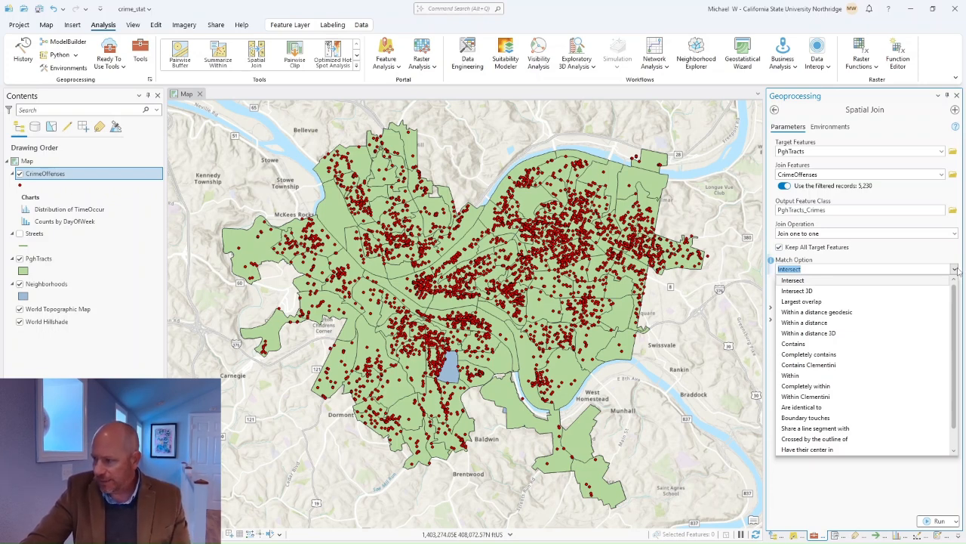
click(913, 253)
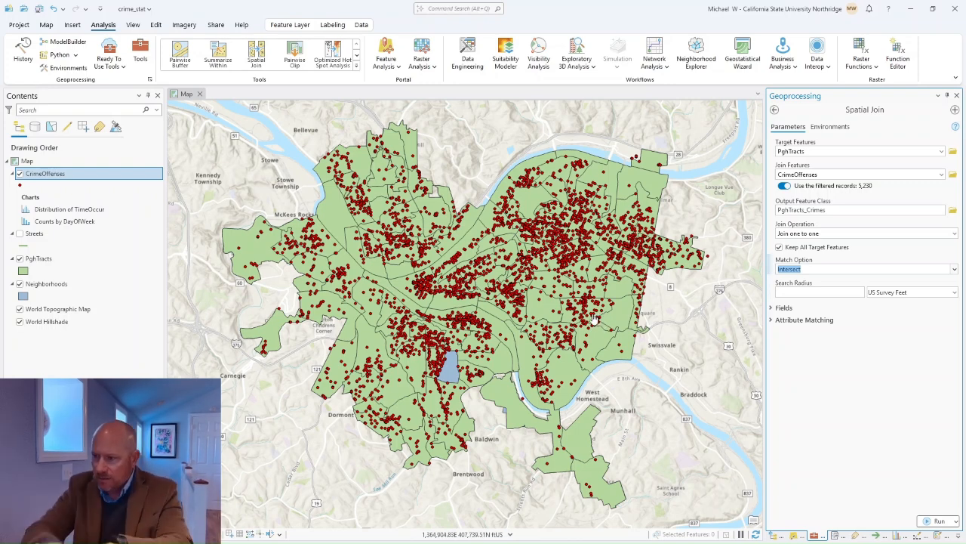
click(772, 309)
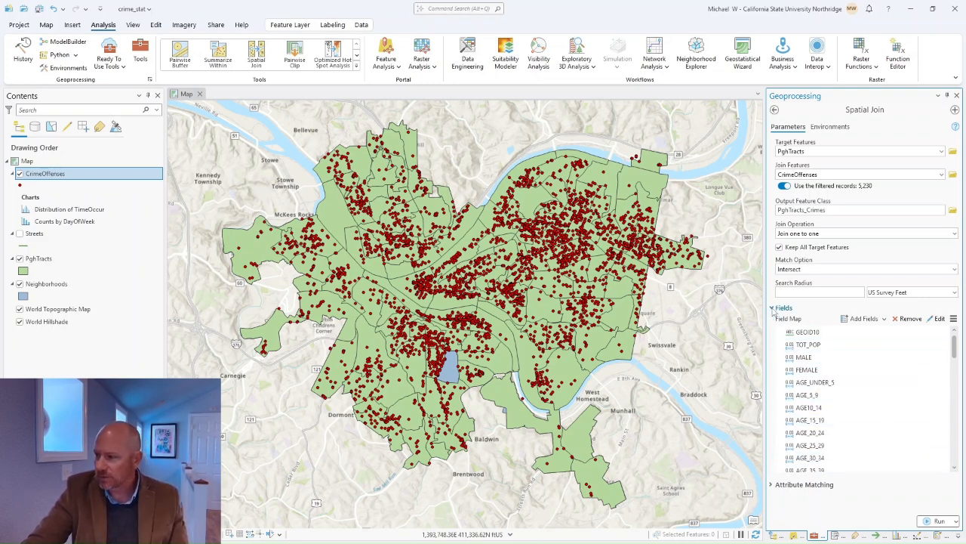
click(771, 308)
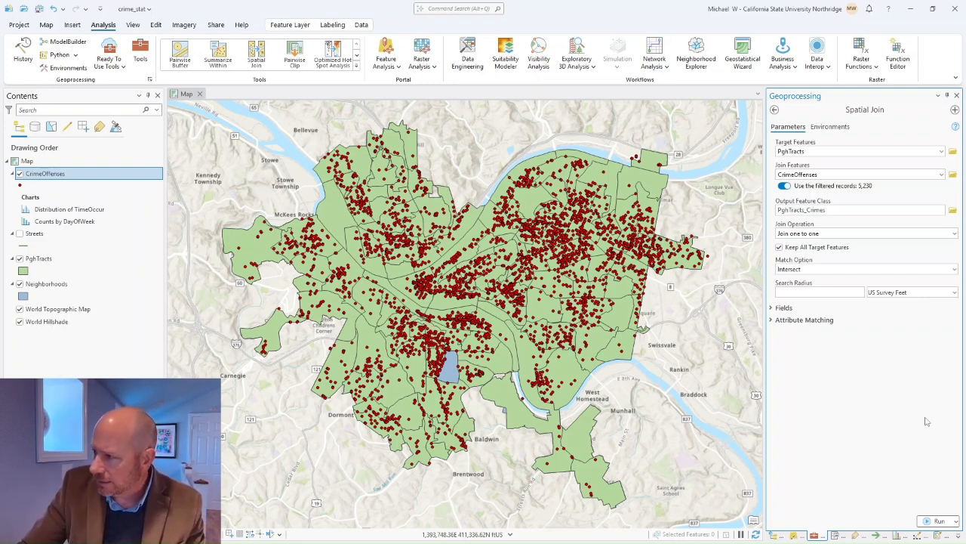
click(947, 525)
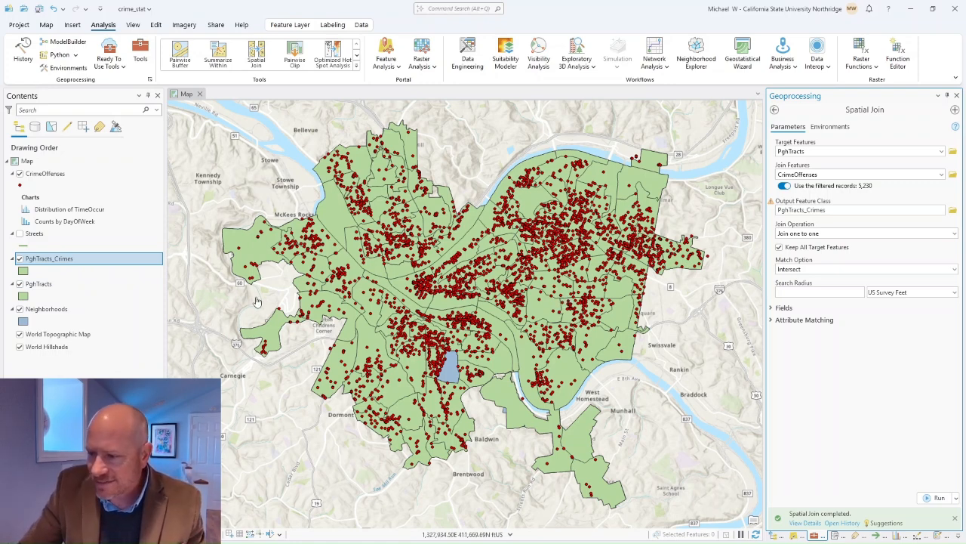
right_click(35, 260)
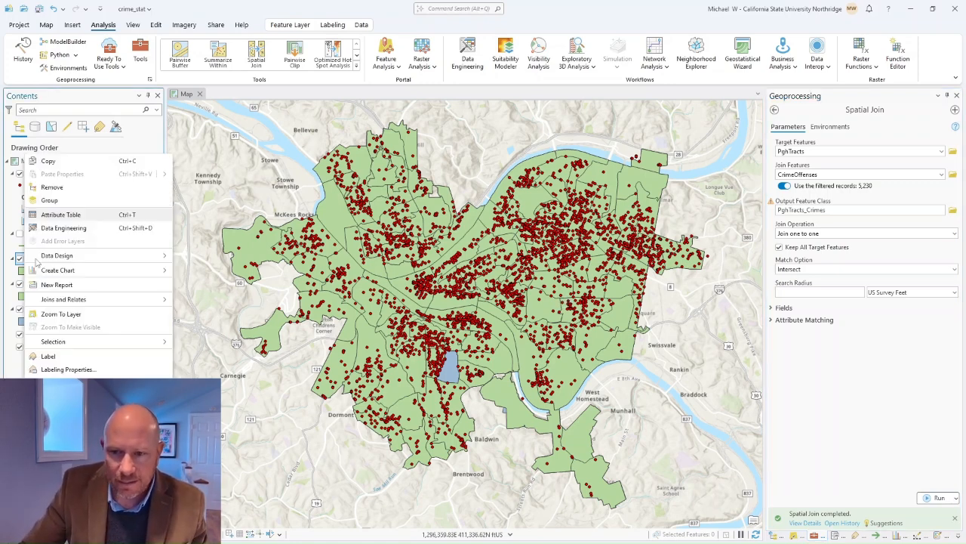
Step: Open the PghTracts_Crimes attribute table and locate selected tracts, including the 54-crime tract, on the map
click(60, 215)
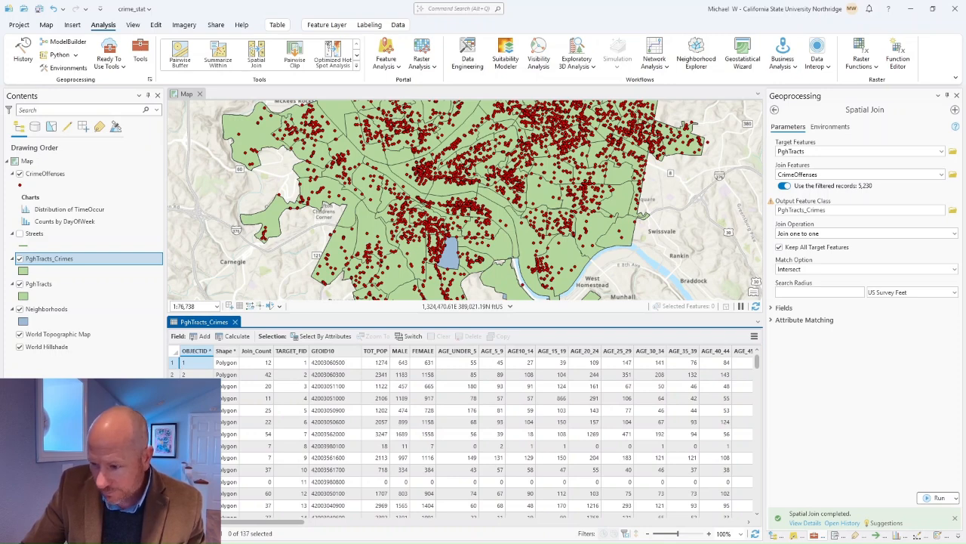
click(173, 446)
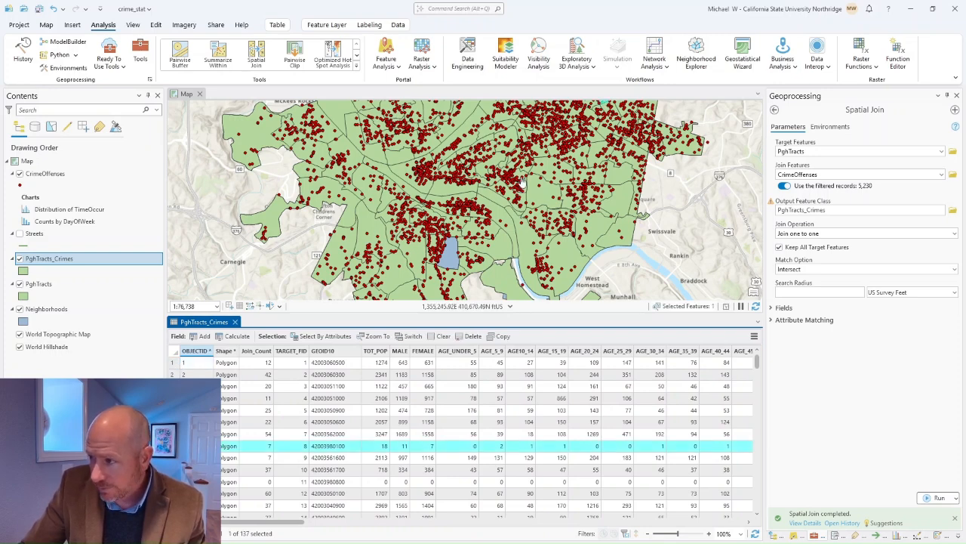
scroll(613, 185, up, 3)
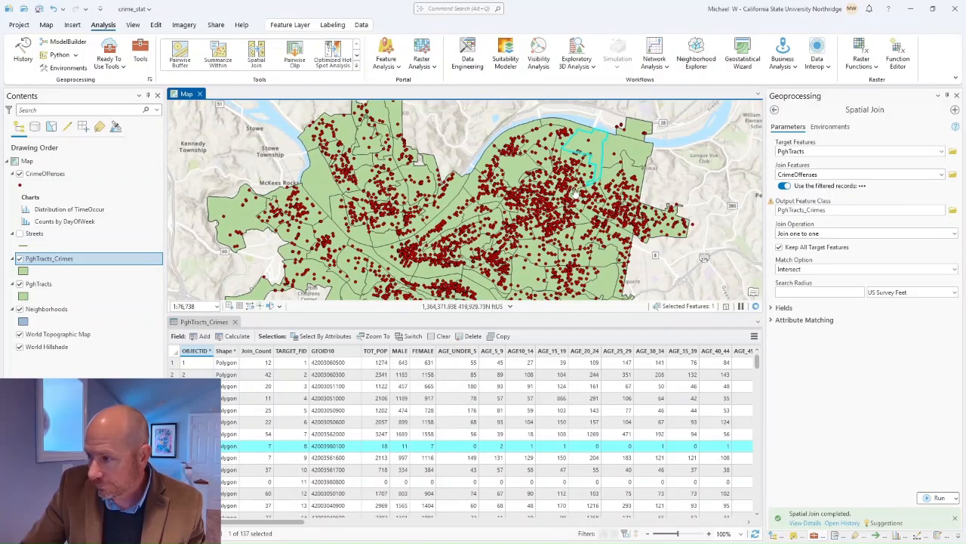
scroll(609, 138, up, 5)
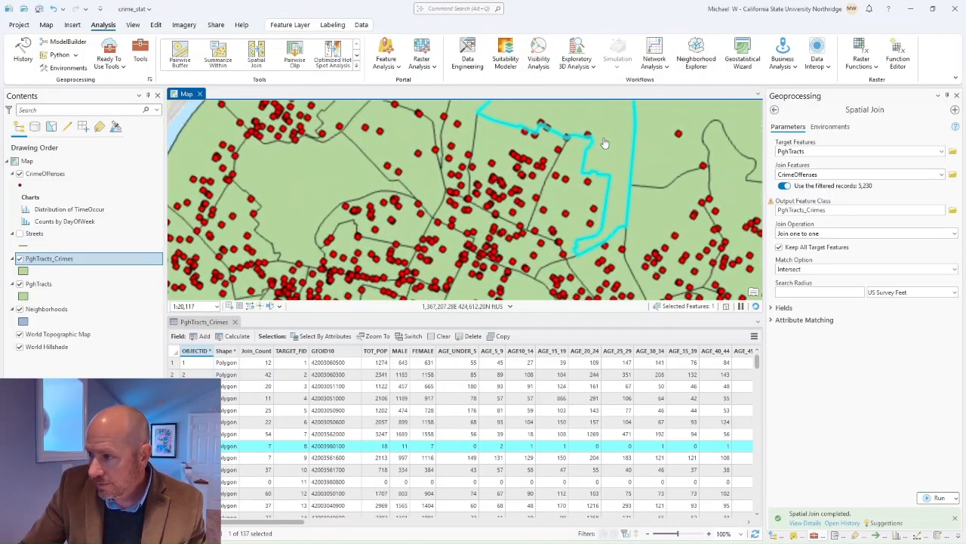
scroll(603, 155, up, 3)
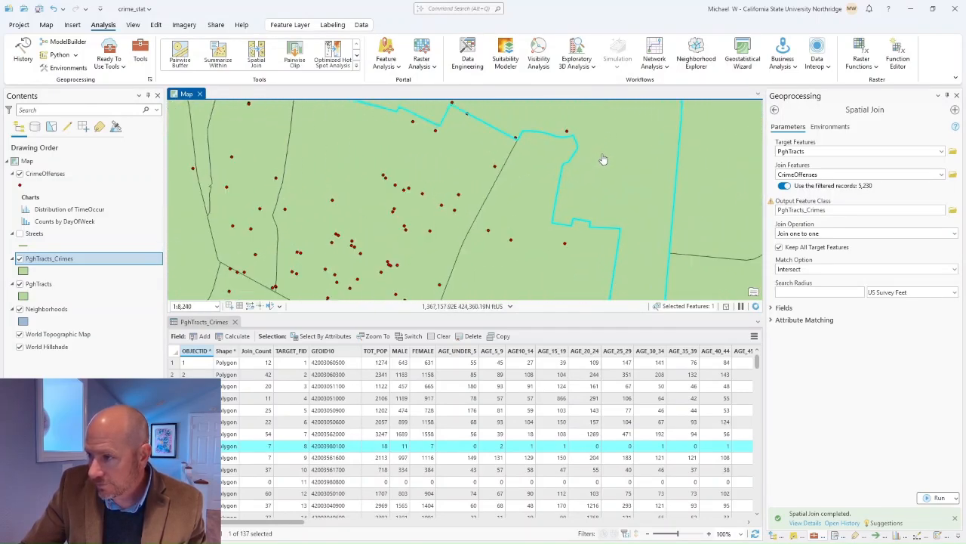
scroll(604, 160, down, 3)
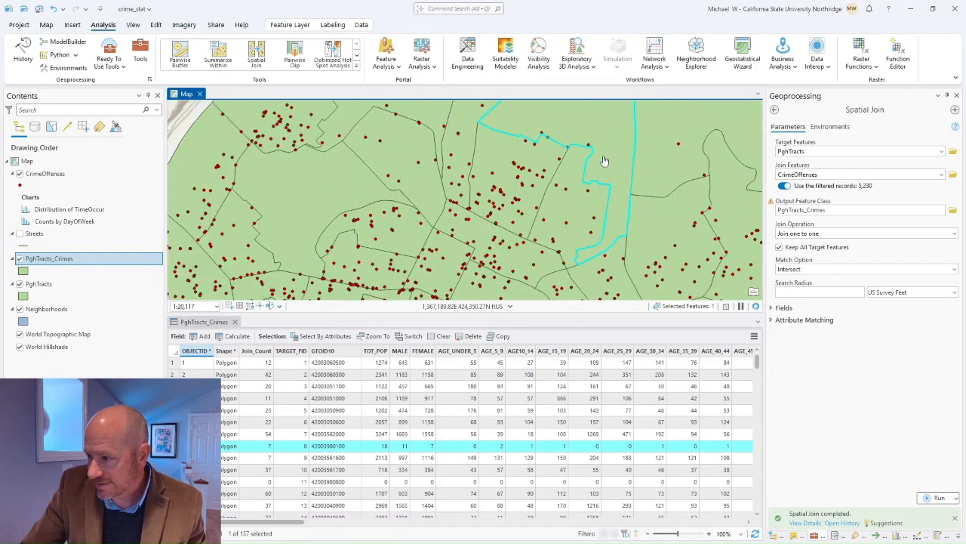
drag(604, 161, 575, 235)
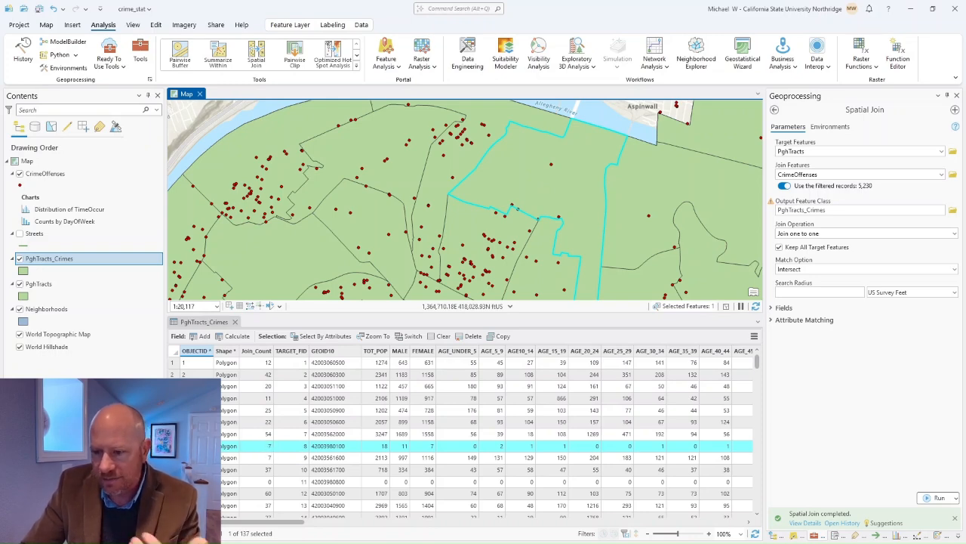
click(172, 434)
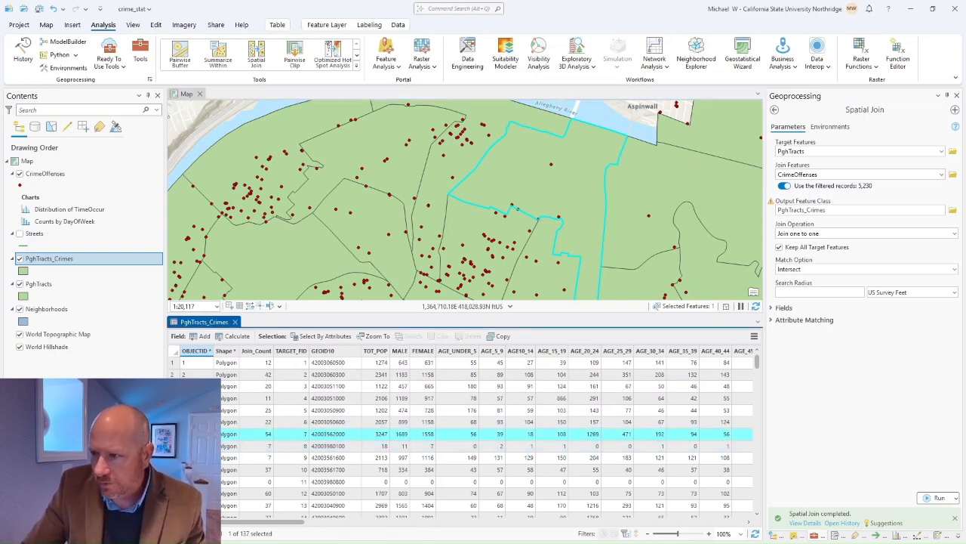
Step: Select the tract with a Join_Count of 0, view it on the map, and scroll the table right
scroll(453, 235, down, 4)
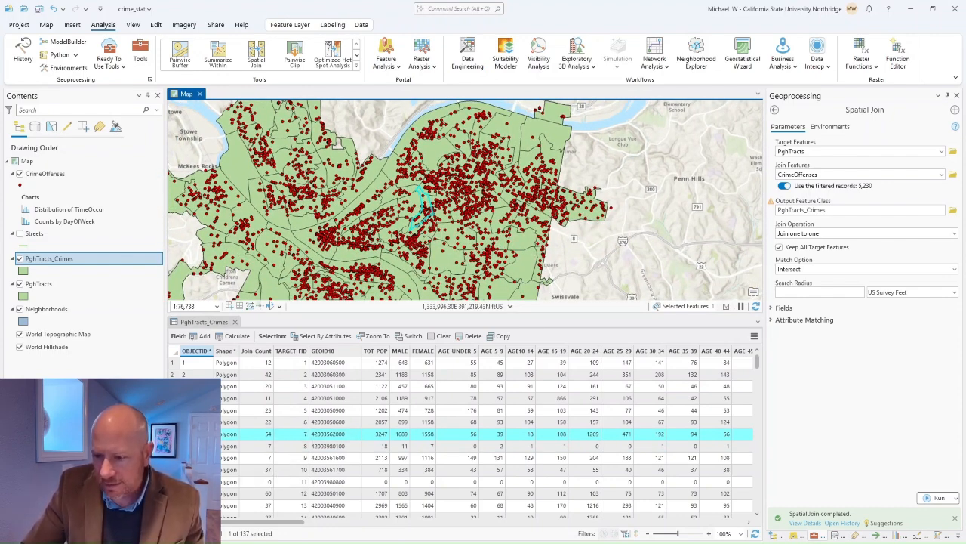
click(173, 482)
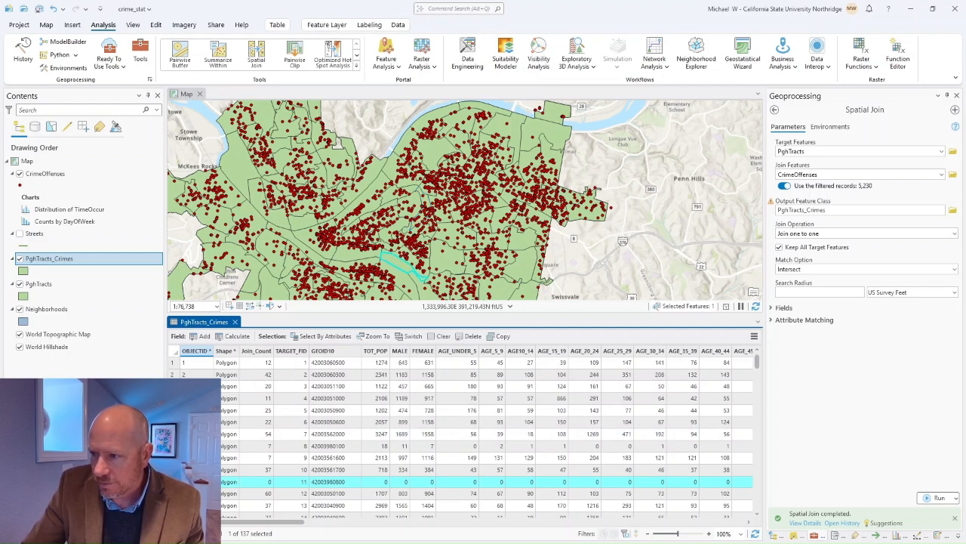
scroll(400, 273, up, 1)
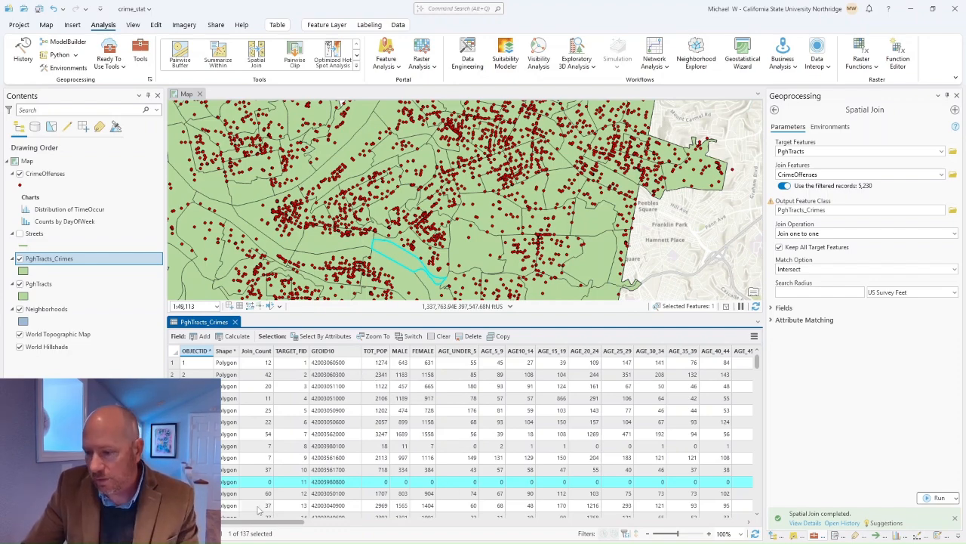
drag(257, 522, 204, 527)
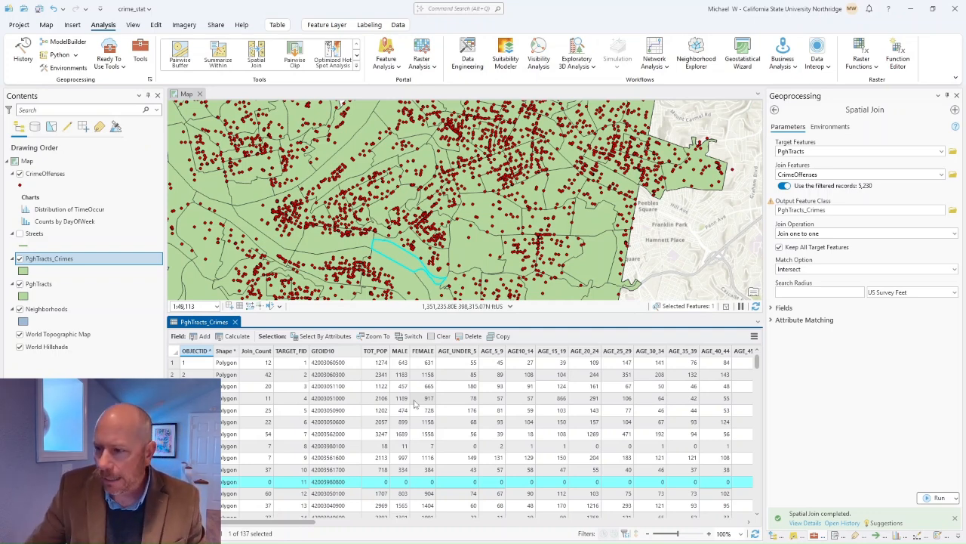
Step: Clear the tract selection and set Neighborhoods as the Spatial Join target features
click(443, 337)
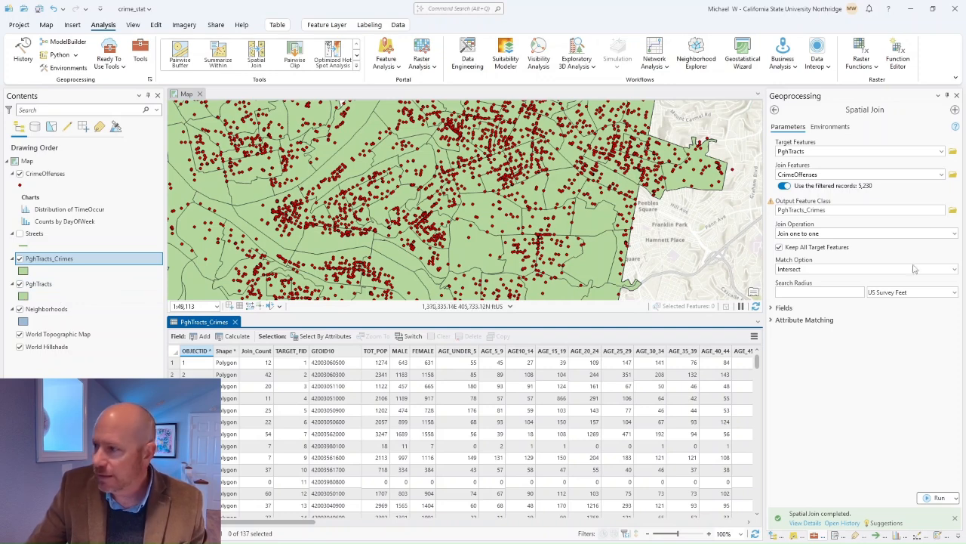
click(942, 152)
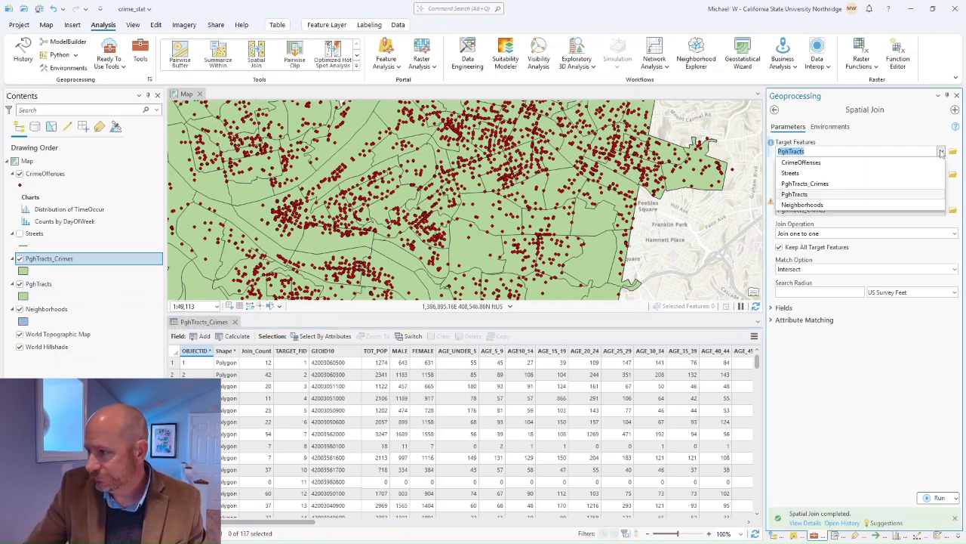
click(802, 204)
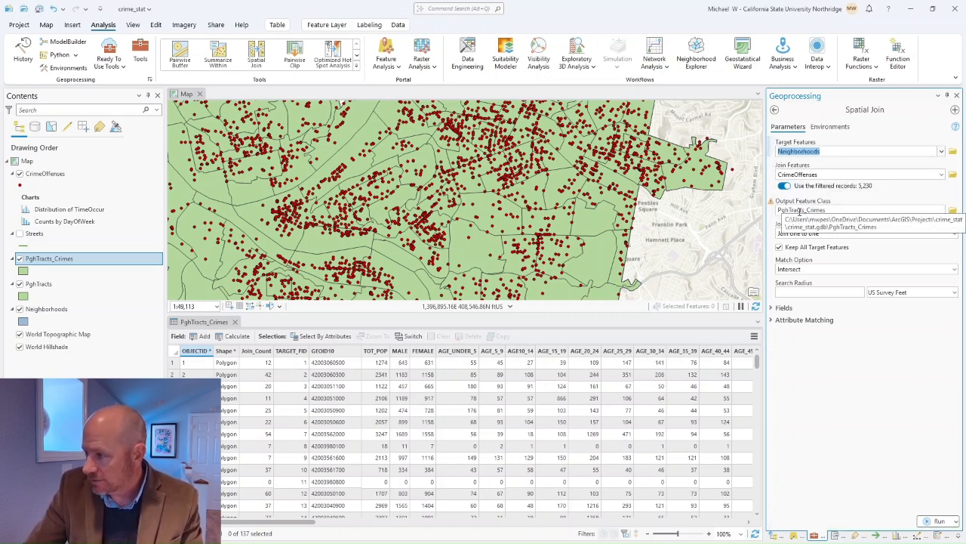
Step: Name the join output Neighborhood_Crimes and run the Spatial Join
click(801, 209)
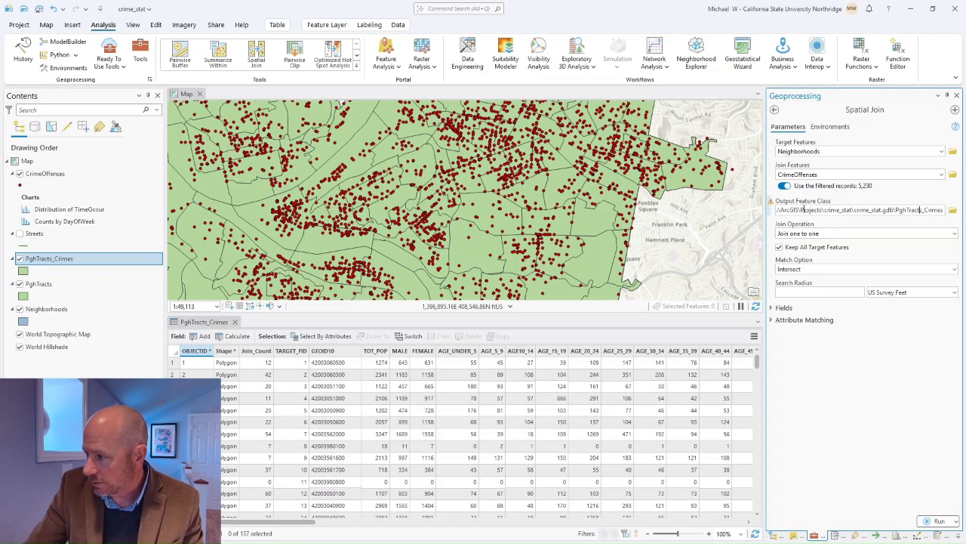
drag(916, 210, 899, 210)
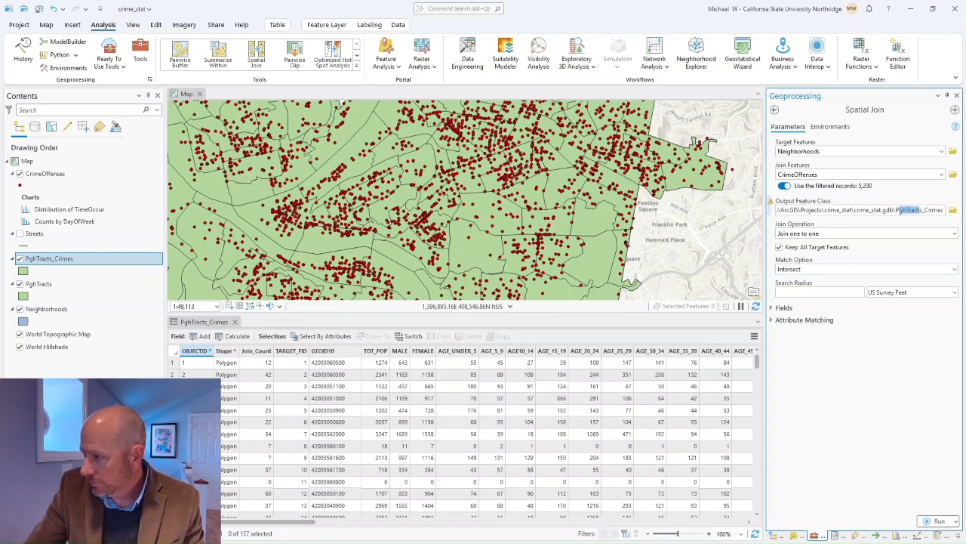
key(BackSpace)
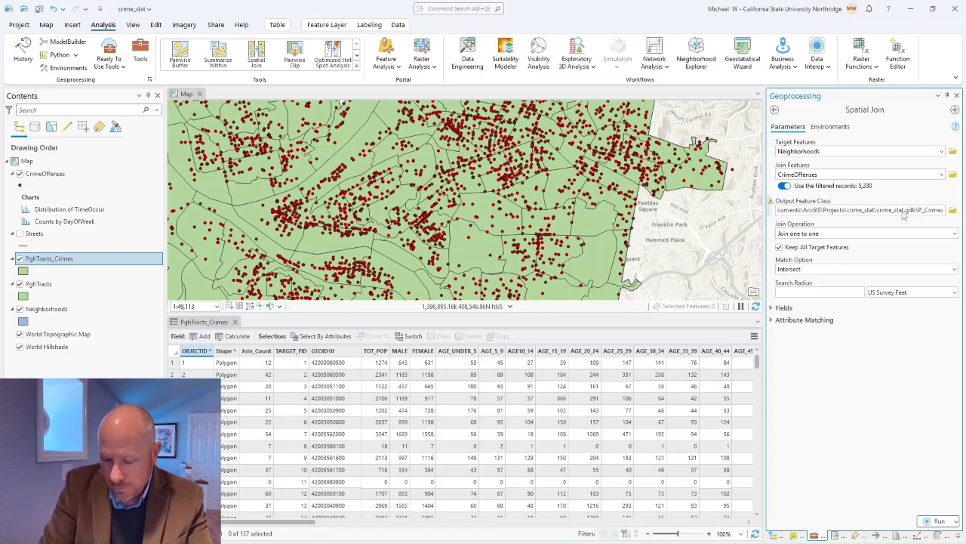
key(BackSpace)
text(N)
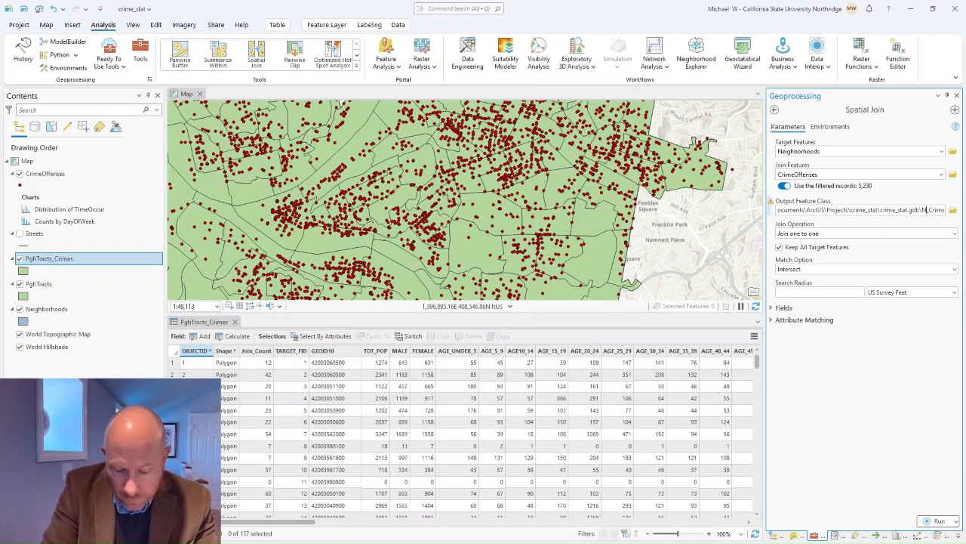
text(eighborhood)
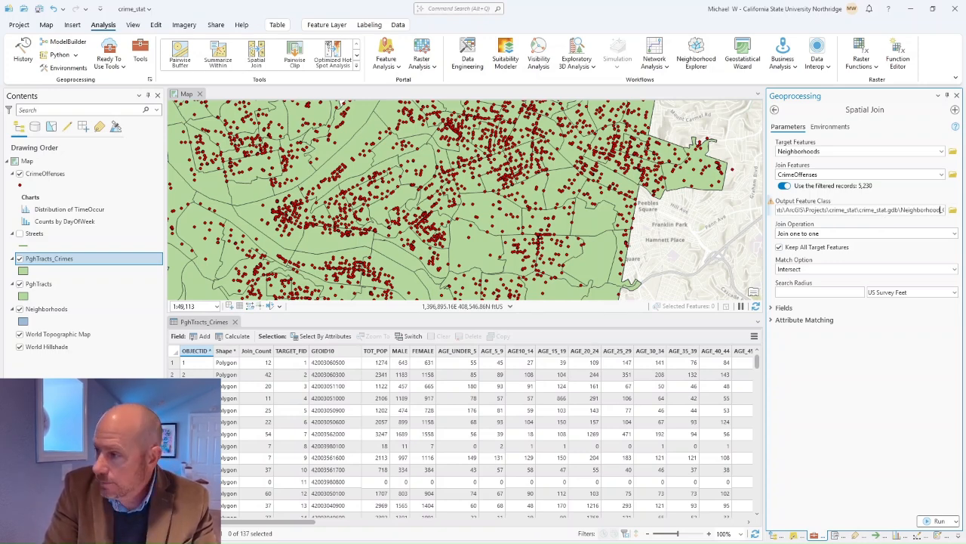
click(875, 249)
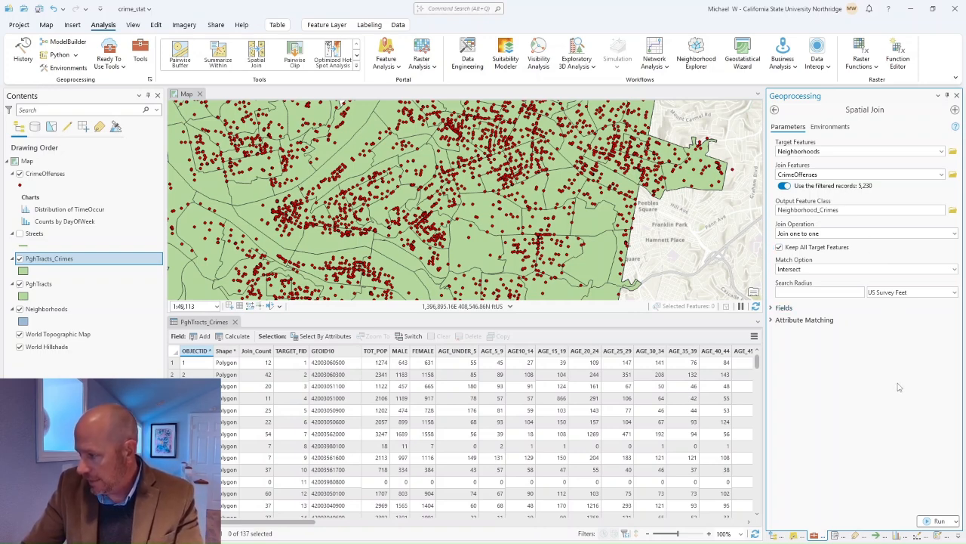
click(936, 521)
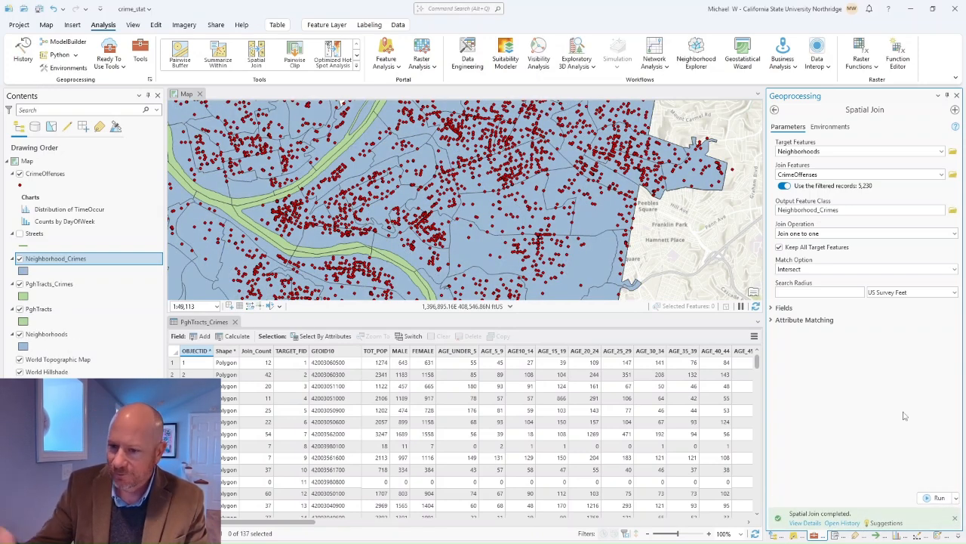
Step: Open the Tyrone neighborhood's pop-up twice to review its Join_Count of 157, closing it each time
click(465, 253)
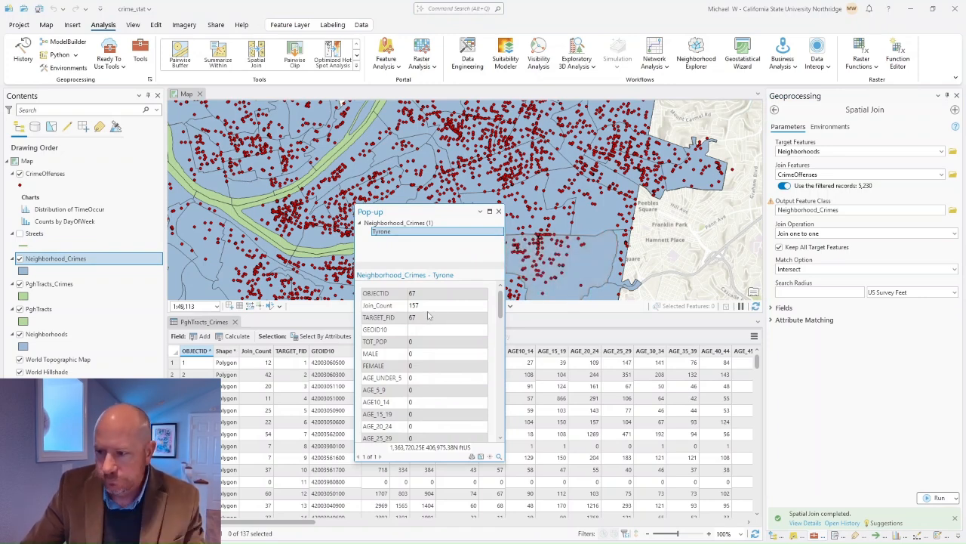
click(498, 211)
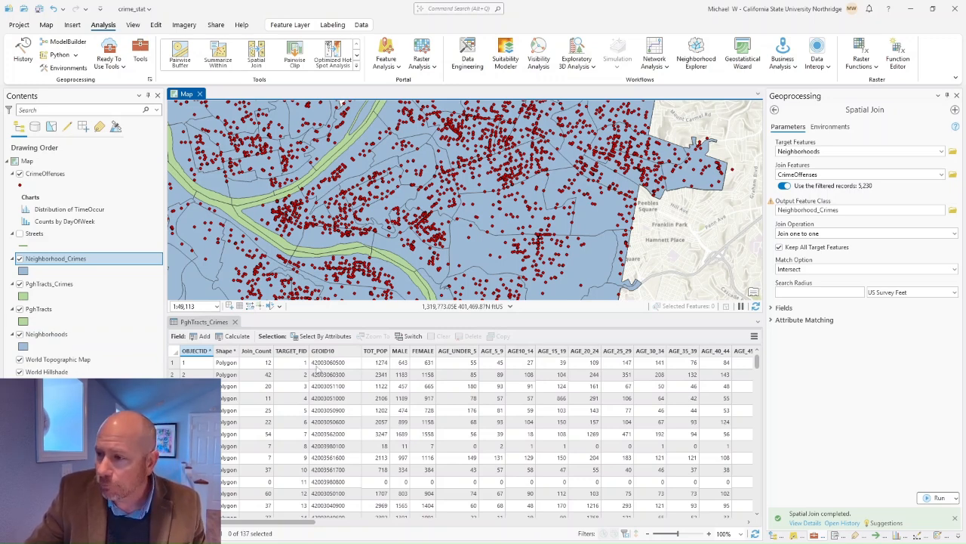
click(481, 258)
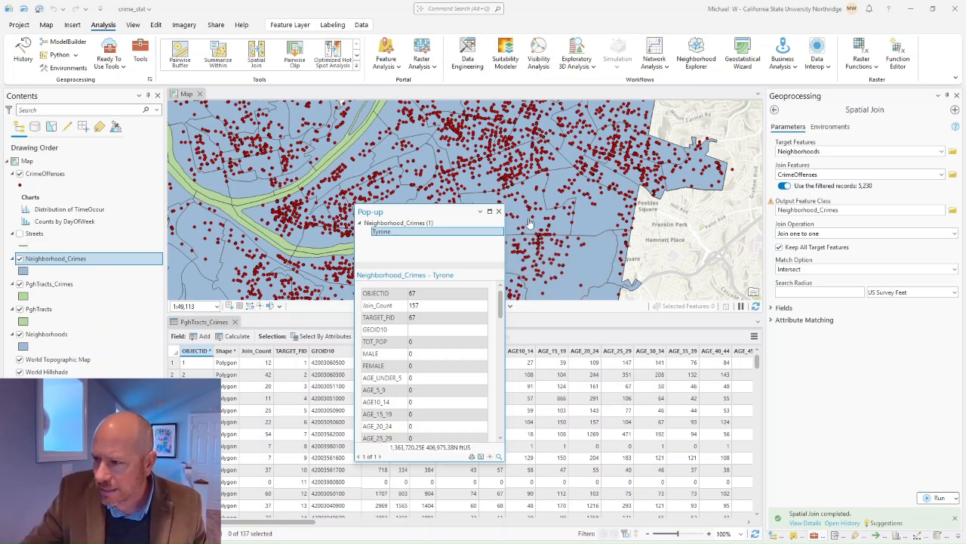
click(499, 212)
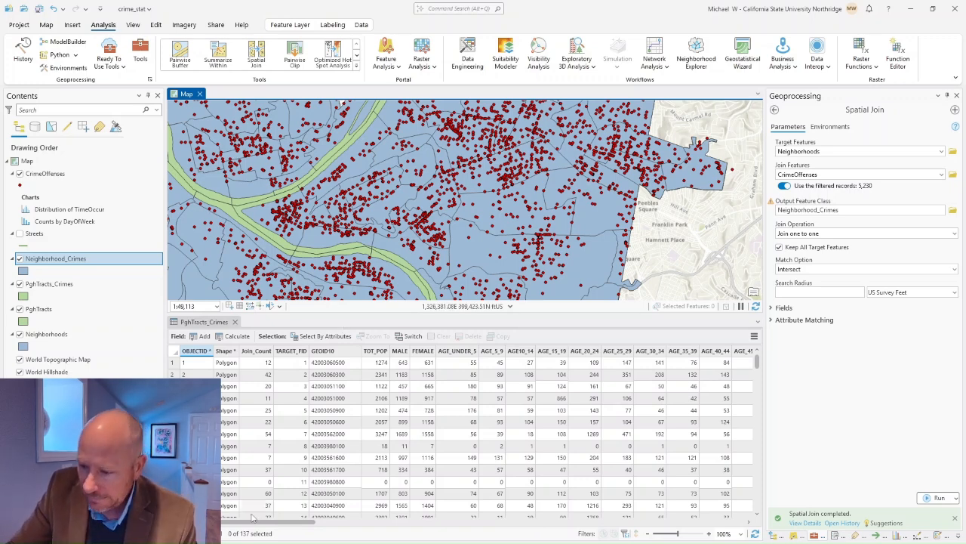
Step: Scroll the PghTracts_Crimes table fully right to reach the Shape_Area column
drag(266, 522, 645, 522)
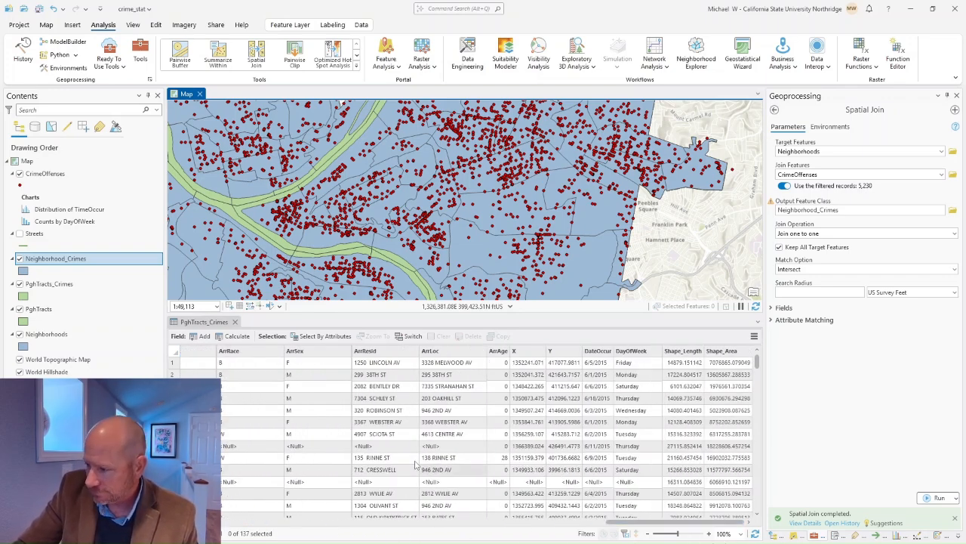
Step: Add a new field named crime_rate with the Float data type
click(204, 337)
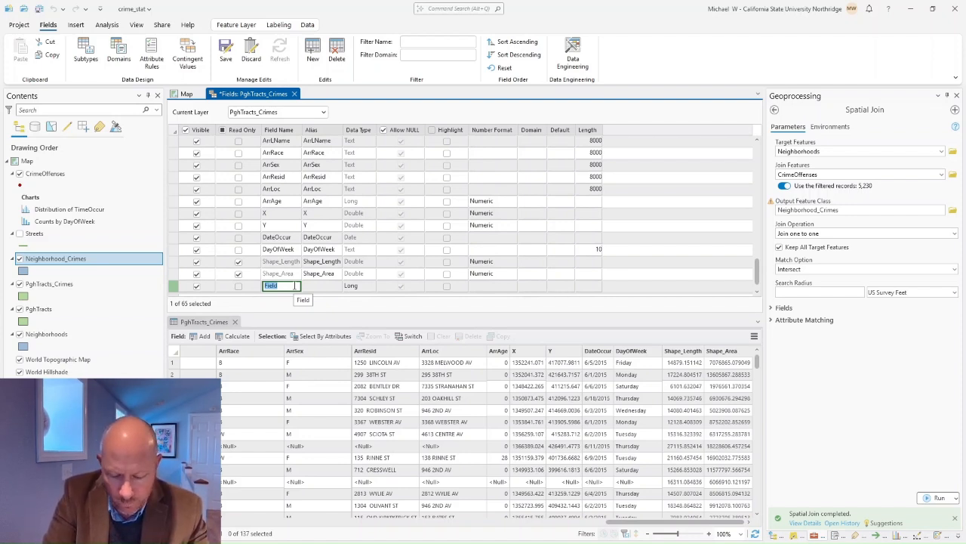
text(crime)
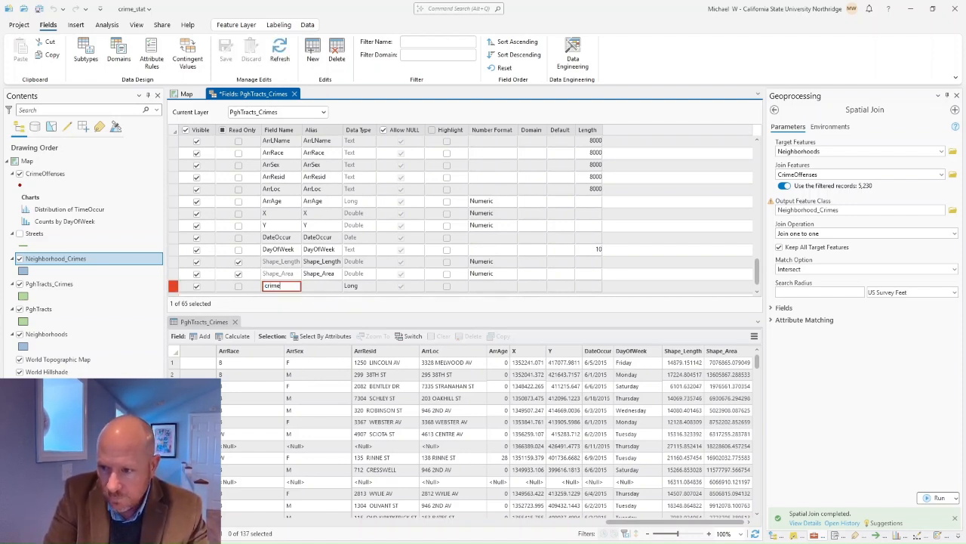
text(_rate)
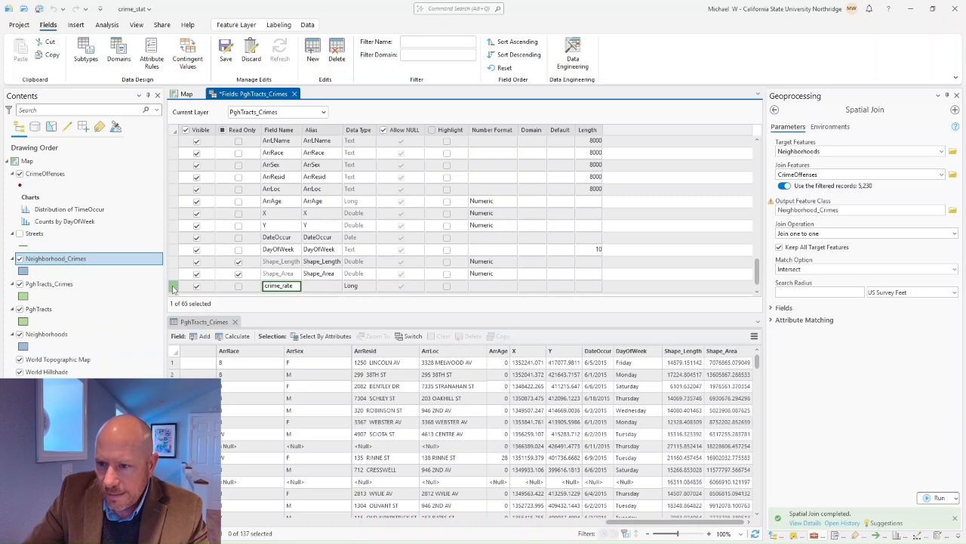
scroll(249, 242, up, 2)
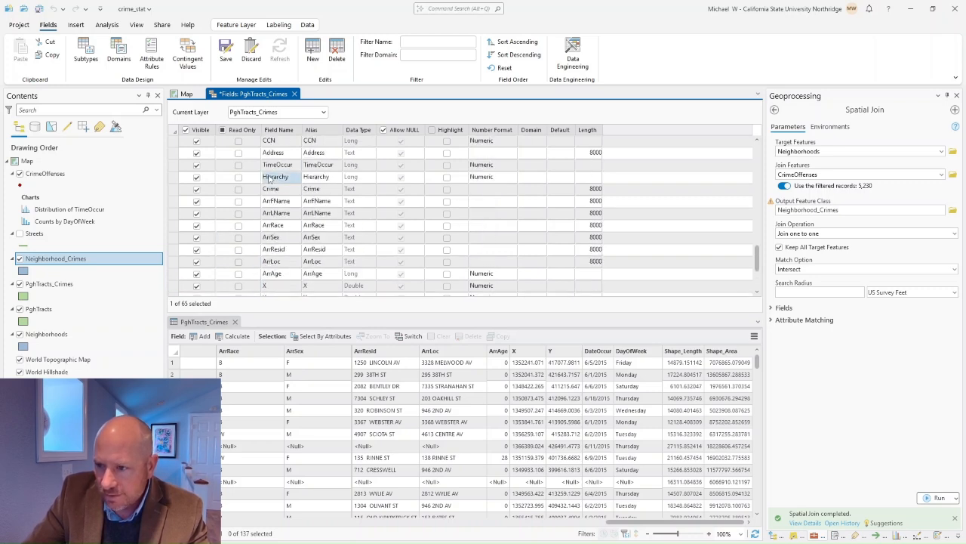
scroll(279, 227, down, 3)
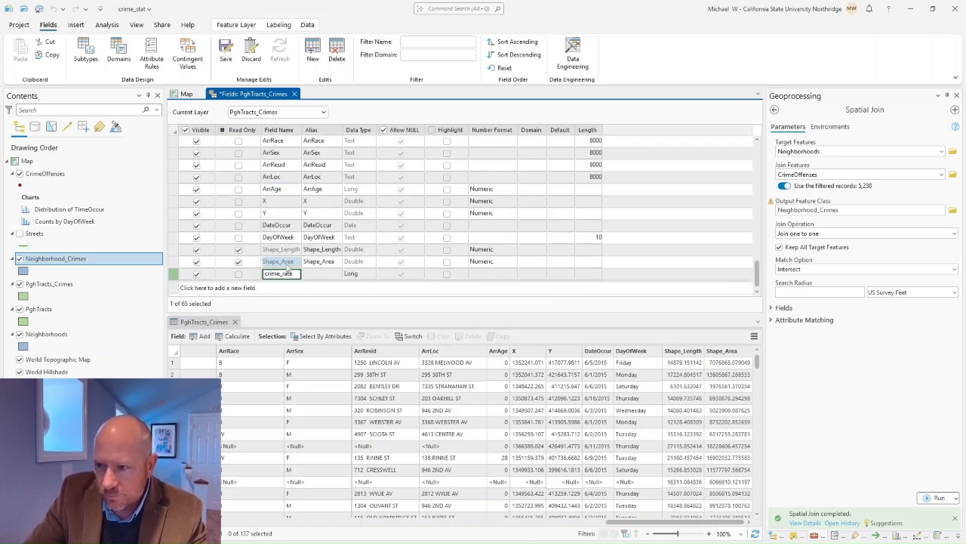
click(374, 277)
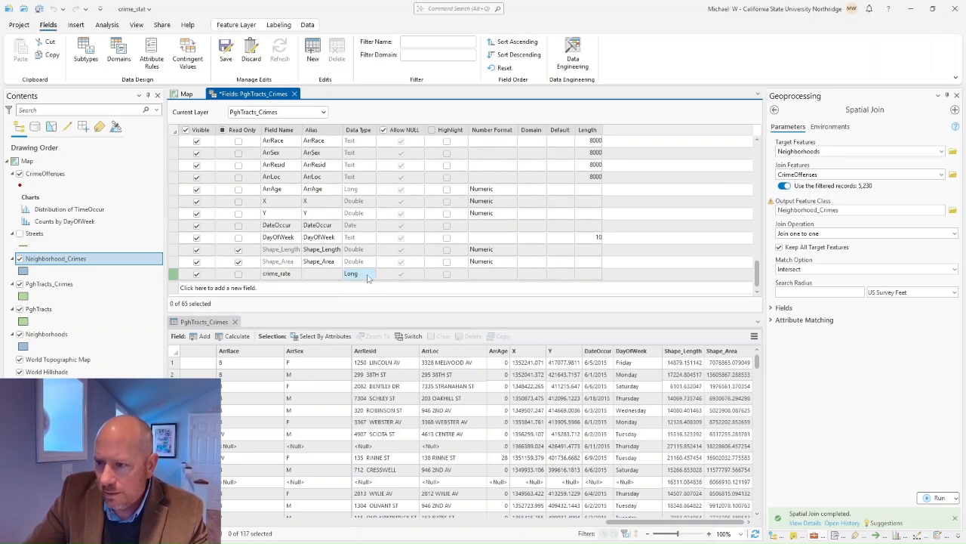
click(370, 274)
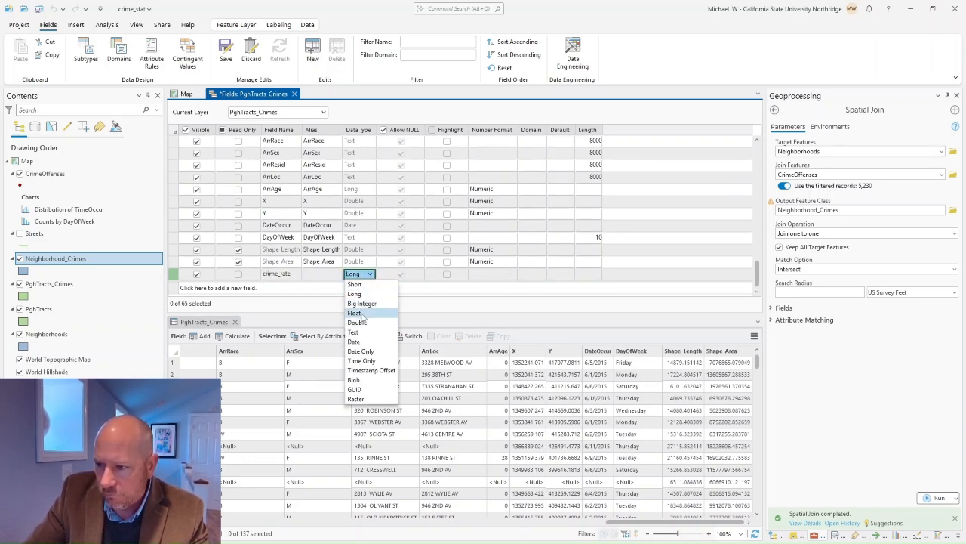
click(362, 313)
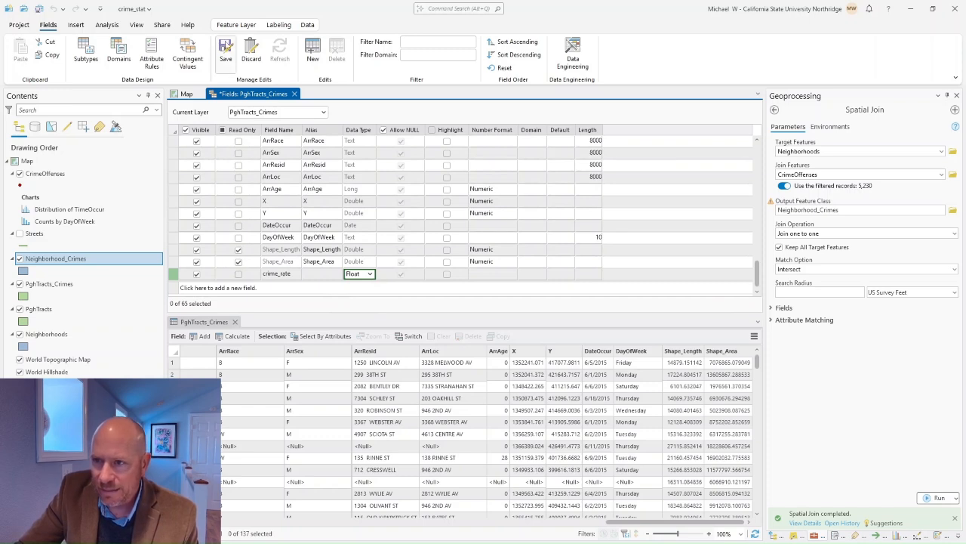
Step: Save the field changes and close the Fields view
click(224, 50)
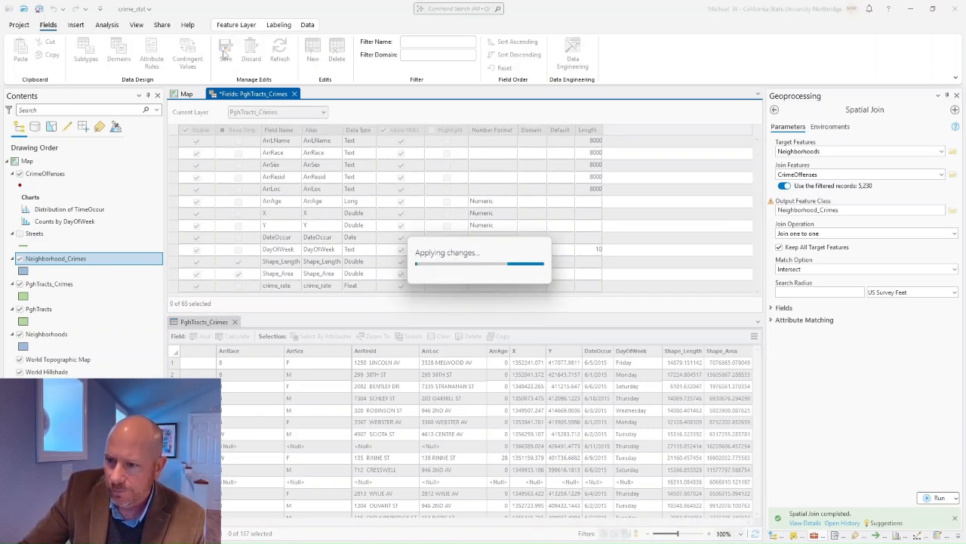
drag(476, 522, 664, 522)
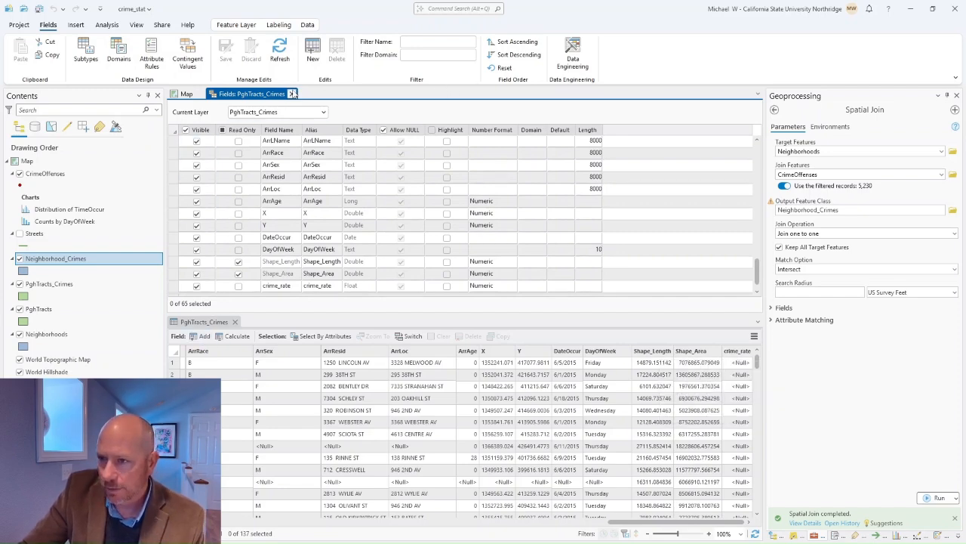
click(292, 93)
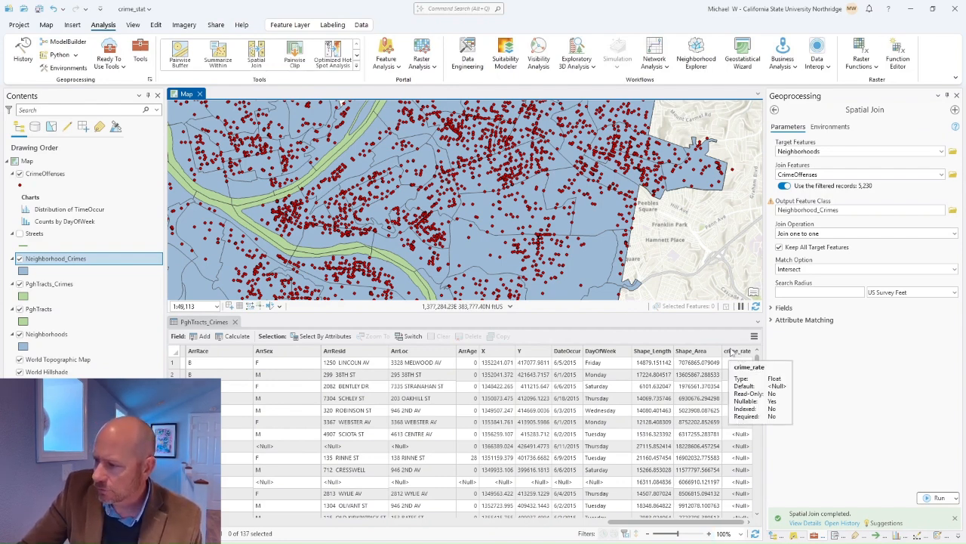
Step: Build the crime_rate Calculate Field expression !Join_Count! / !TOT_POP! * 1000
right_click(737, 351)
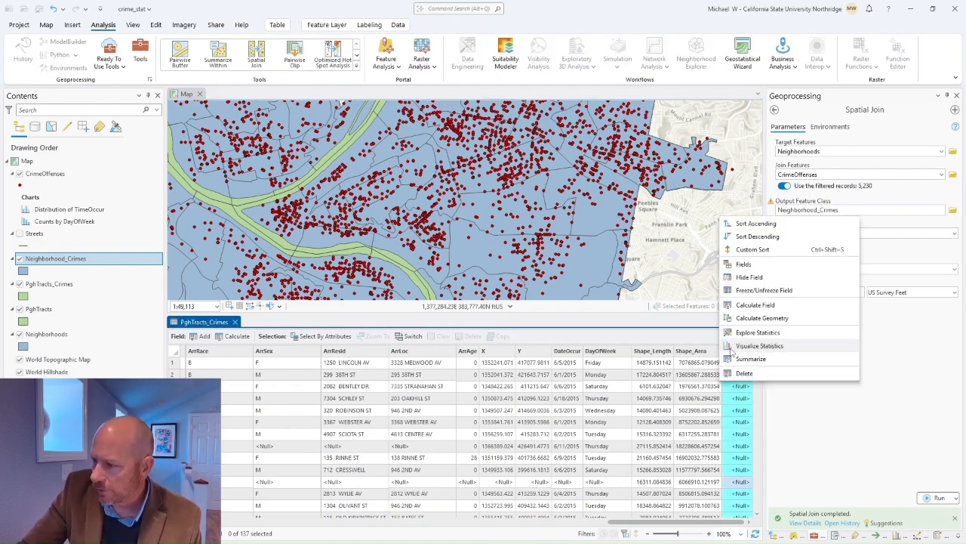
click(755, 305)
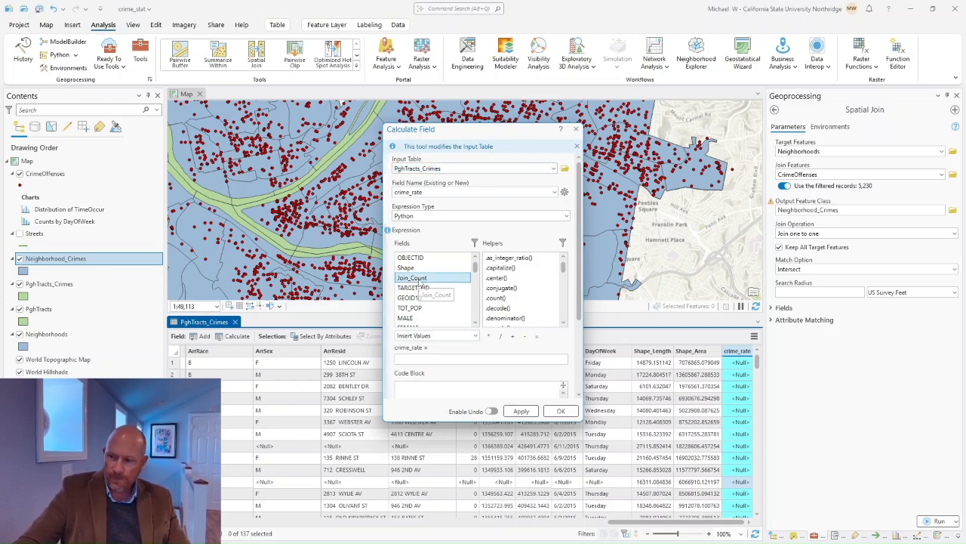
double_click(420, 282)
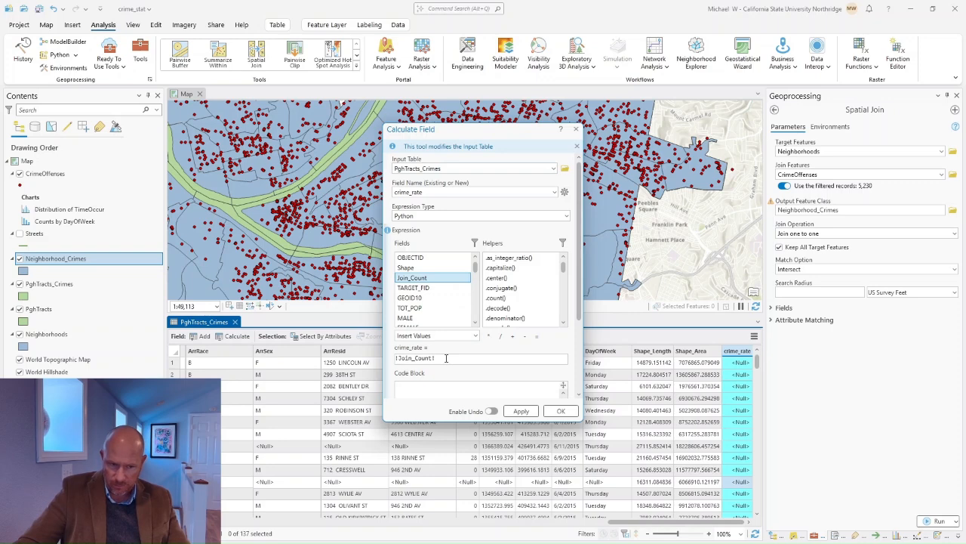
click(501, 335)
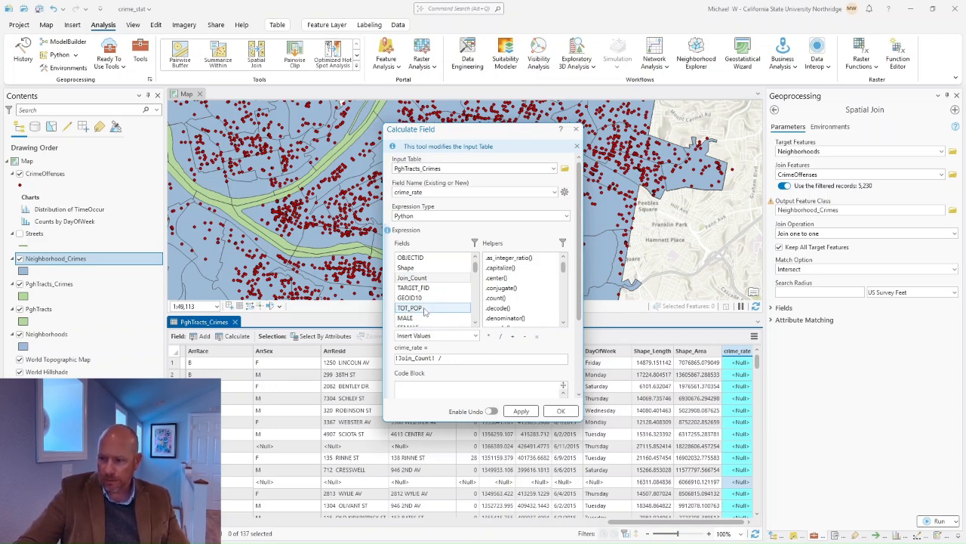
double_click(425, 308)
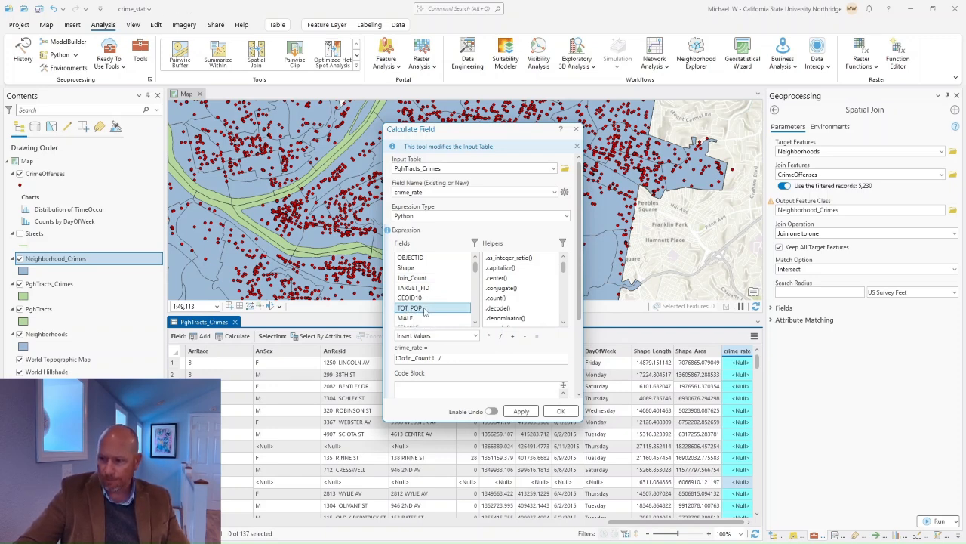
click(489, 336)
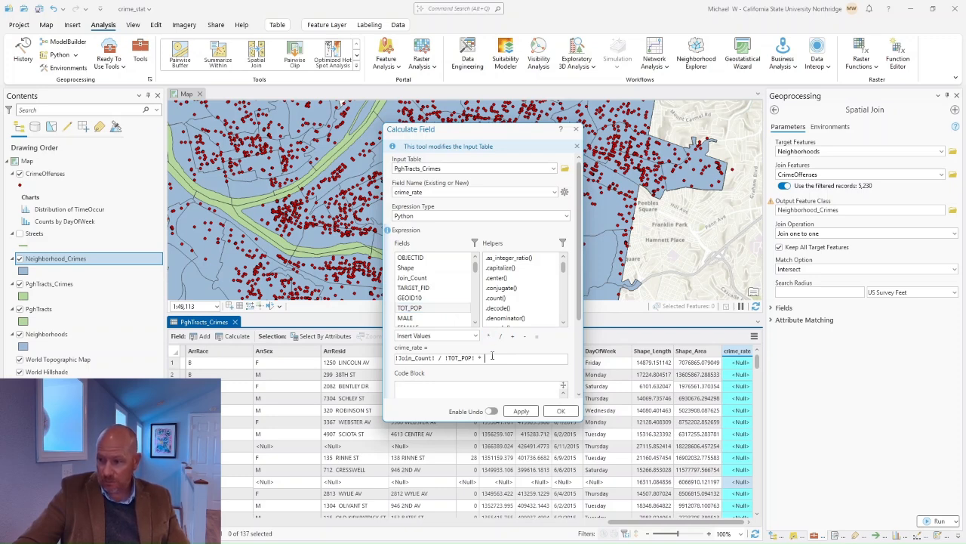
text(1000)
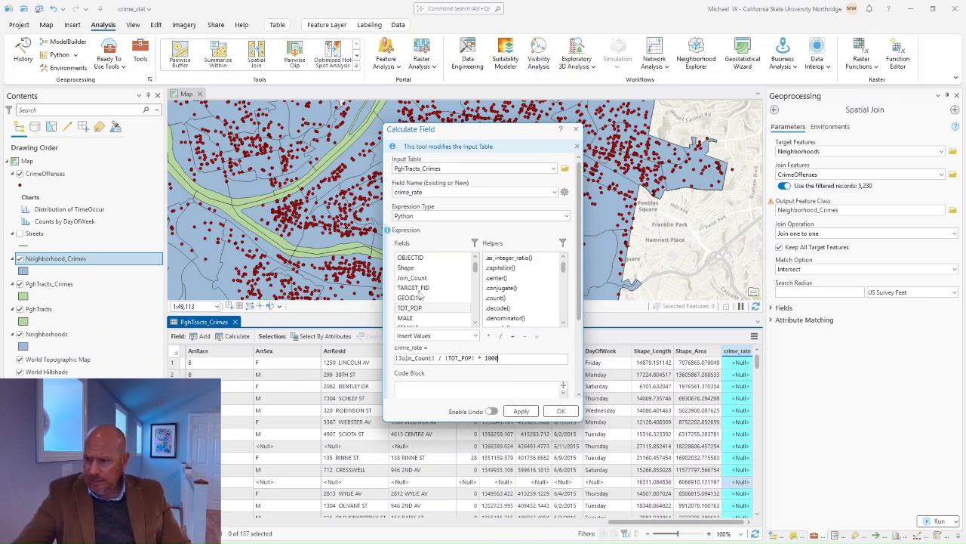
Step: Apply the calculation, dismiss the divide-by-zero warning, and close the tool
click(521, 412)
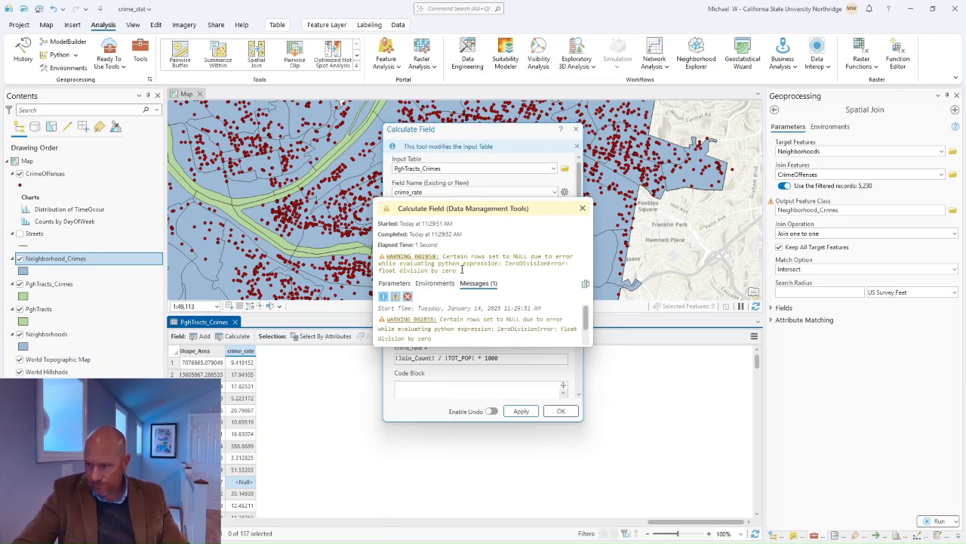
click(582, 208)
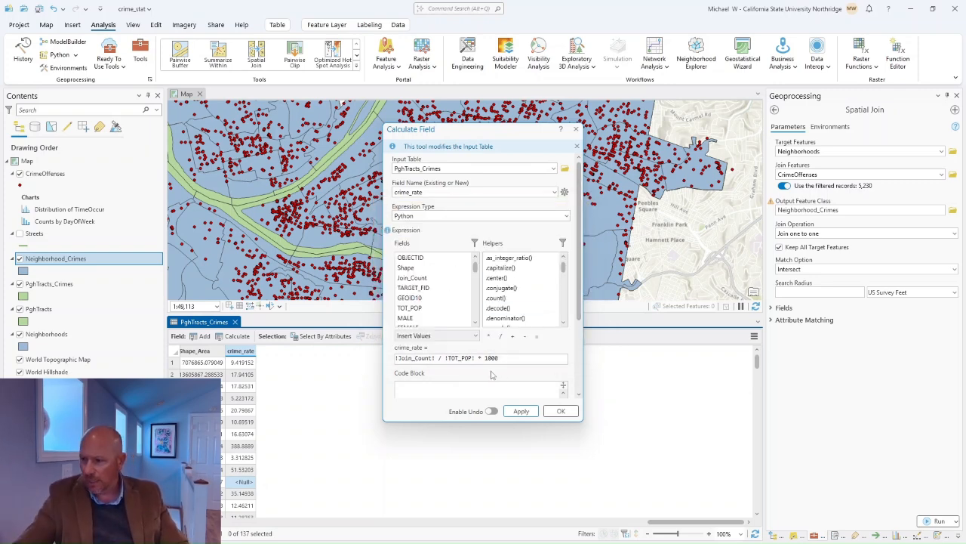
click(559, 411)
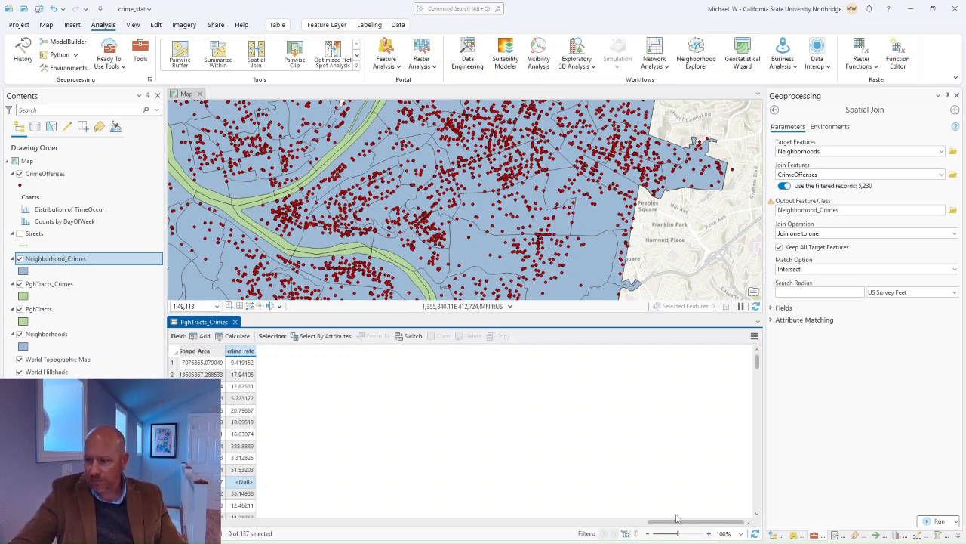
Step: Scroll through the Tyrone neighborhood's pop-up attributes, then hide the Neighborhood_Crimes layer
click(595, 260)
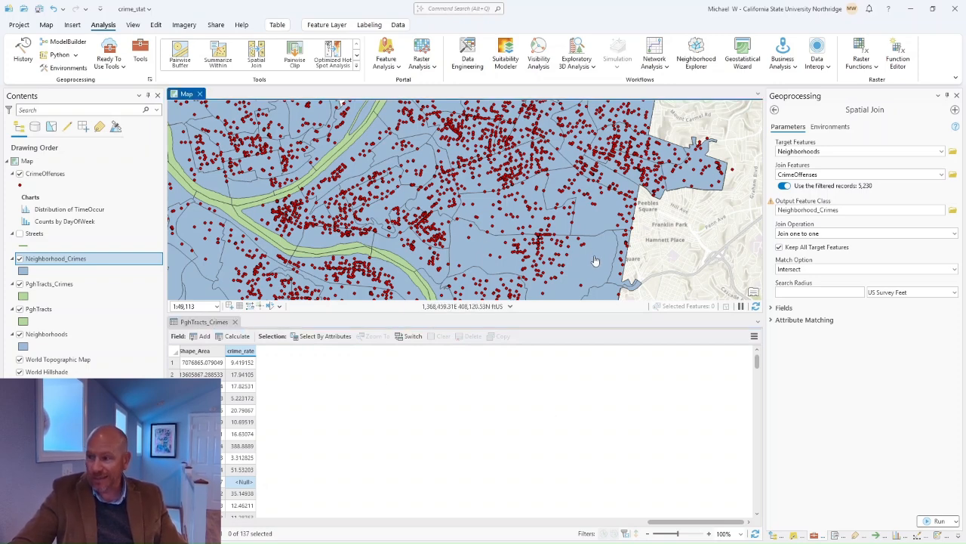
click(595, 260)
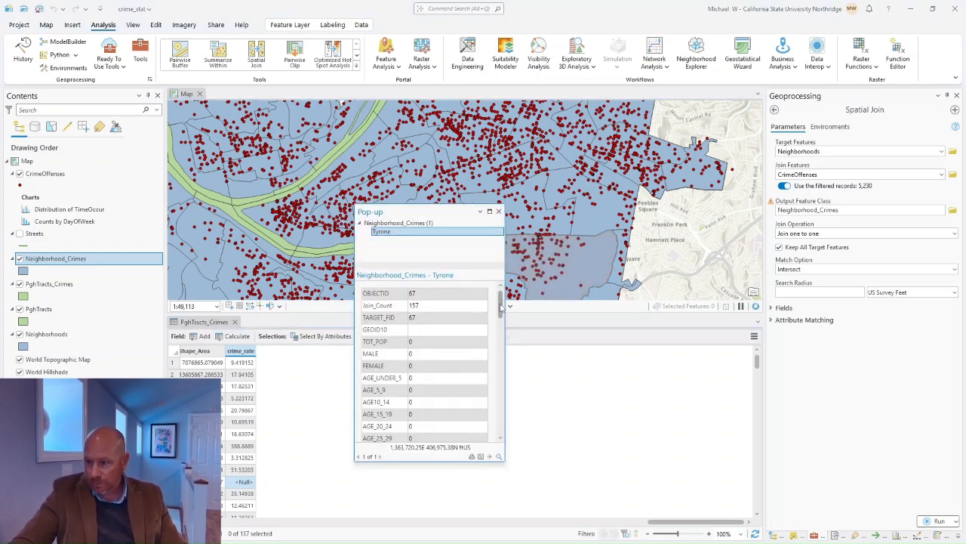
drag(501, 306, 501, 420)
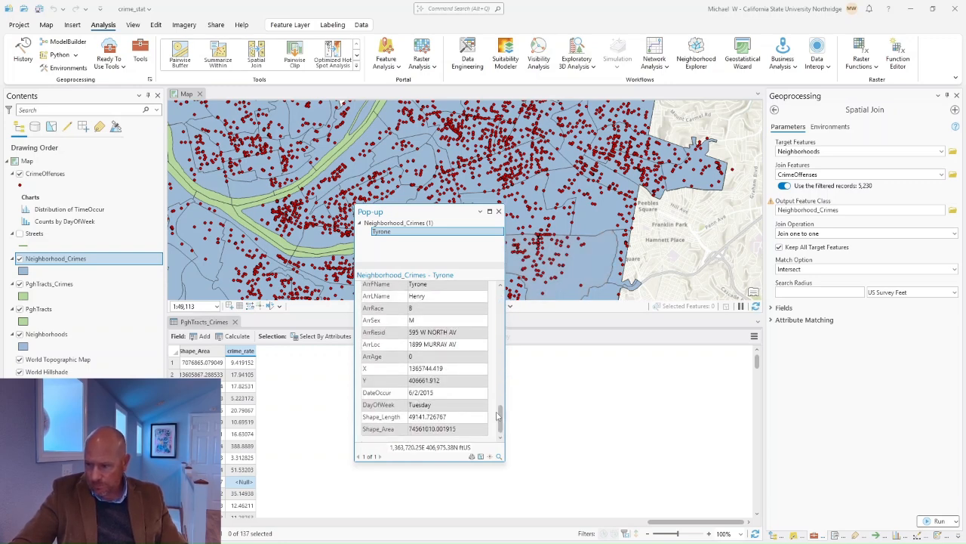
drag(499, 422, 504, 302)
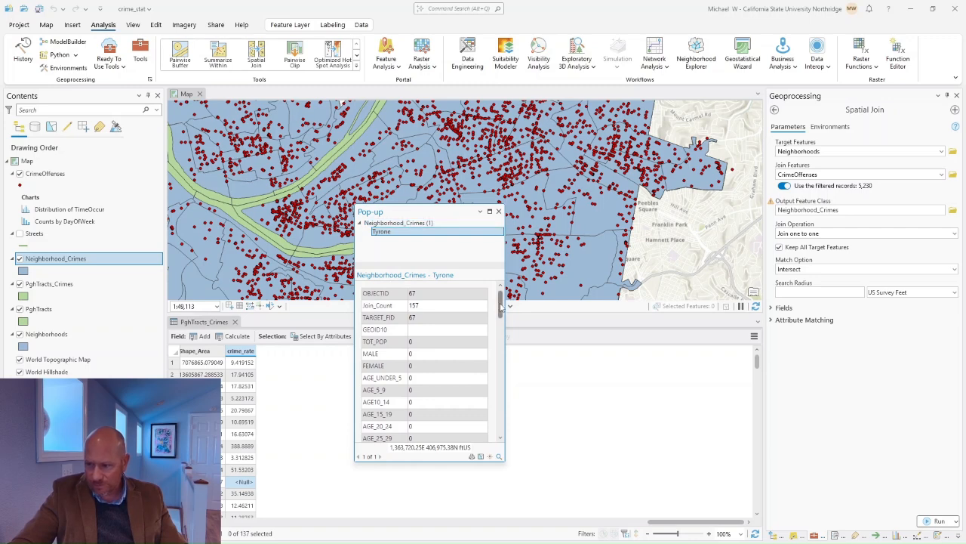
click(498, 211)
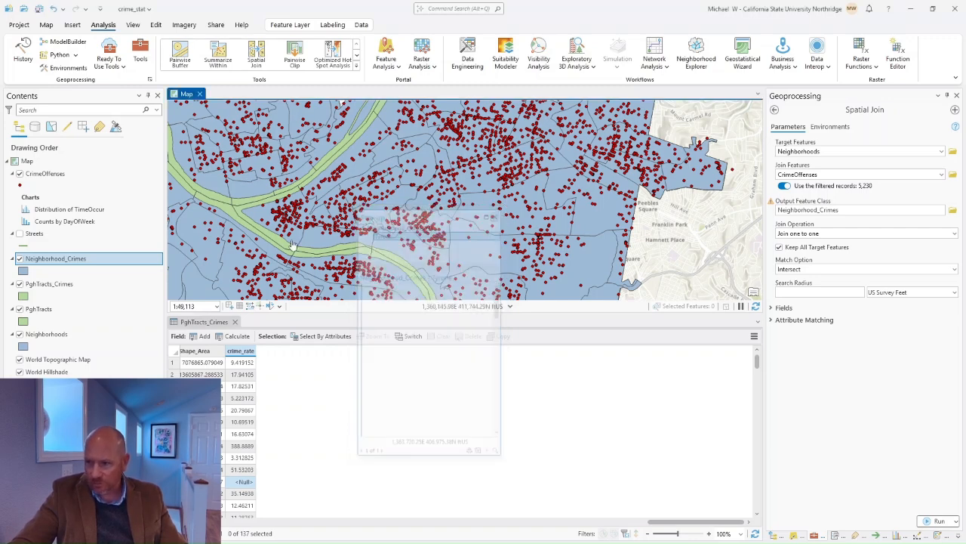
click(19, 258)
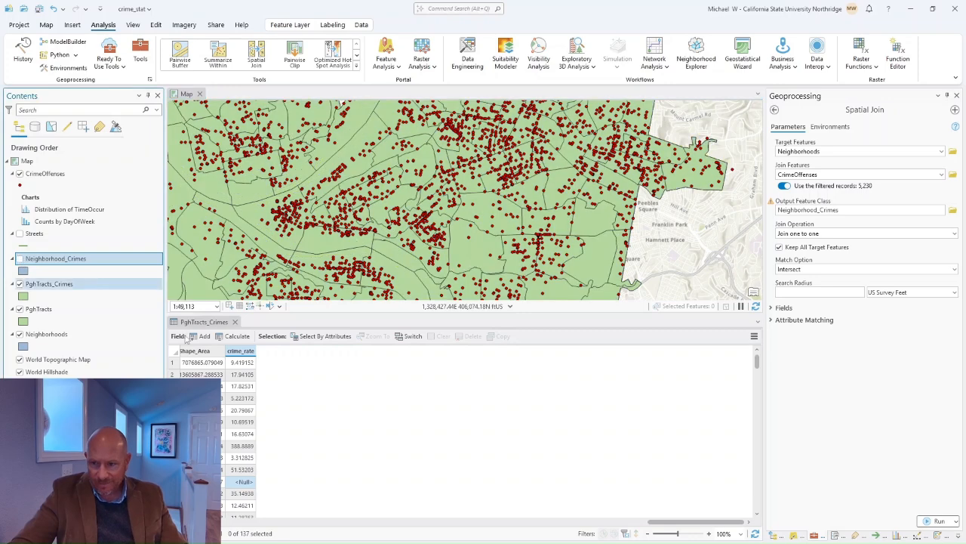
Step: Inspect tract OBJECTID 32's pop-up: TOT_POP 1, Join_Count 4, and its crime_rate value
click(572, 255)
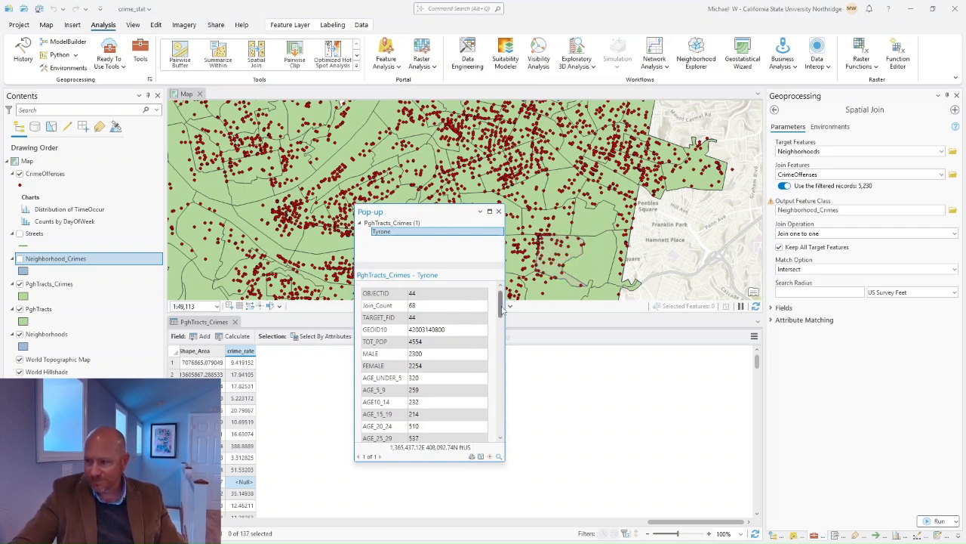
scroll(436, 434, down, 10)
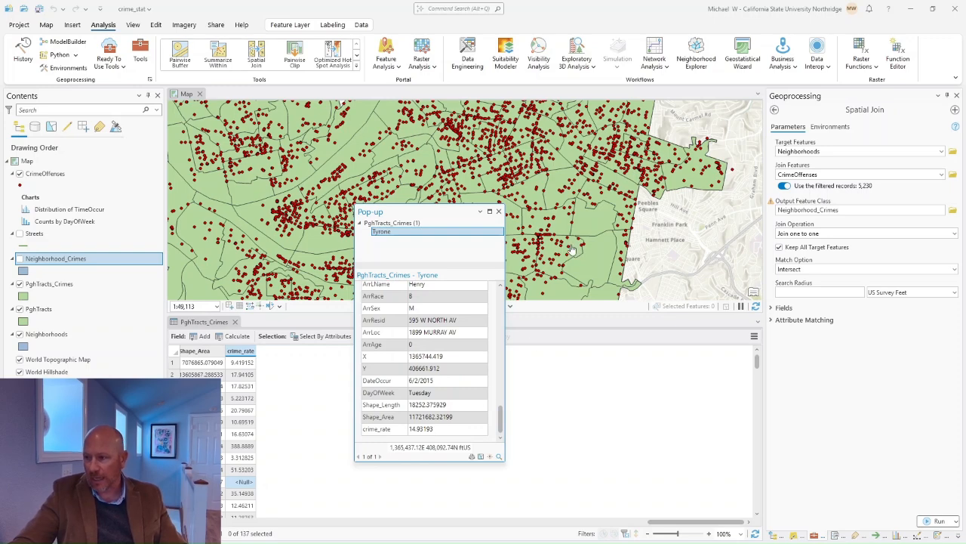
click(604, 264)
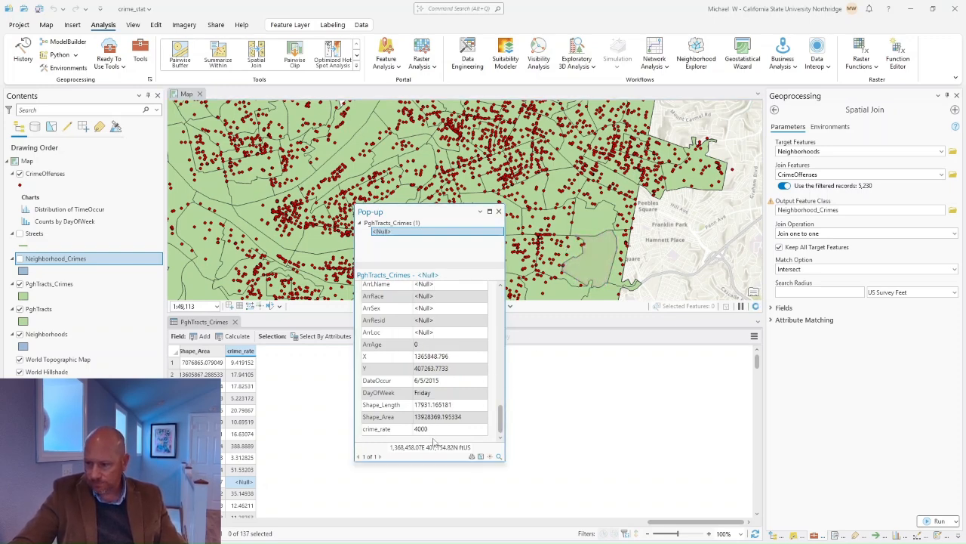
click(600, 263)
drag(498, 421, 508, 309)
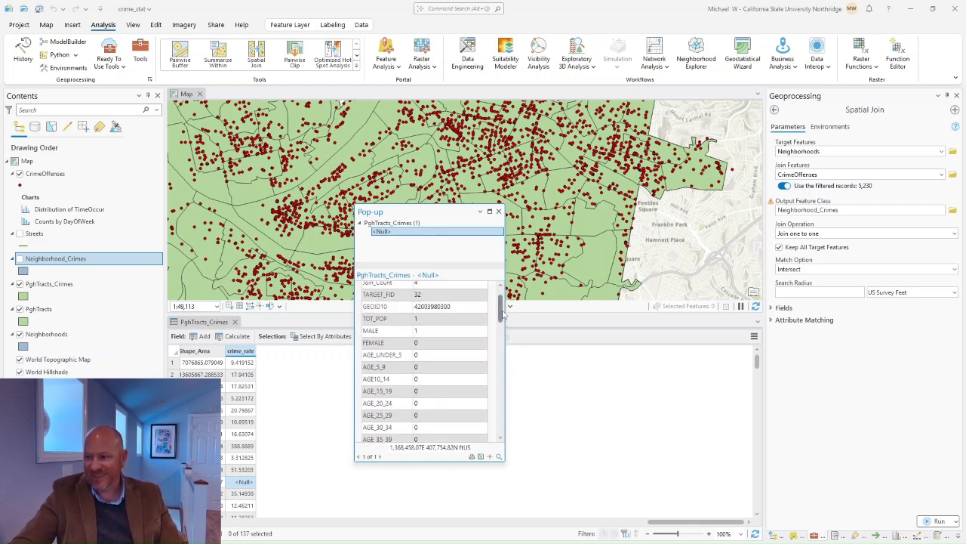
click(590, 259)
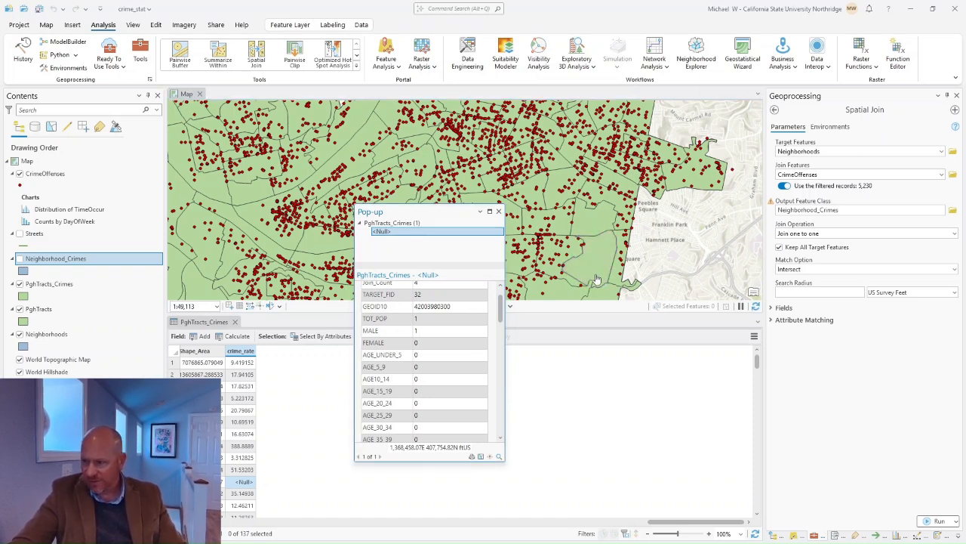
scroll(453, 393, down, 10)
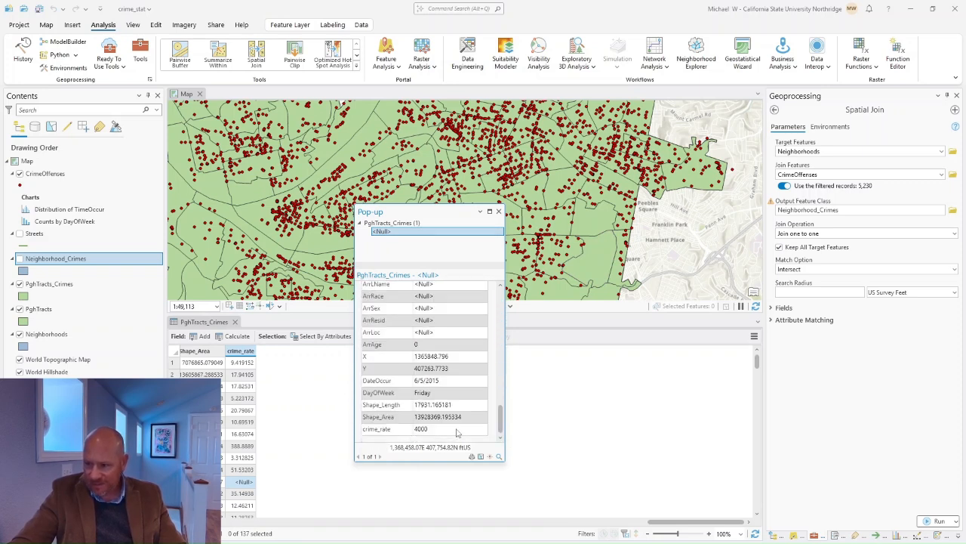
drag(496, 417, 498, 284)
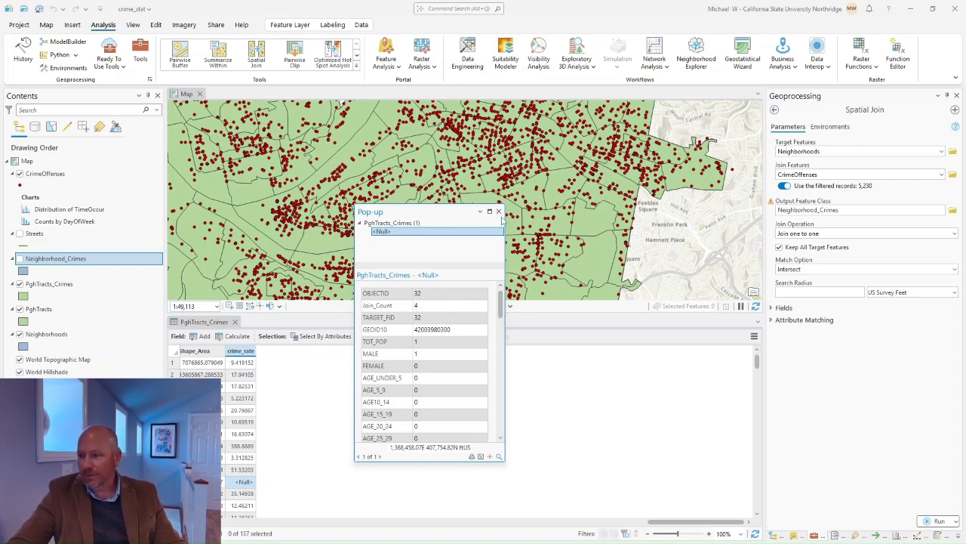
Step: Check the 616-resident tract's crime_rate of 107.1429 in its pop-up, then close it
click(359, 169)
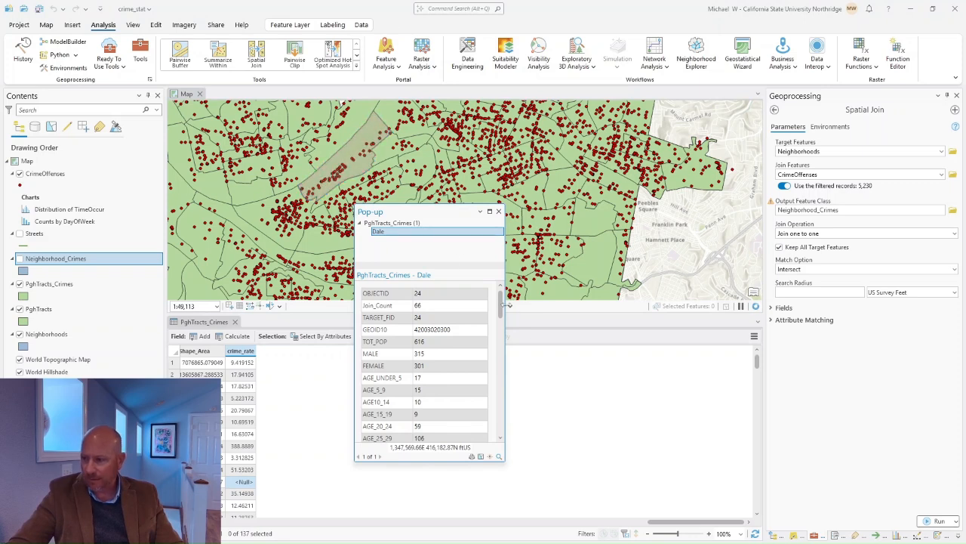
drag(501, 304, 511, 442)
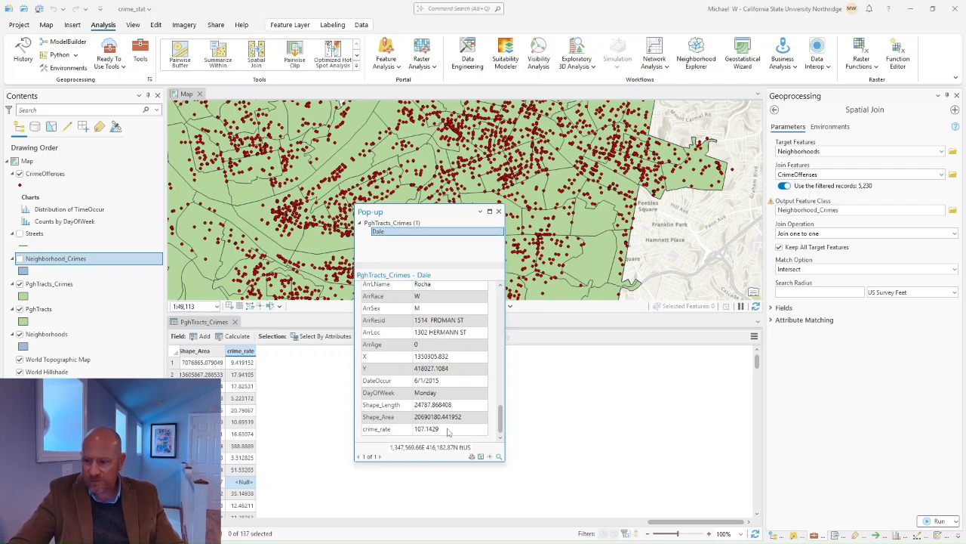
drag(500, 421, 514, 367)
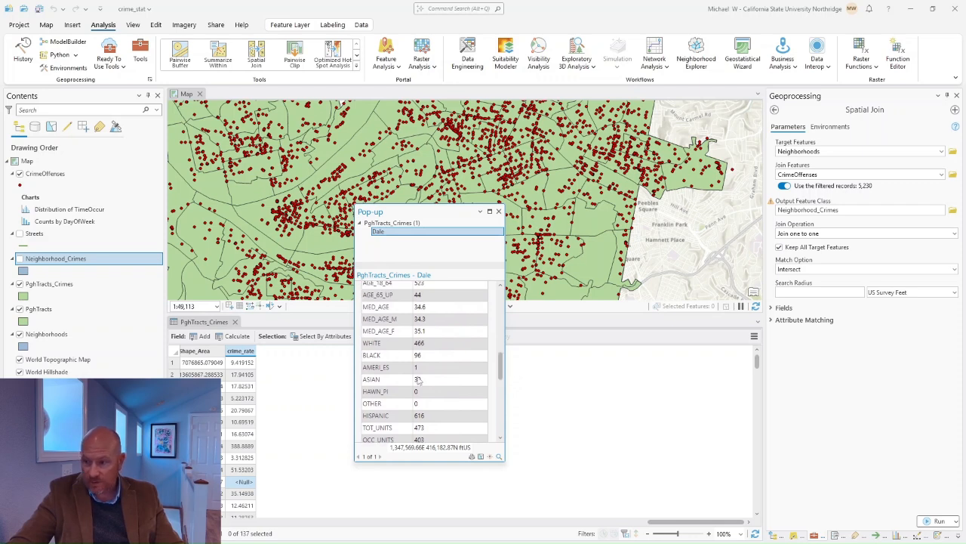
scroll(419, 380, up, 5)
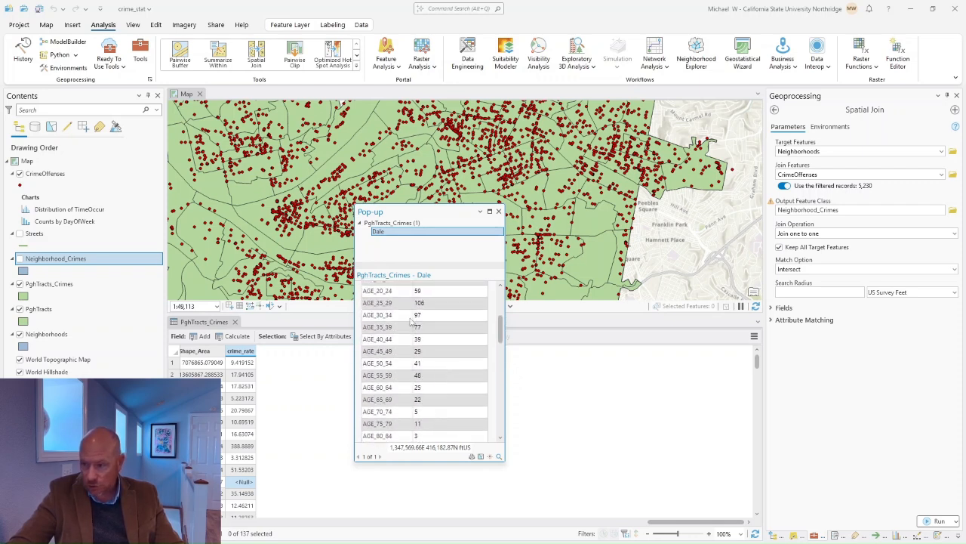
scroll(411, 321, up, 3)
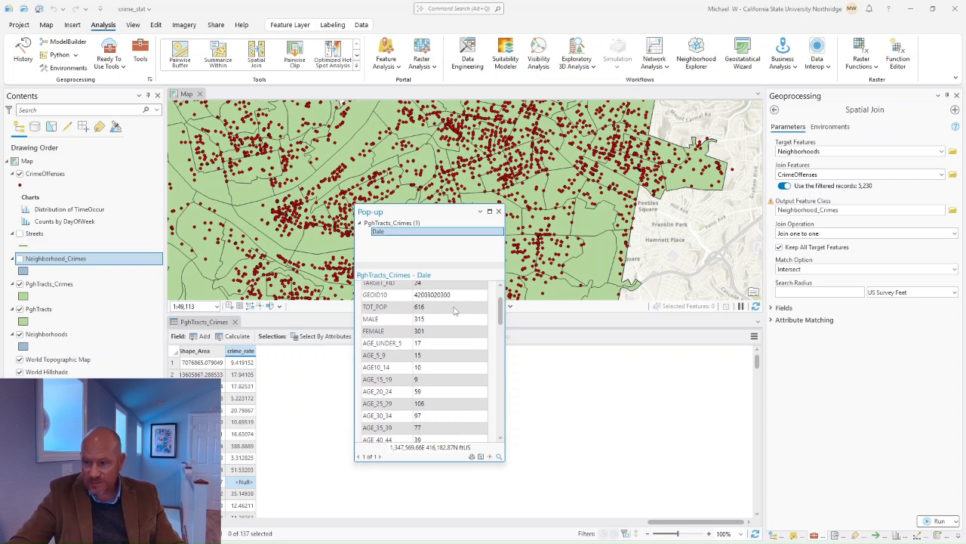
scroll(499, 310, up, 3)
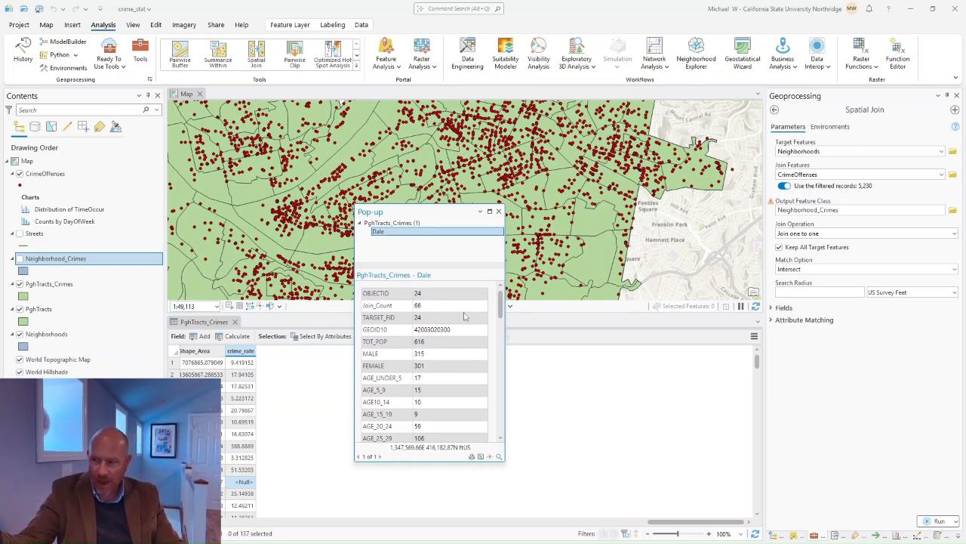
click(498, 211)
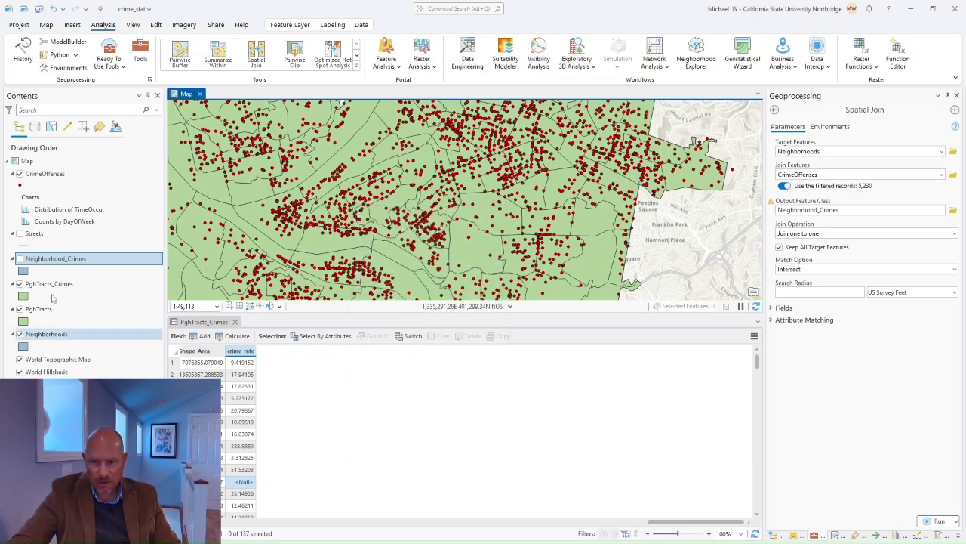
Step: Display Neighborhood_Crimes, confirm Tyrone's joined count of 157 crimes in its pop-up, then close it
click(20, 259)
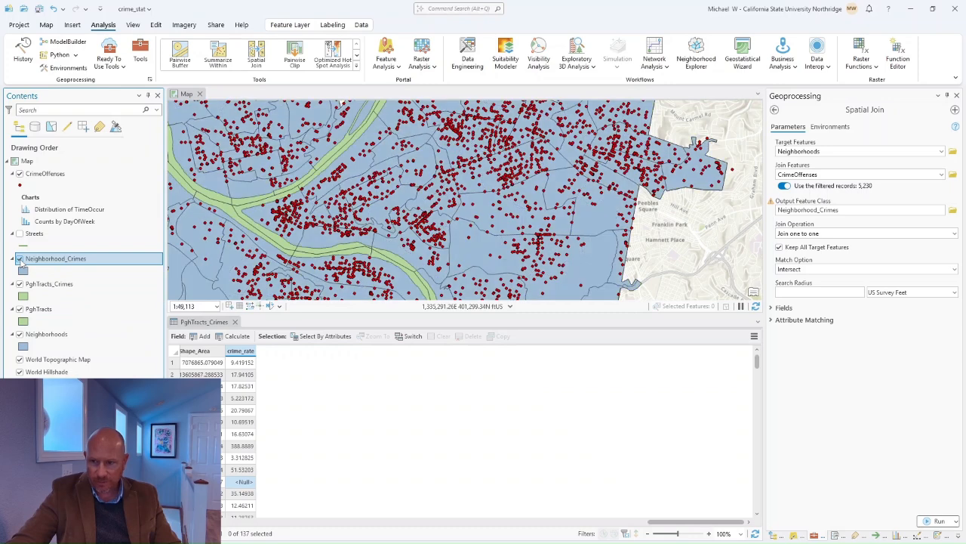
click(603, 267)
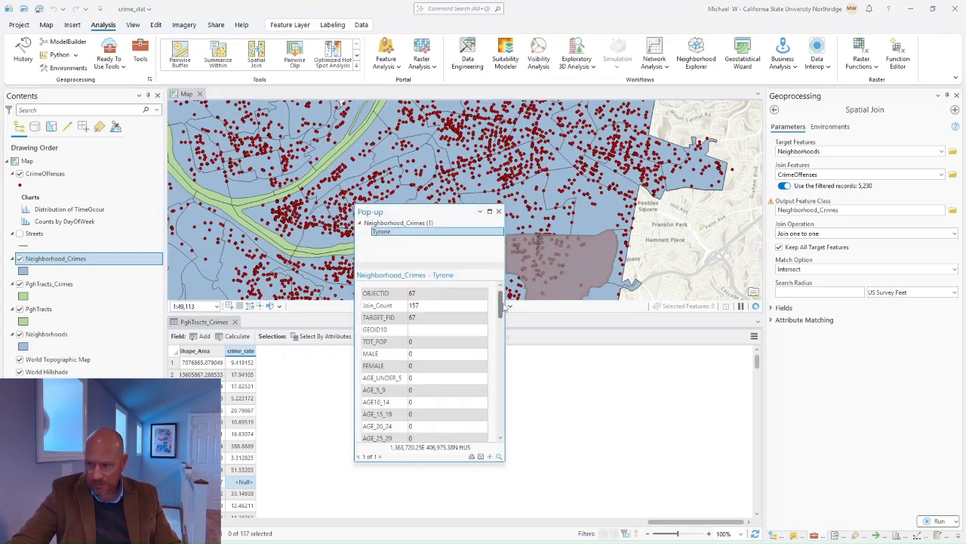
click(597, 276)
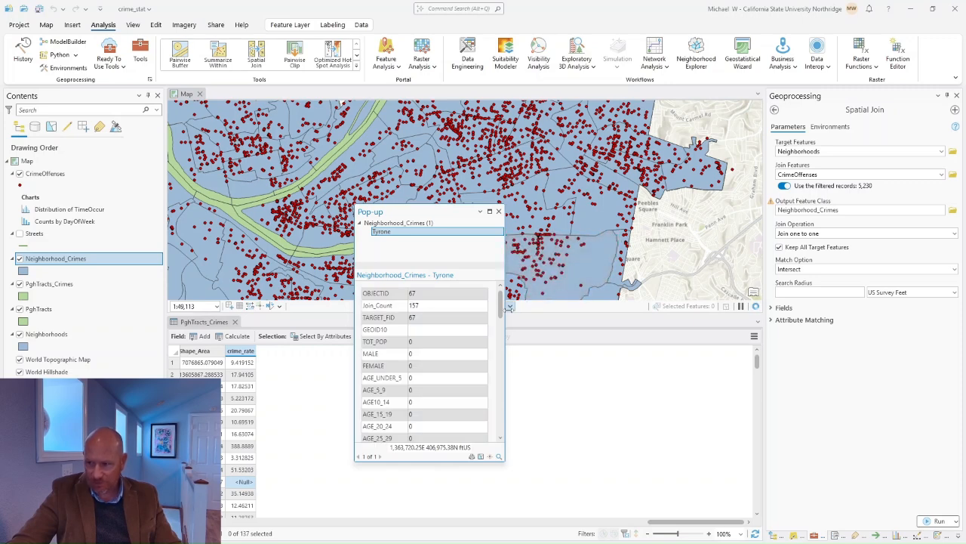
drag(500, 311, 501, 446)
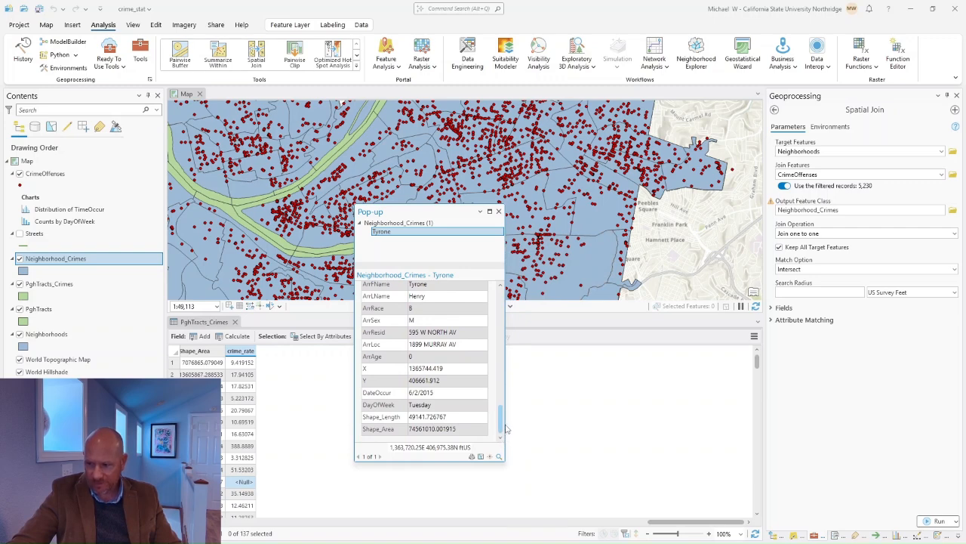
drag(504, 426, 508, 315)
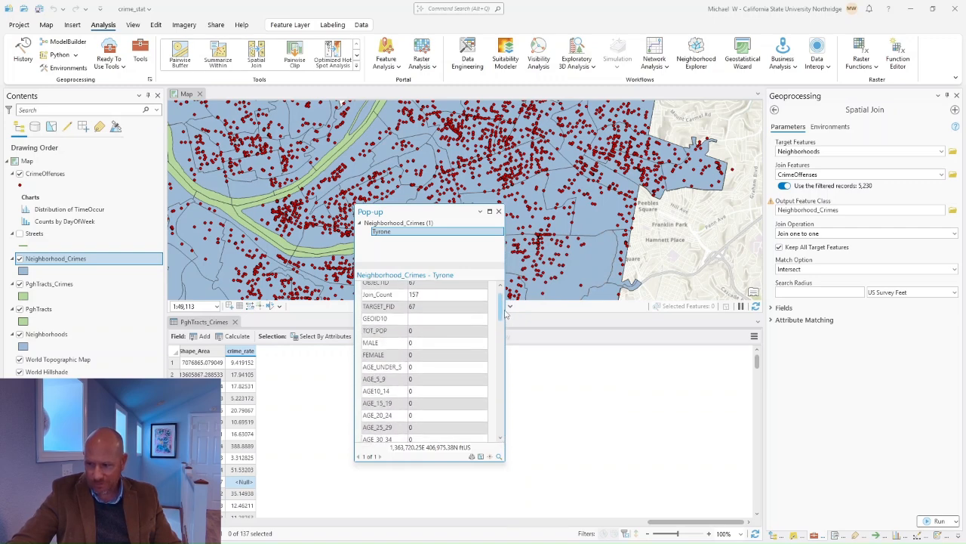
click(499, 211)
click(53, 333)
Step: Review the Neighborhoods attribute table's 94 rows, then return to the PghTracts_Crimes crime_rate values
right_click(53, 334)
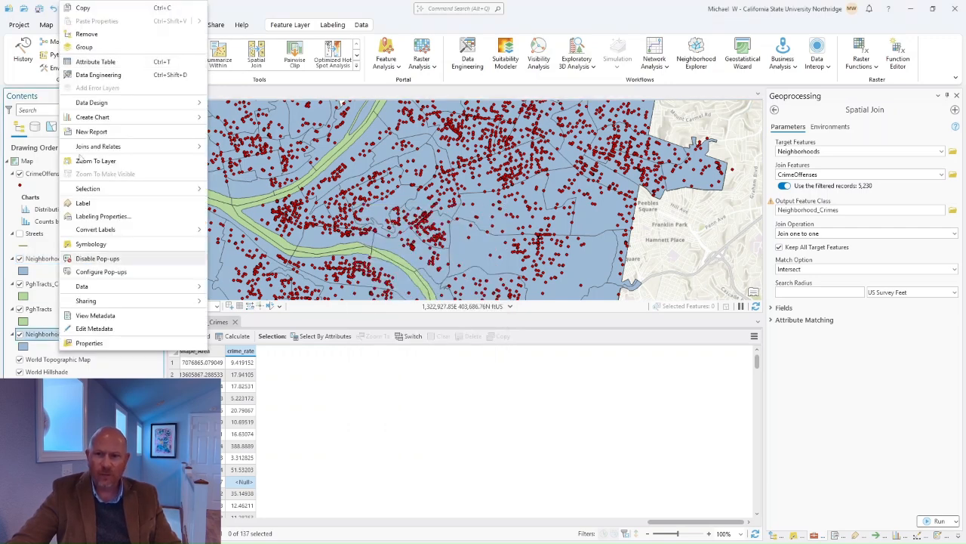
click(99, 61)
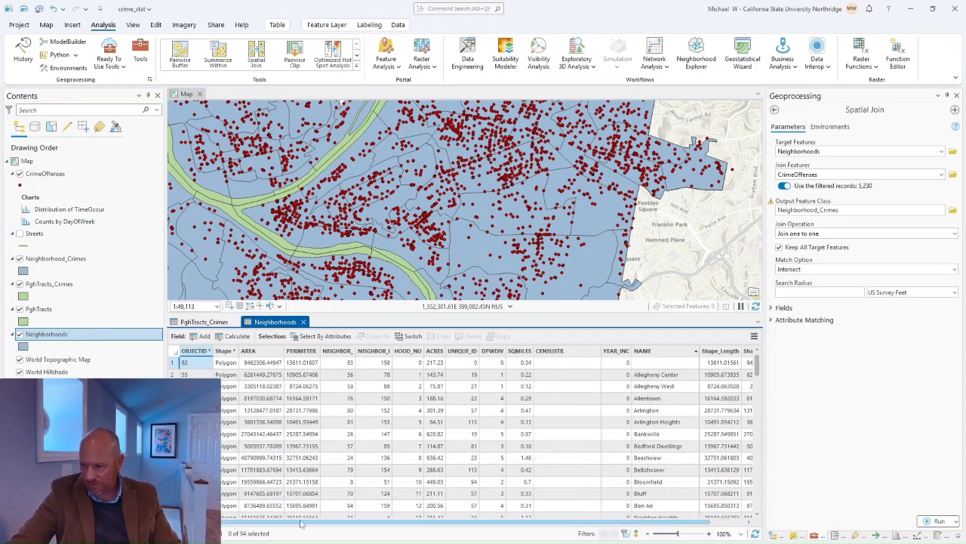
drag(302, 522, 354, 523)
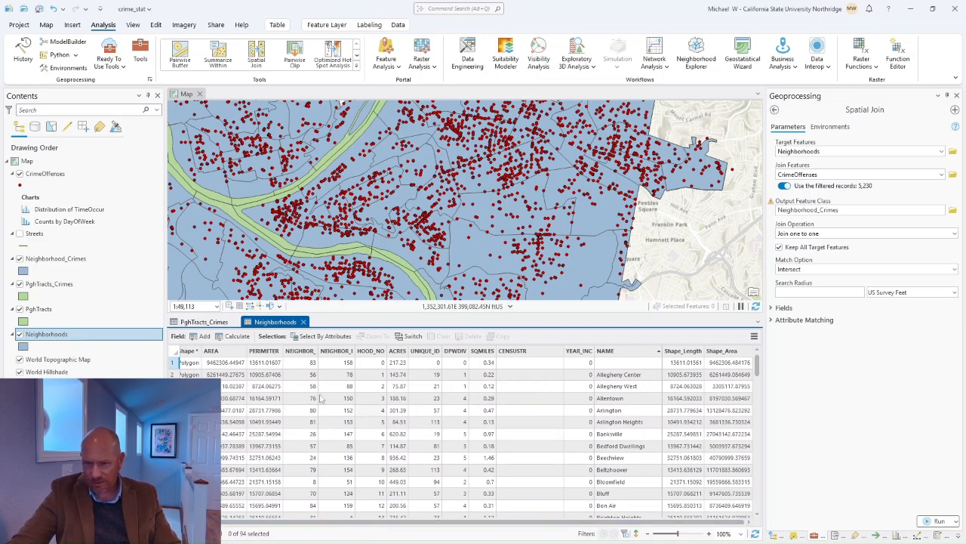
click(200, 321)
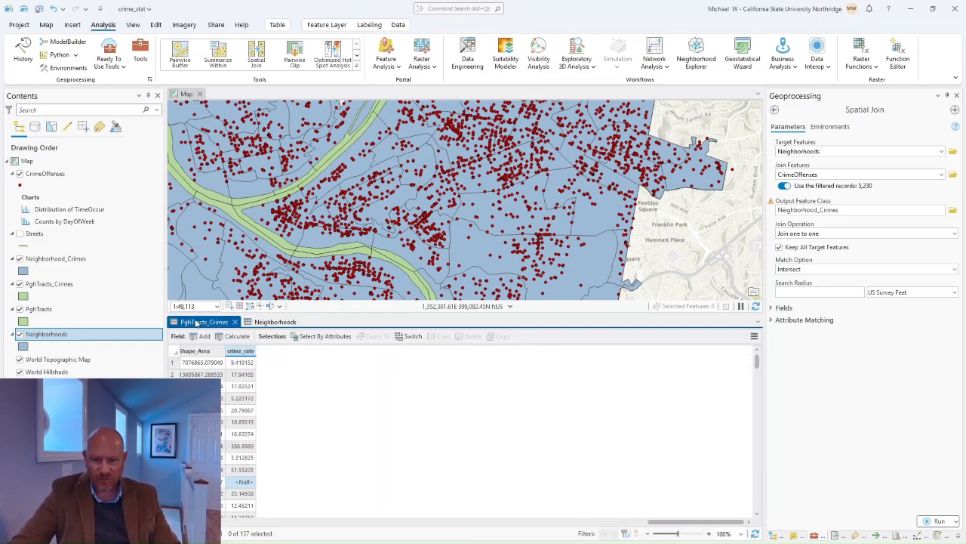
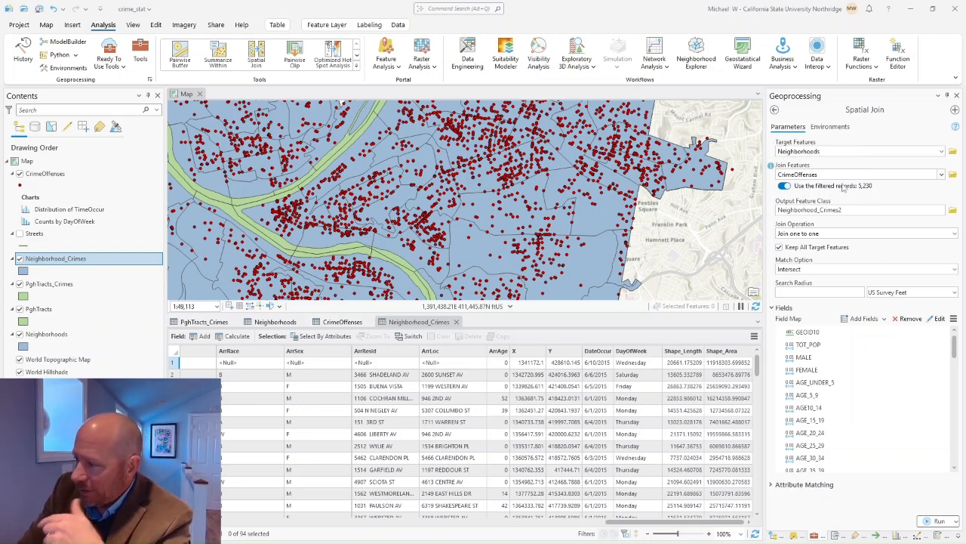
Step: Select TOT_POP in the join field map and compare the Neighborhoods and Neighborhood_Crimes tables
click(827, 344)
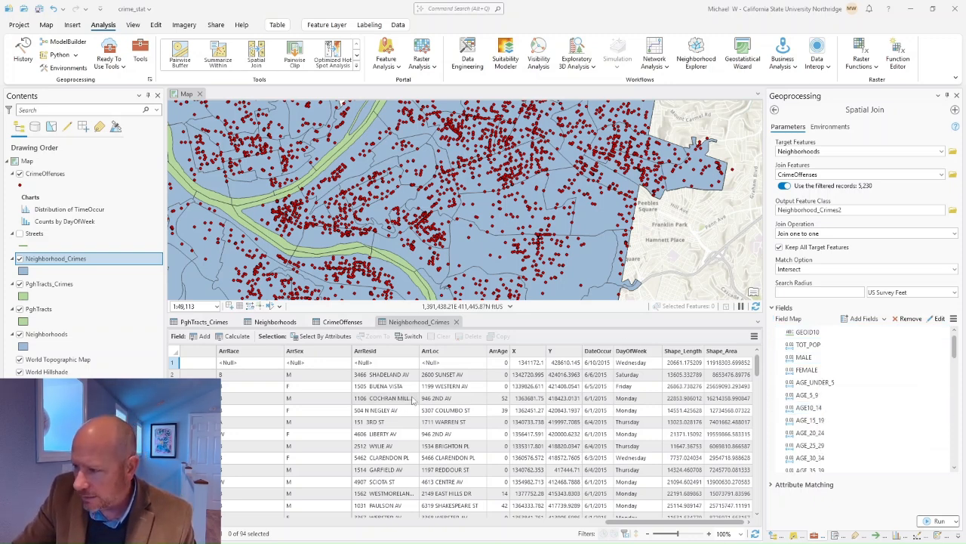
click(265, 322)
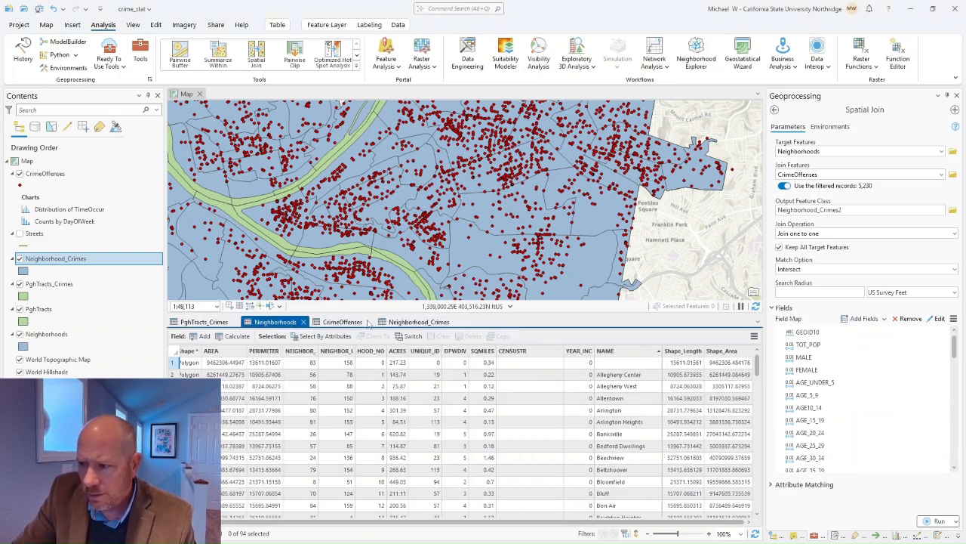
click(419, 324)
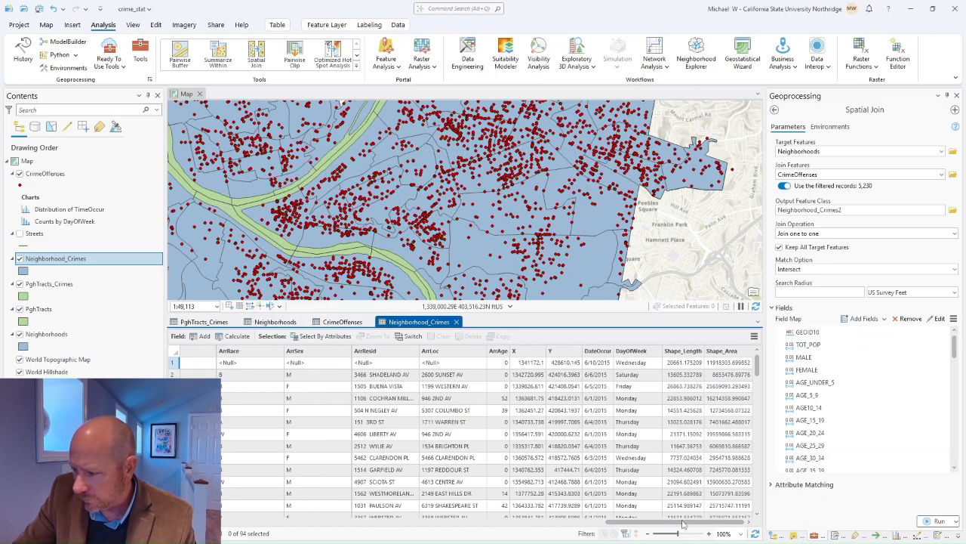
scroll(369, 510, left, 1)
scroll(368, 511, left, 10)
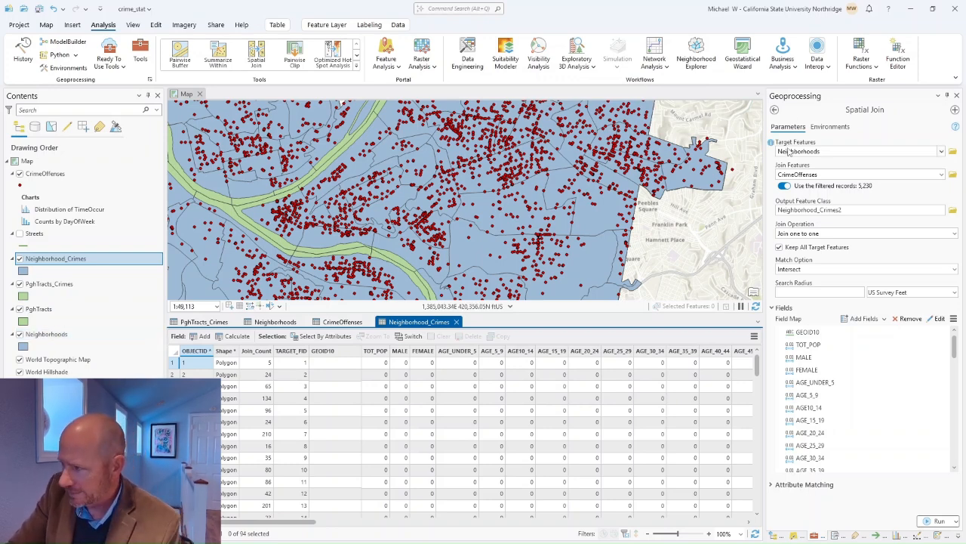
Step: Remove TOT_POP and the fields GEOID10 through AGE_30_34 from the Spatial Join output
click(813, 346)
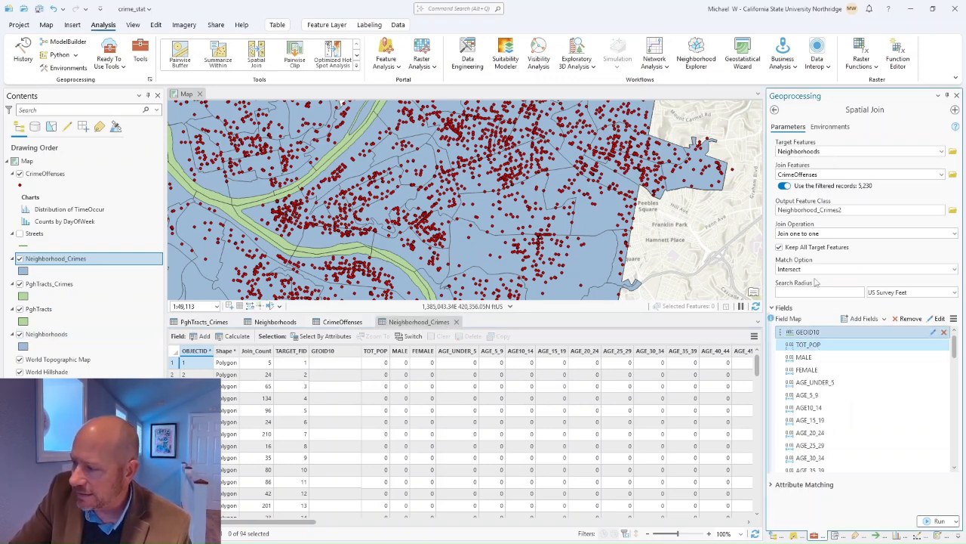
click(908, 318)
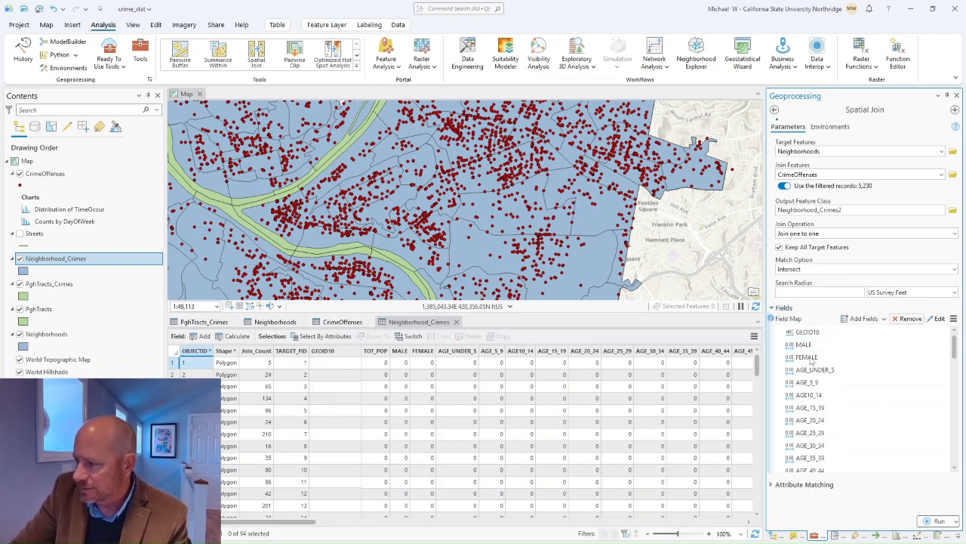
shift+click(811, 445)
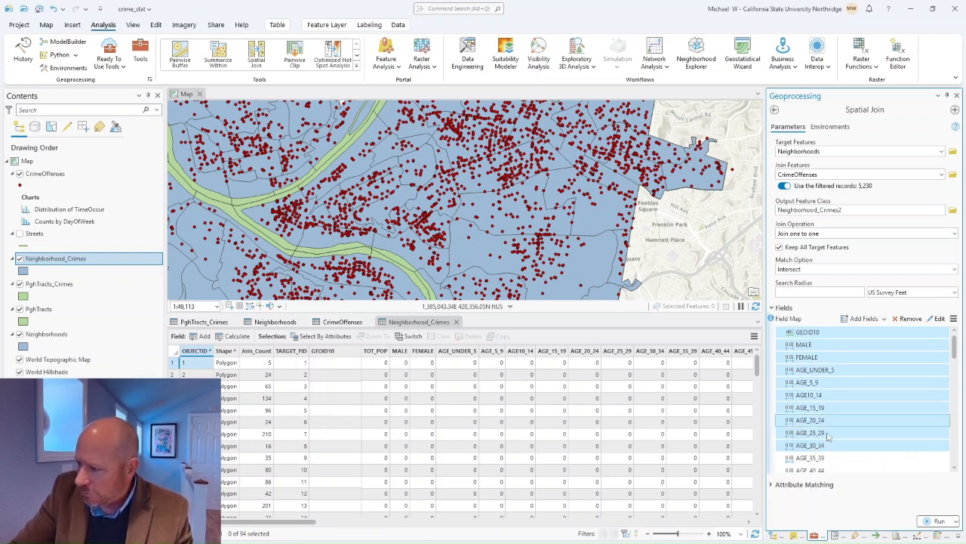
click(908, 318)
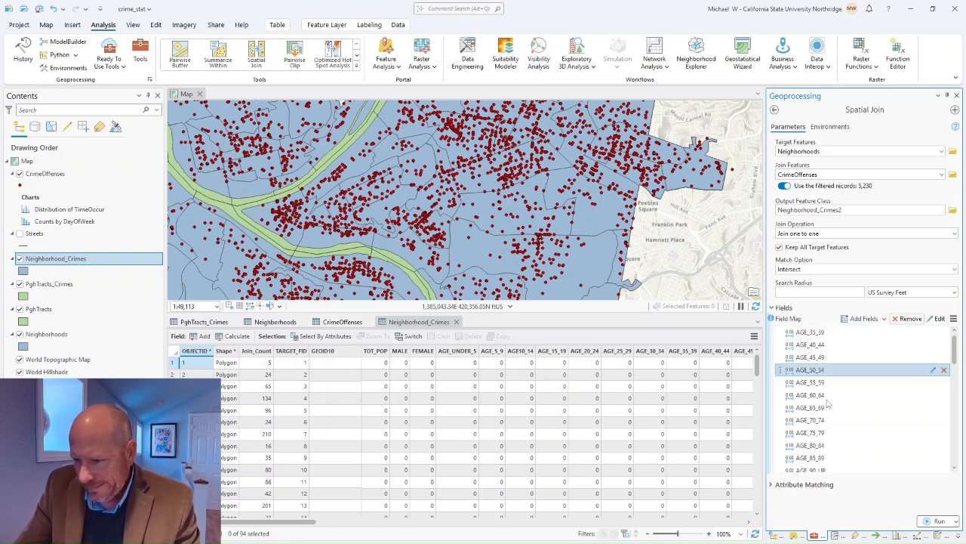
drag(313, 523, 721, 534)
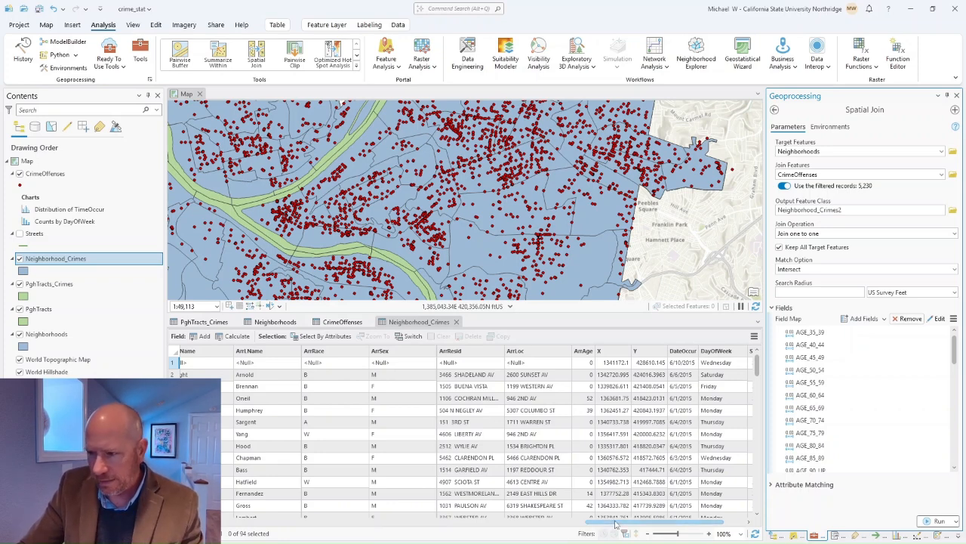
drag(615, 524, 203, 523)
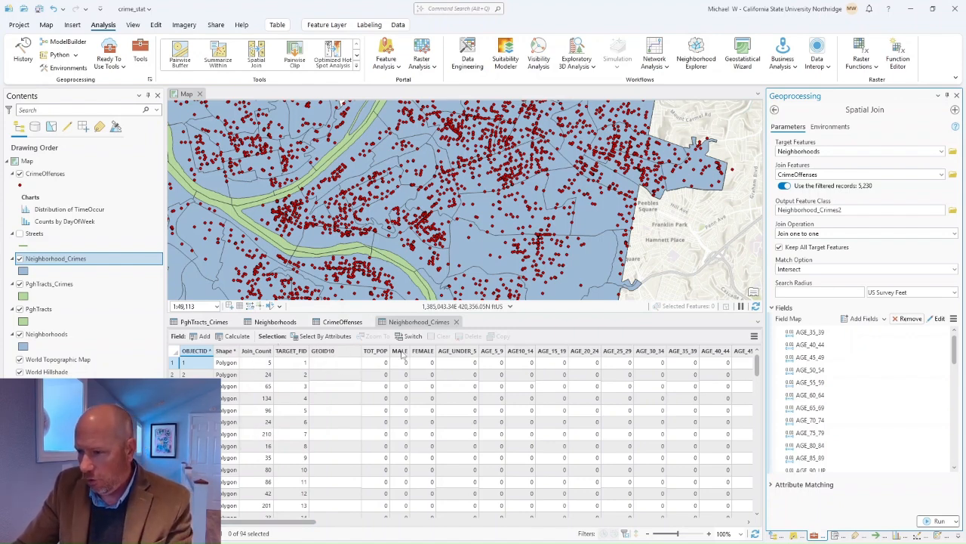
Step: Delete the fields GEOID10 through AGE_40_44 from the Neighborhood_Crimes table
click(349, 352)
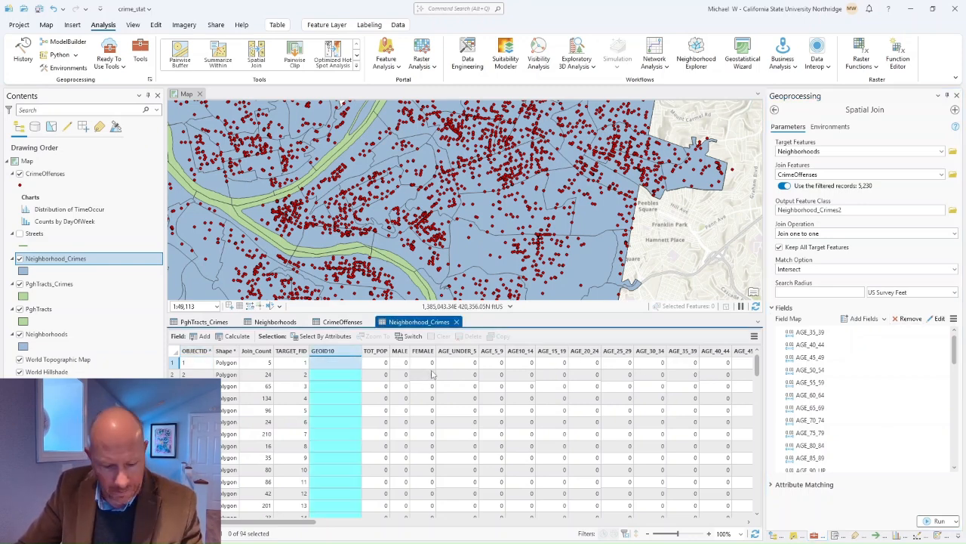
shift+click(717, 352)
right_click(717, 352)
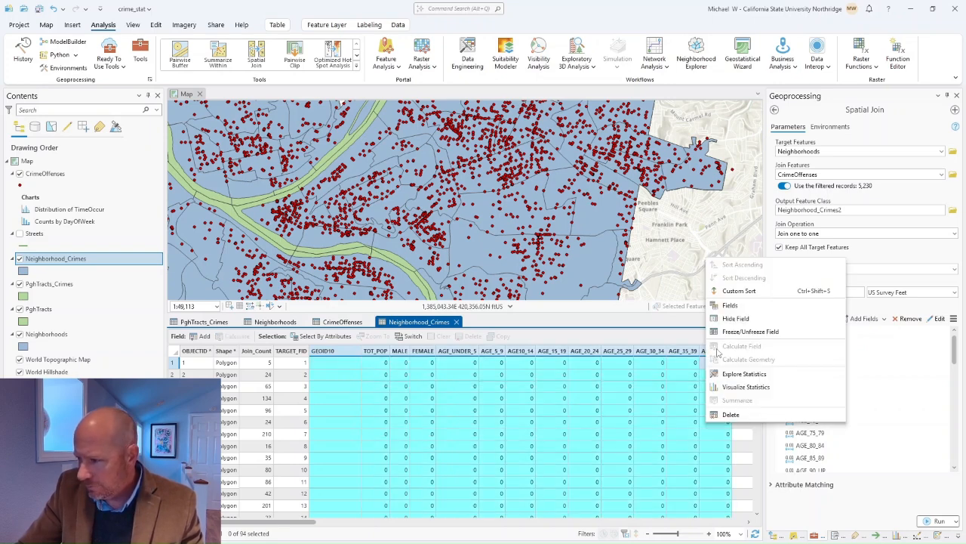
click(731, 414)
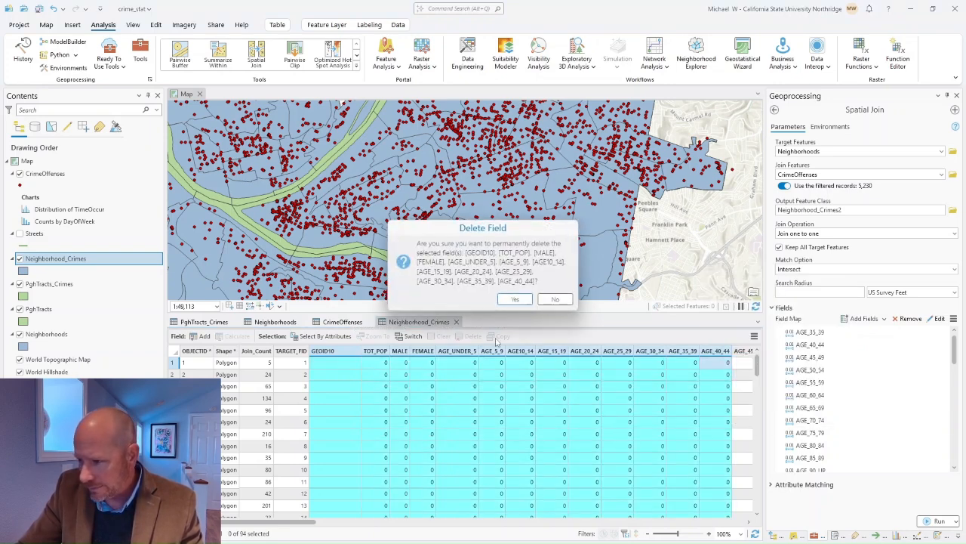
click(514, 299)
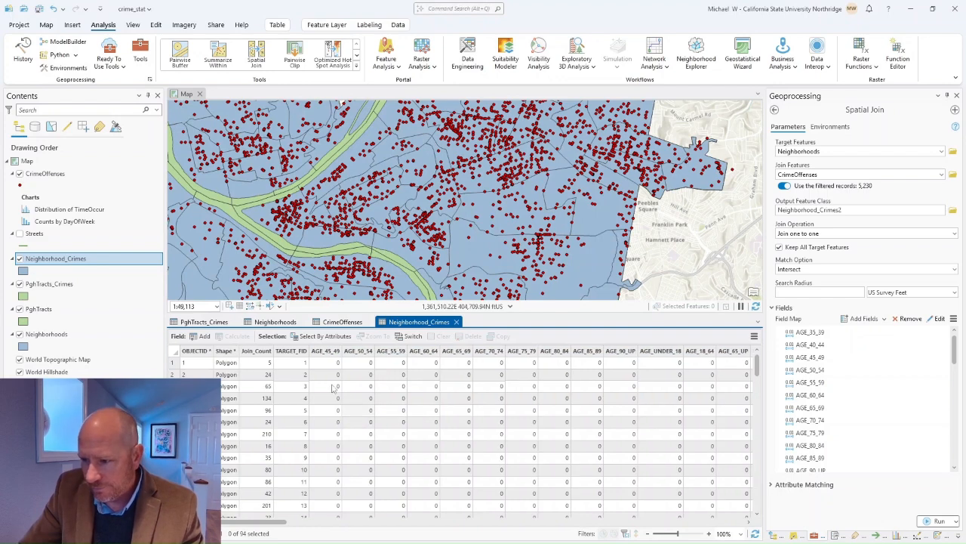
Step: Delete the remaining demographic fields AGE_45_49 through RENTER_OCC
click(317, 352)
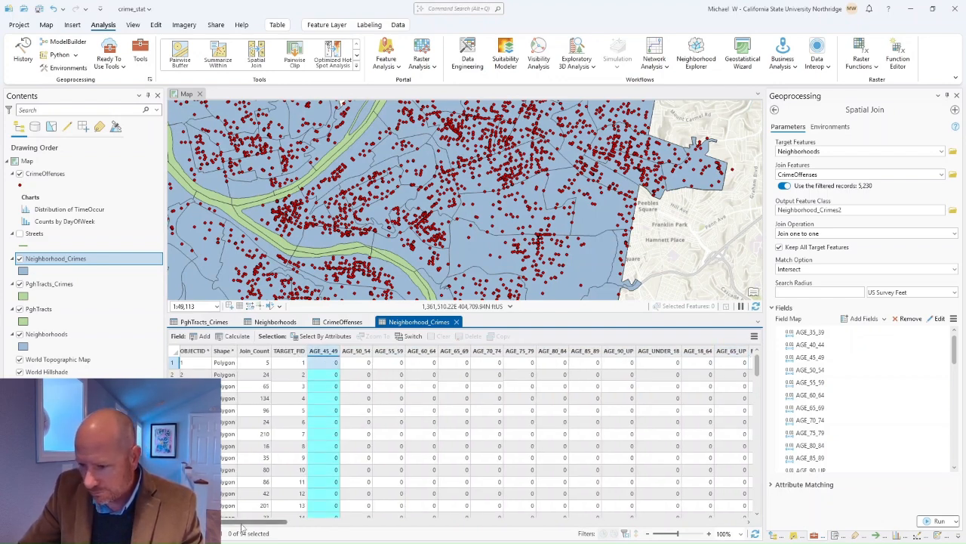
drag(257, 522, 415, 534)
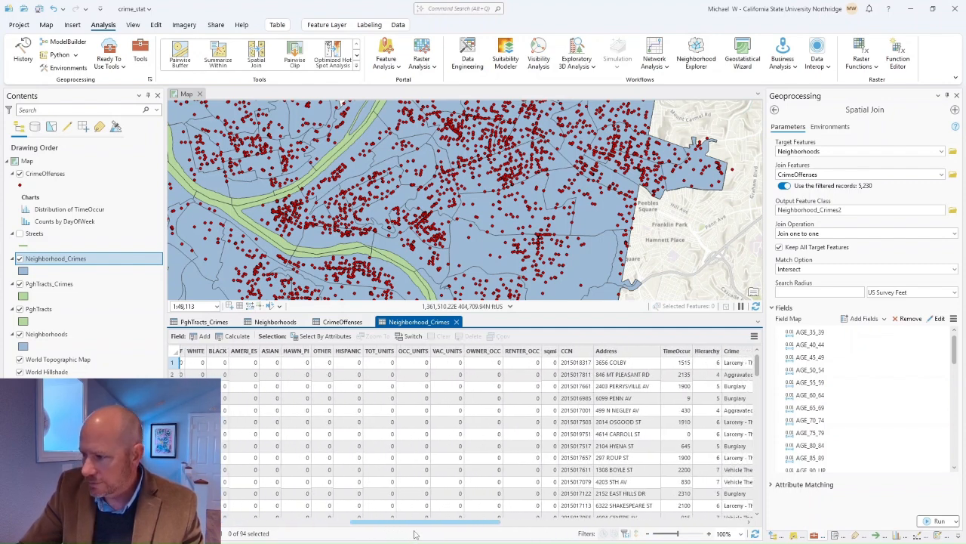
shift+click(529, 352)
right_click(529, 352)
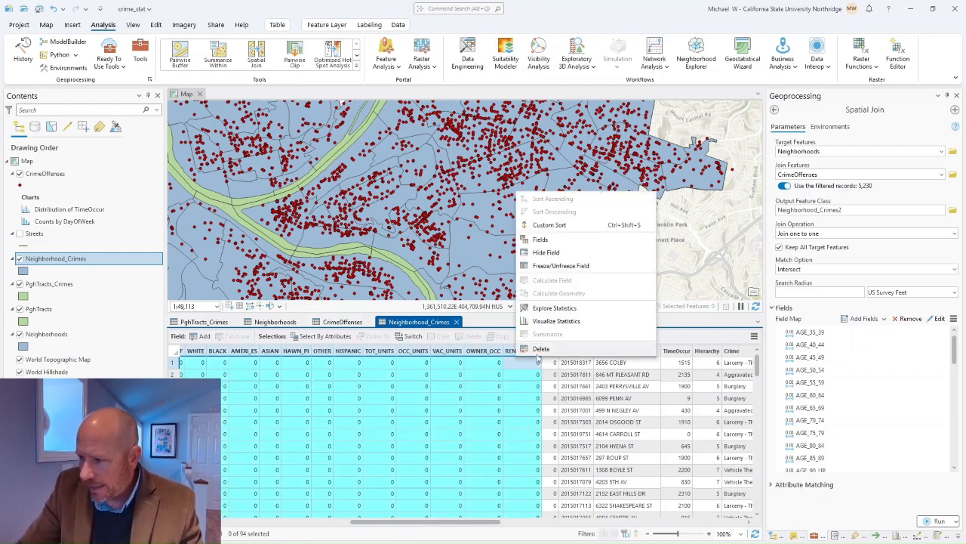
click(540, 349)
key(Return)
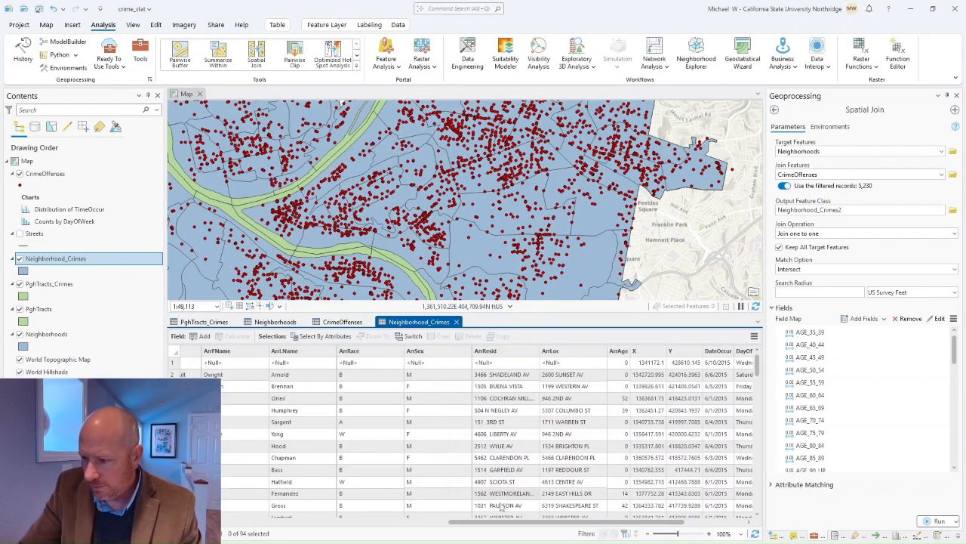
drag(456, 521, 510, 525)
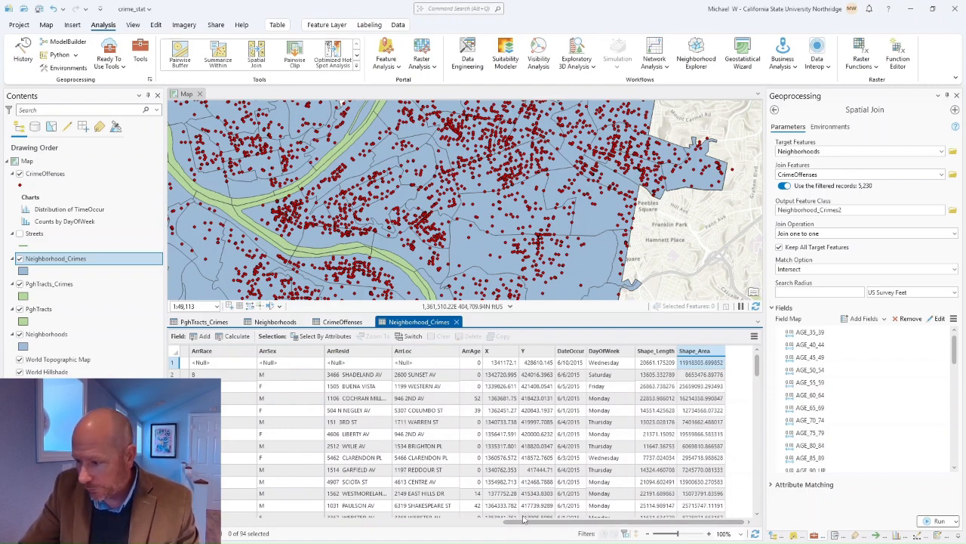
drag(524, 523, 238, 506)
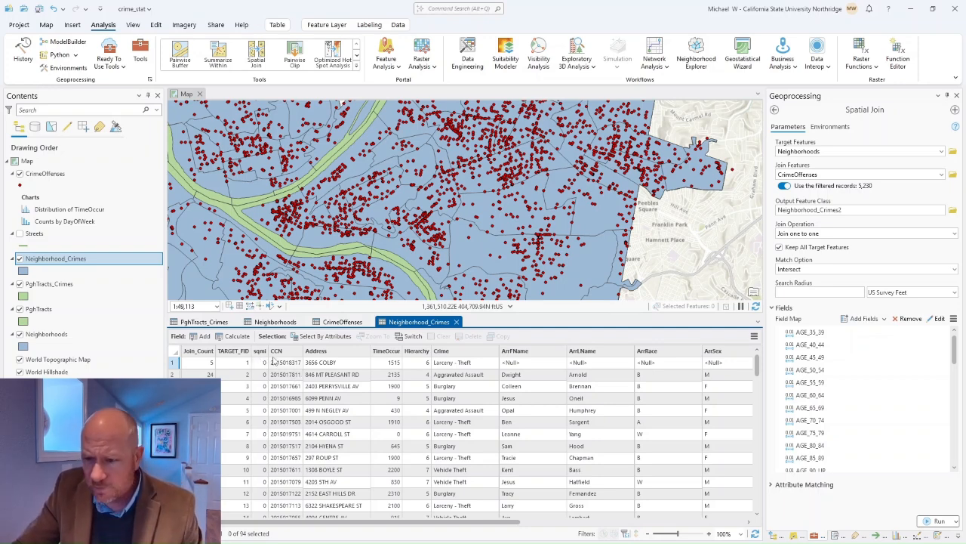
Step: Calculate sqmi as Area in Square Statute Miles, which crashes ArcGIS Pro
right_click(261, 353)
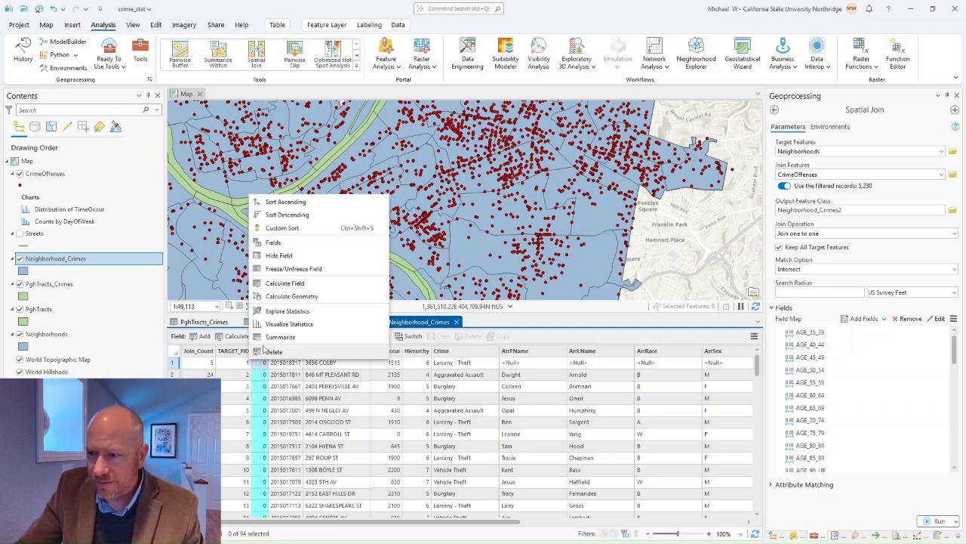
click(280, 298)
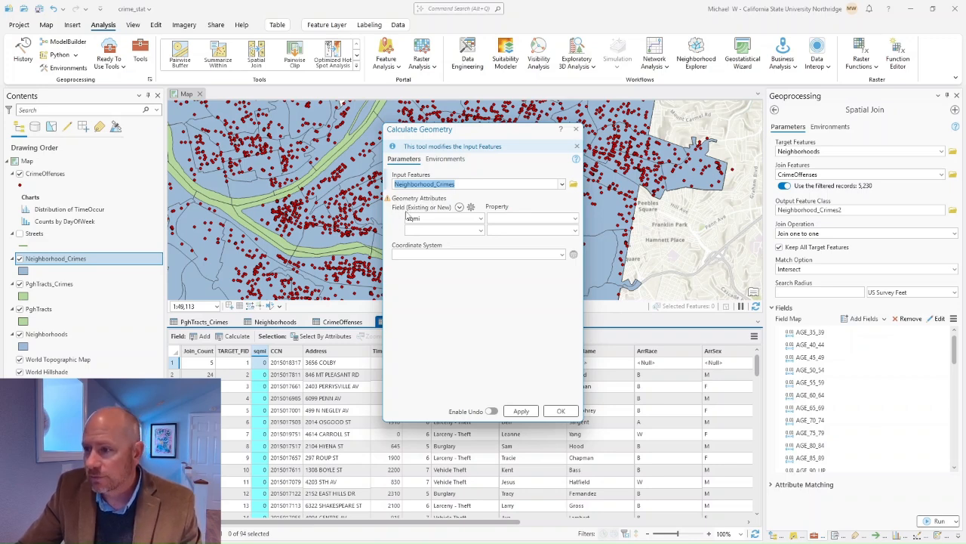
click(574, 219)
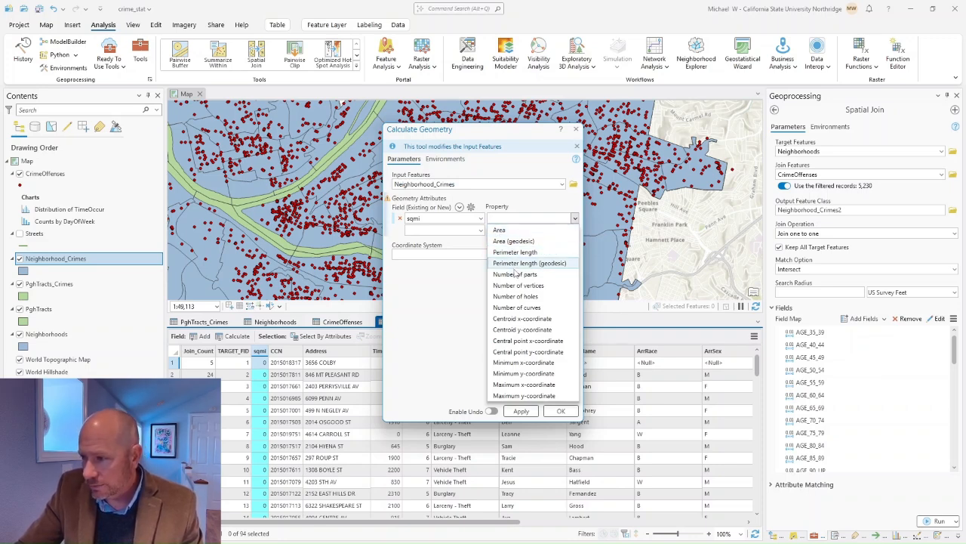
click(498, 230)
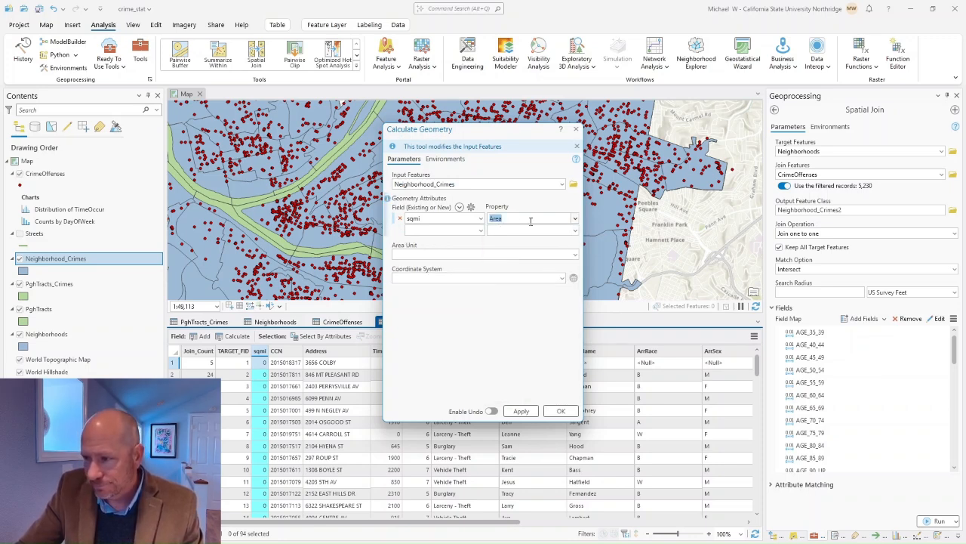
click(573, 255)
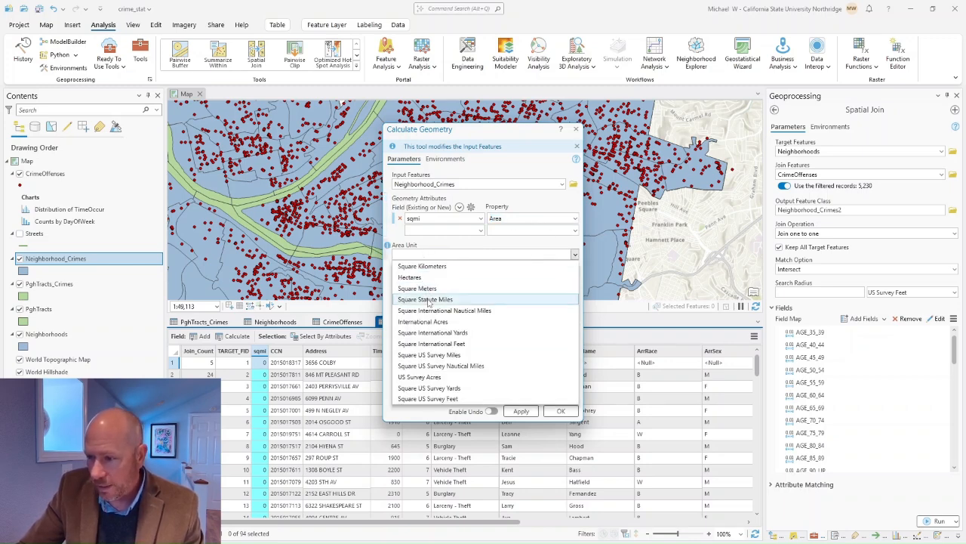
click(428, 299)
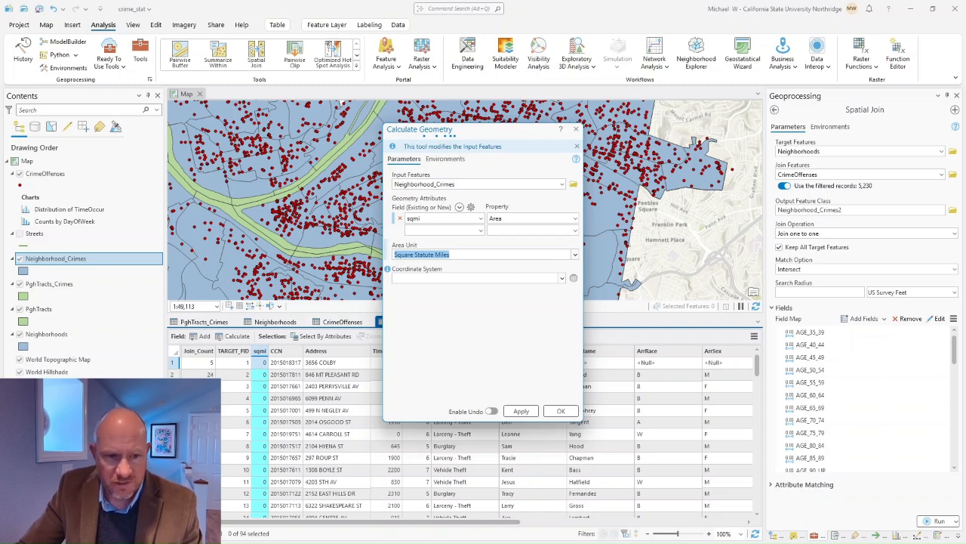
key(Return)
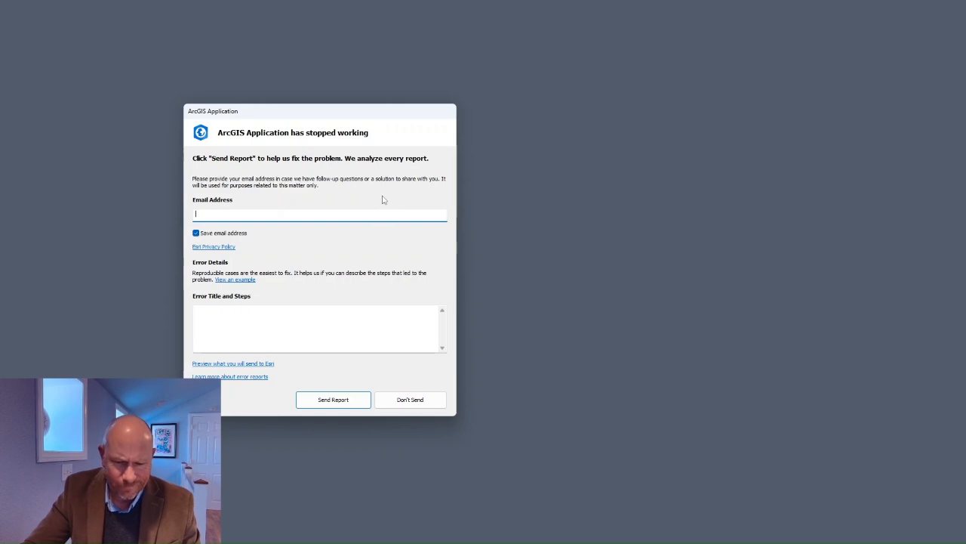
Step: Dismiss the crash report without sending, reopen crime_stat and recover its work from the backup
click(421, 401)
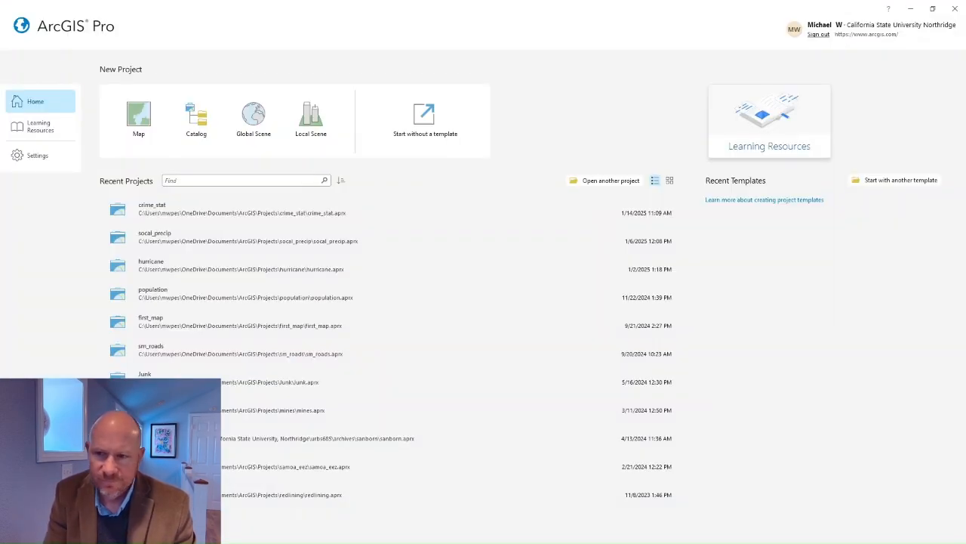
click(184, 213)
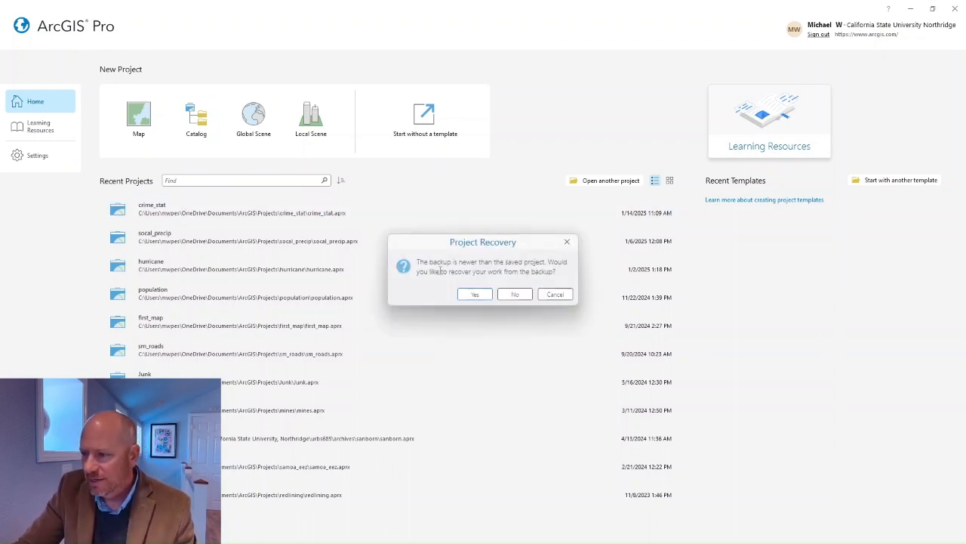
click(475, 294)
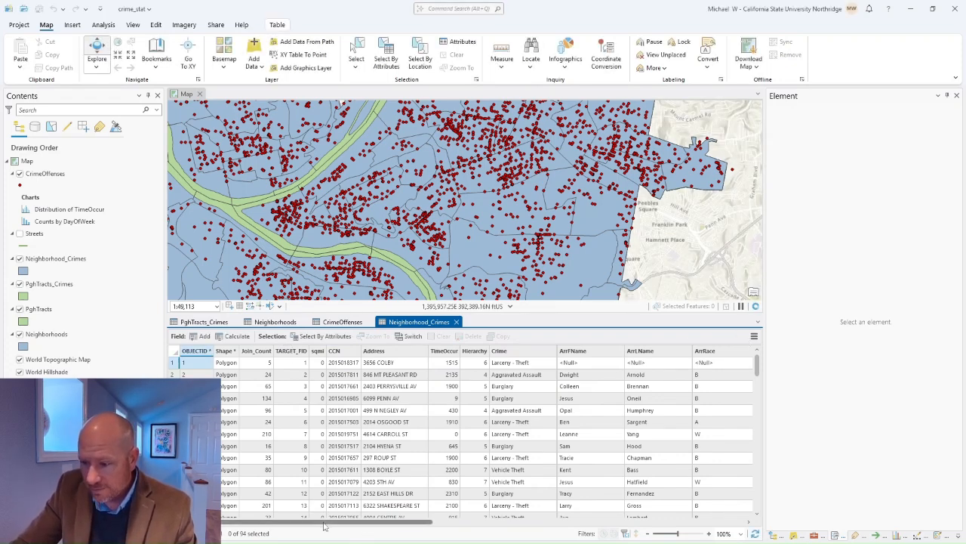
Step: Scroll the Neighborhood_Crimes table to the sqmi column and open its context menu
drag(327, 523, 260, 521)
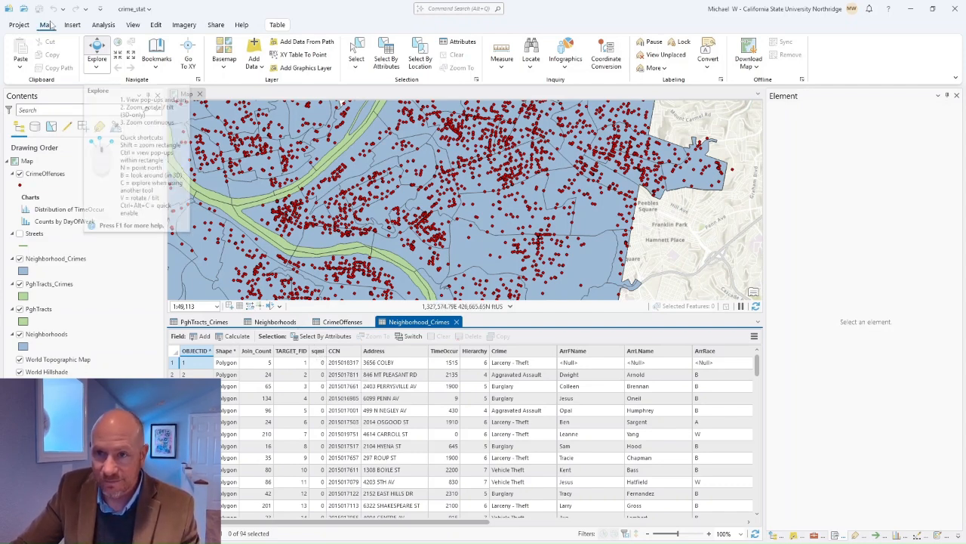
right_click(320, 352)
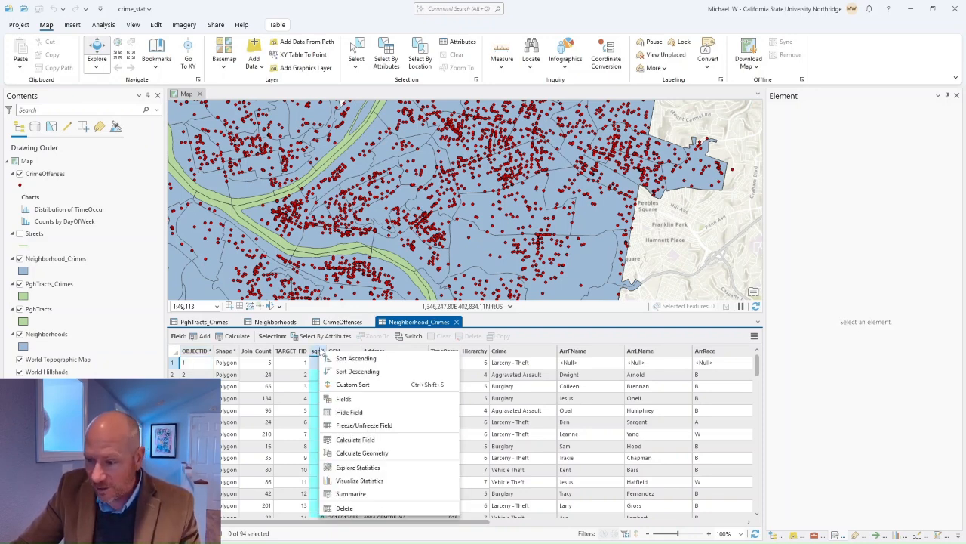
Step: Calculate sqmi as Area in Square Statute Miles using PghTracts' coordinate system, then save the project
click(360, 453)
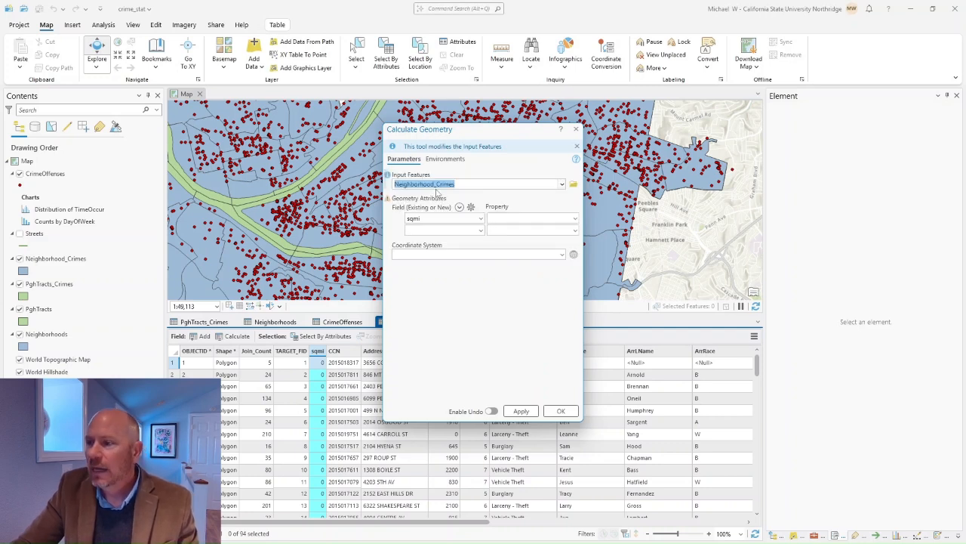
click(576, 219)
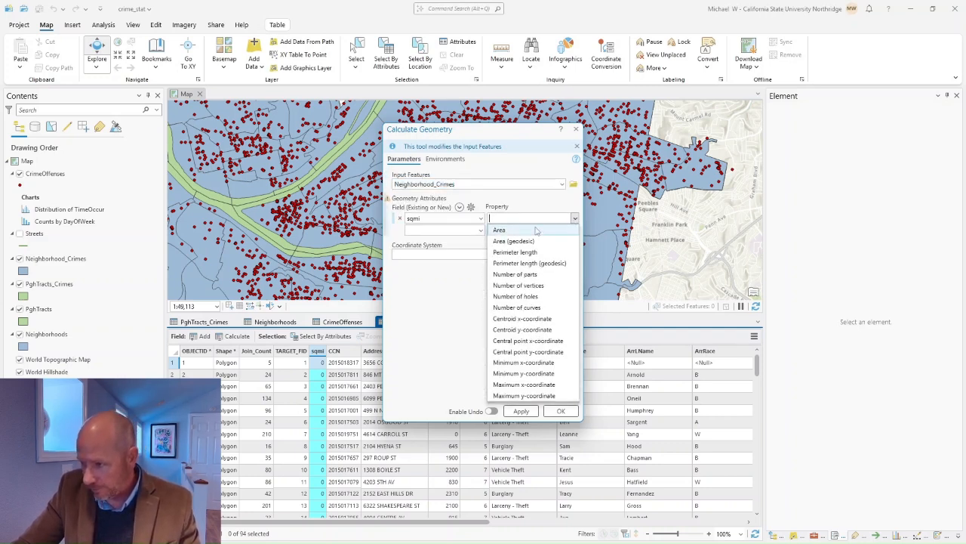
click(503, 226)
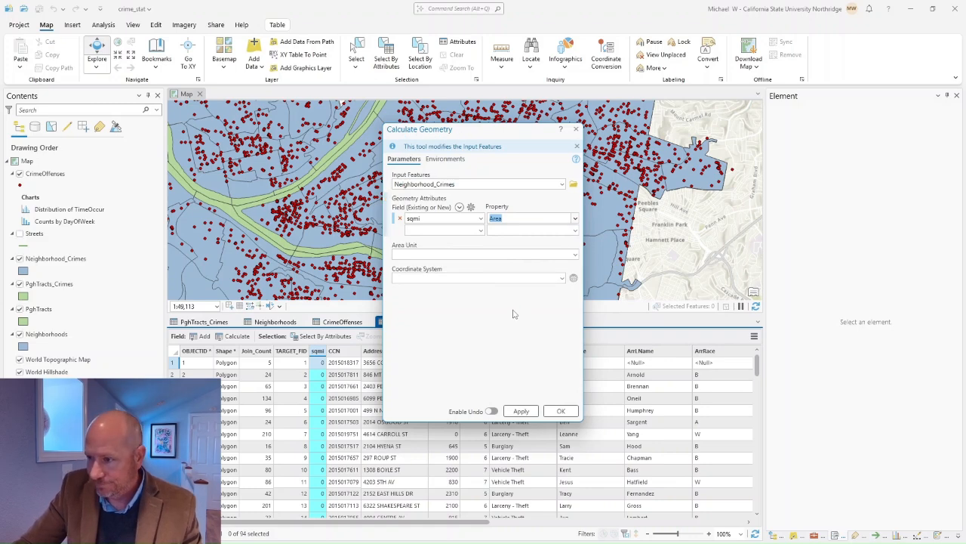
click(576, 254)
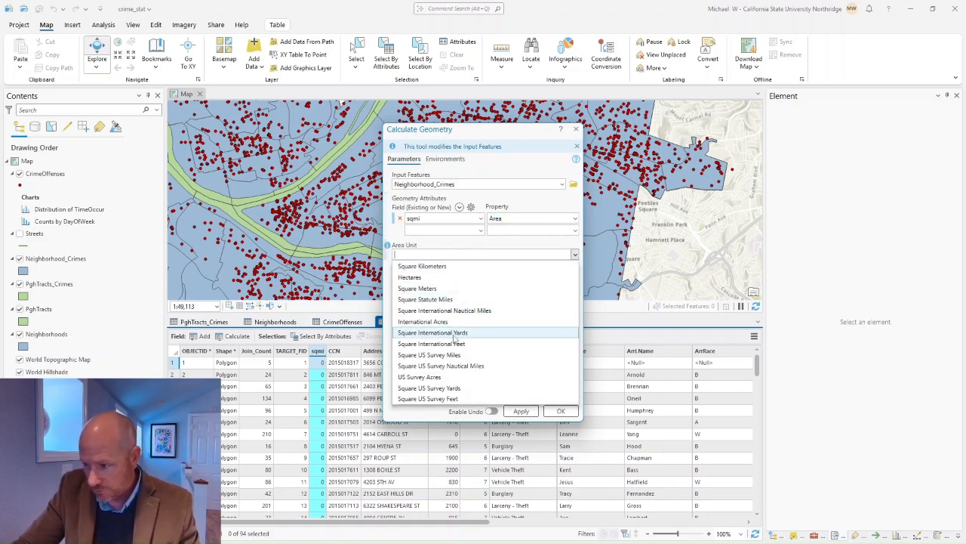
click(448, 300)
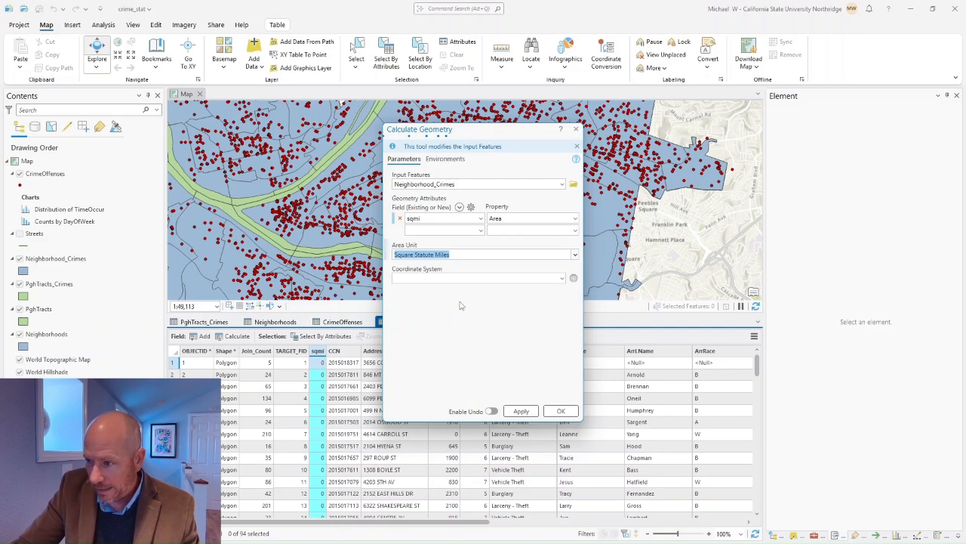
click(561, 278)
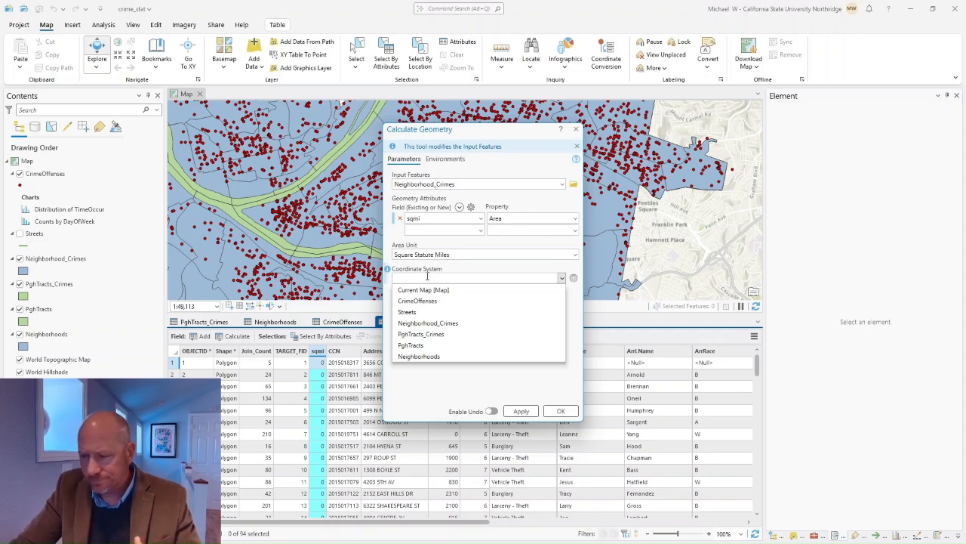
click(425, 346)
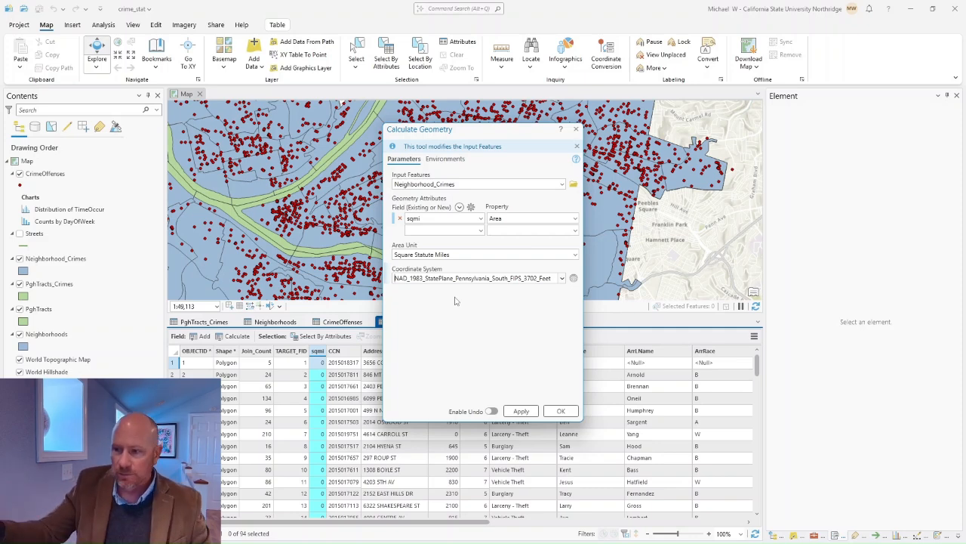
click(525, 412)
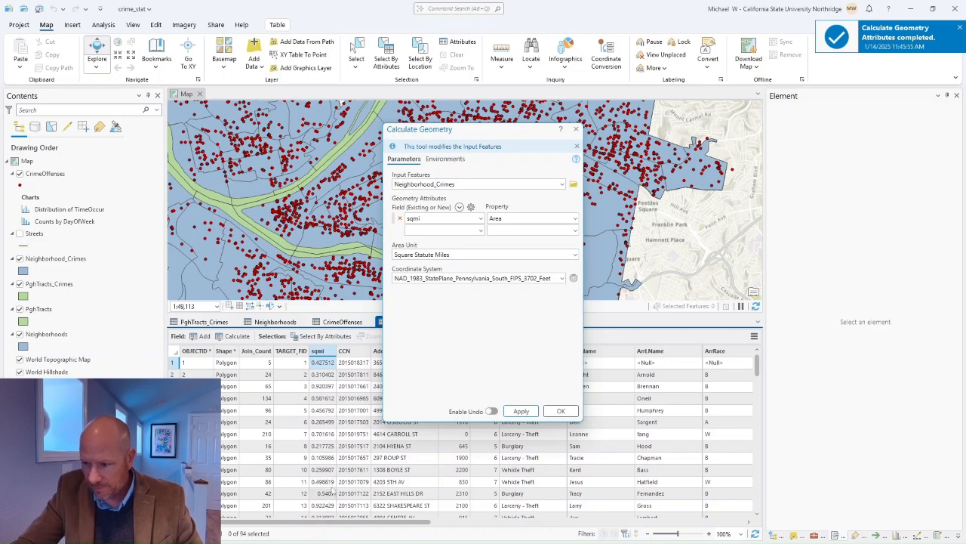
click(561, 412)
click(39, 8)
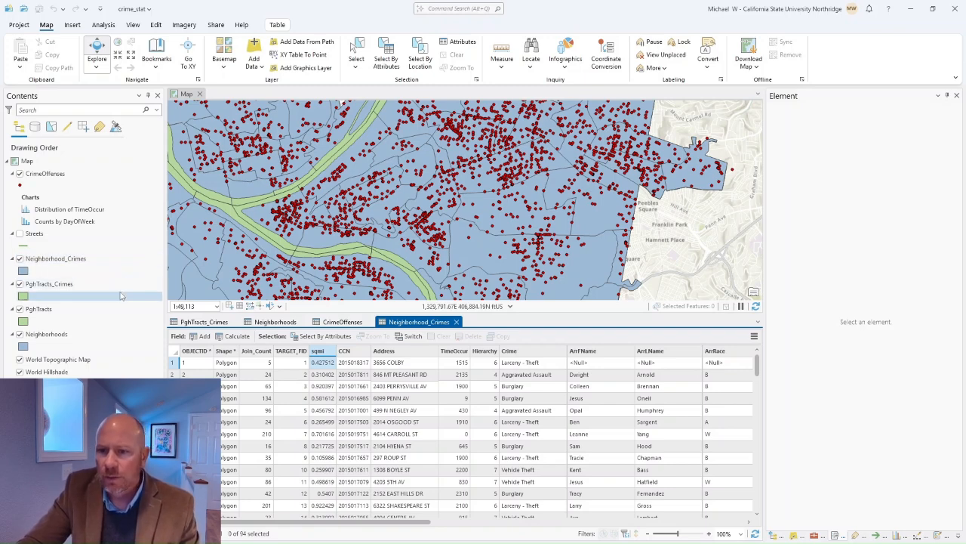
Step: Open the Symbology settings of the Neighborhood_Crimes layer from the Contents pane
click(54, 260)
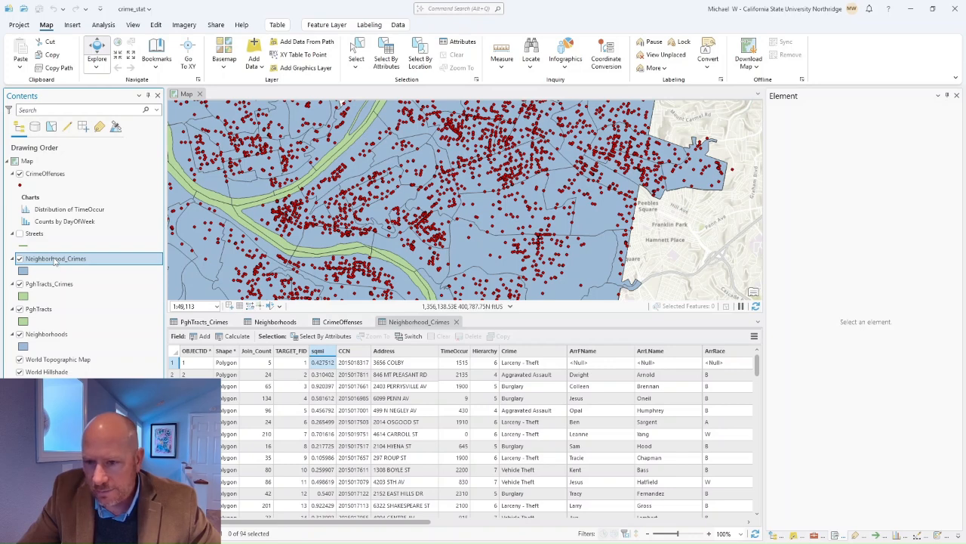
right_click(54, 261)
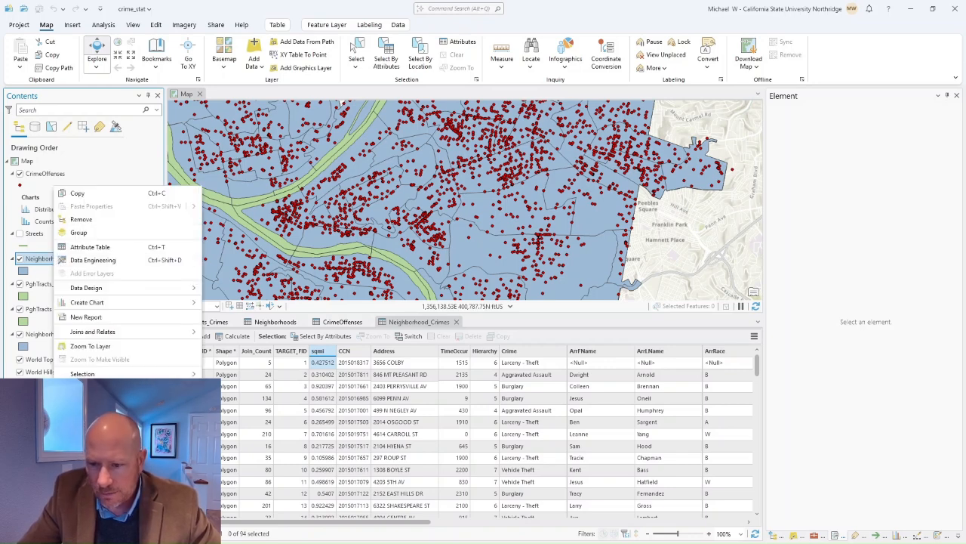
click(86, 428)
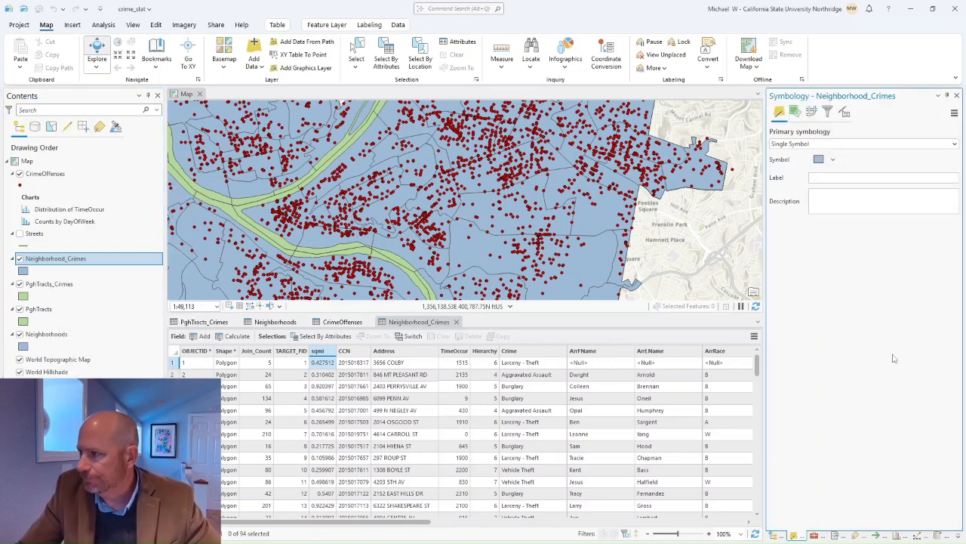
Step: Symbolize Neighborhood_Crimes with Graduated Colors, trying blue, red and yellow ramps before settling on pink-to-magenta
click(955, 144)
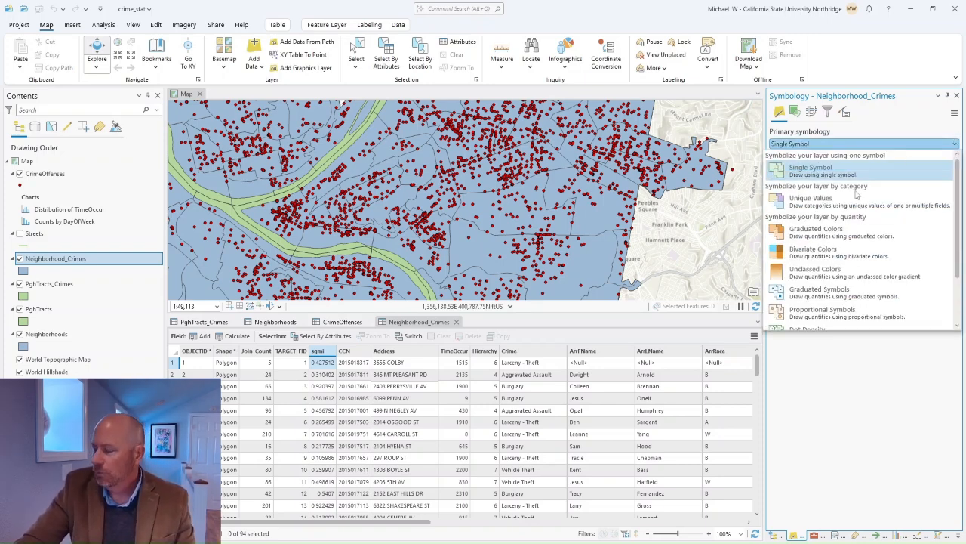
click(804, 232)
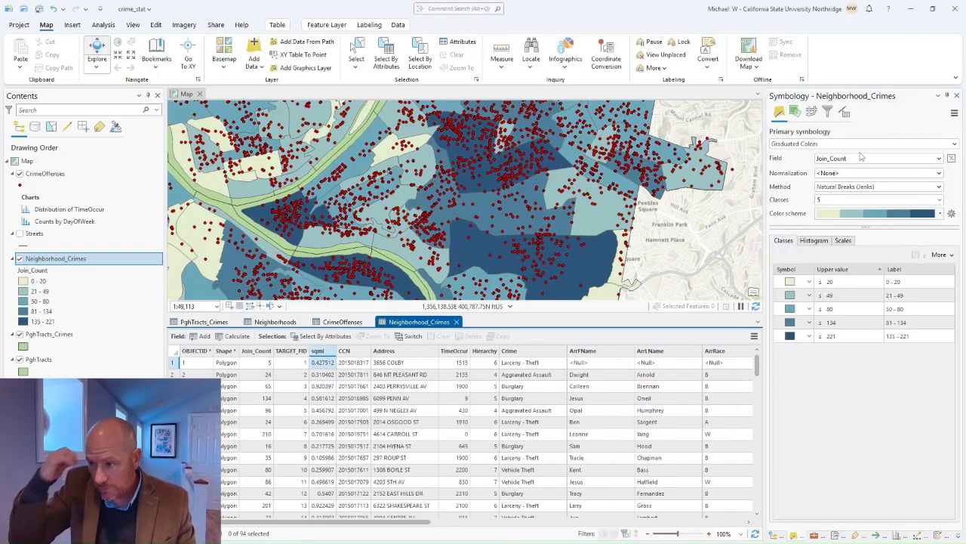
click(939, 213)
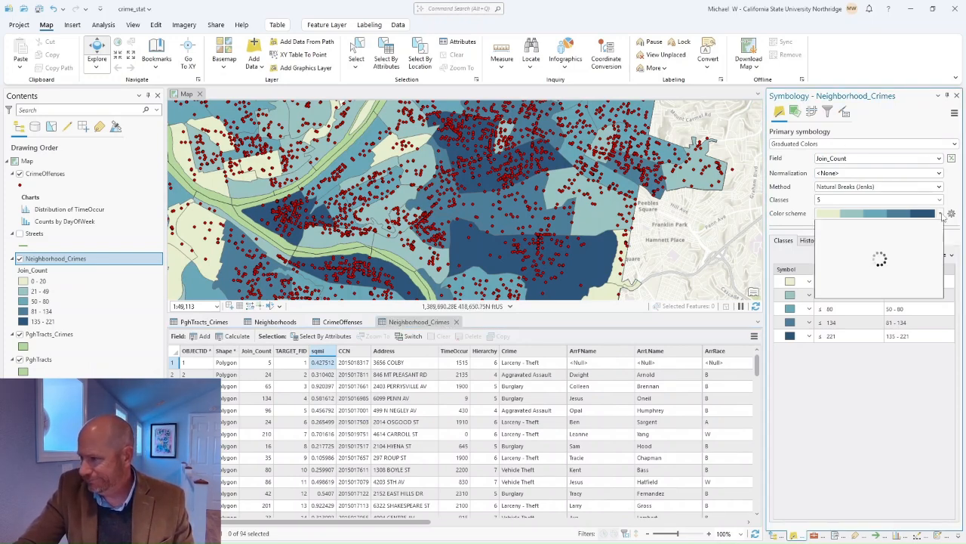
click(911, 251)
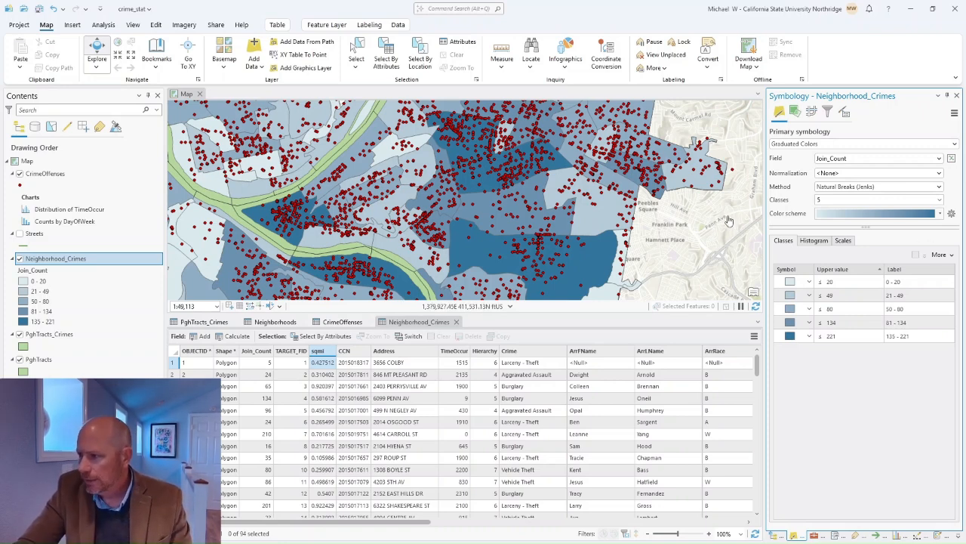
click(940, 215)
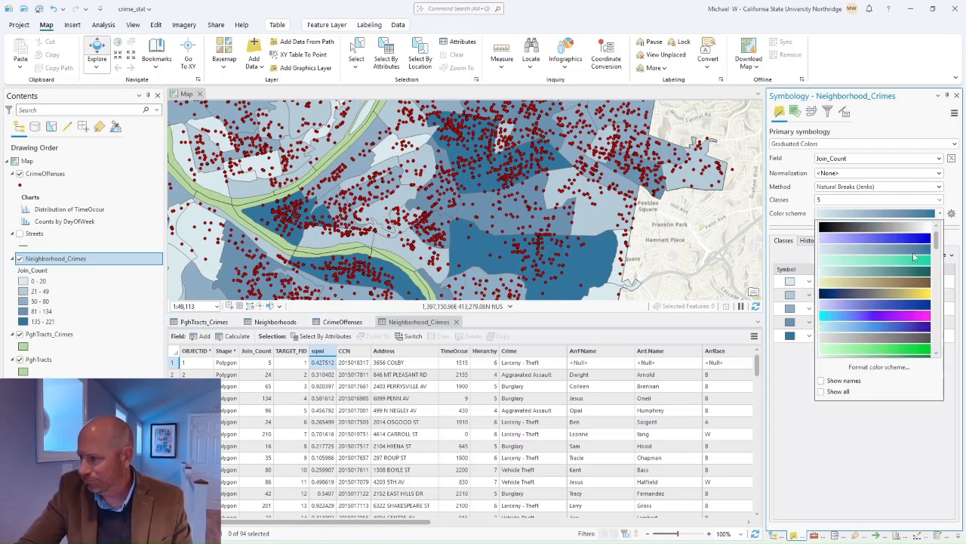
scroll(891, 322, down, 3)
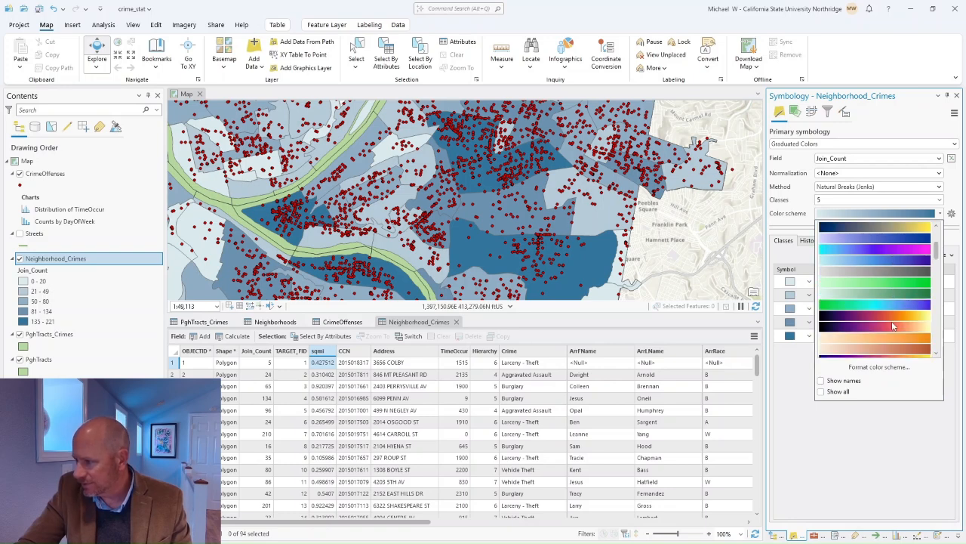
scroll(891, 323, down, 4)
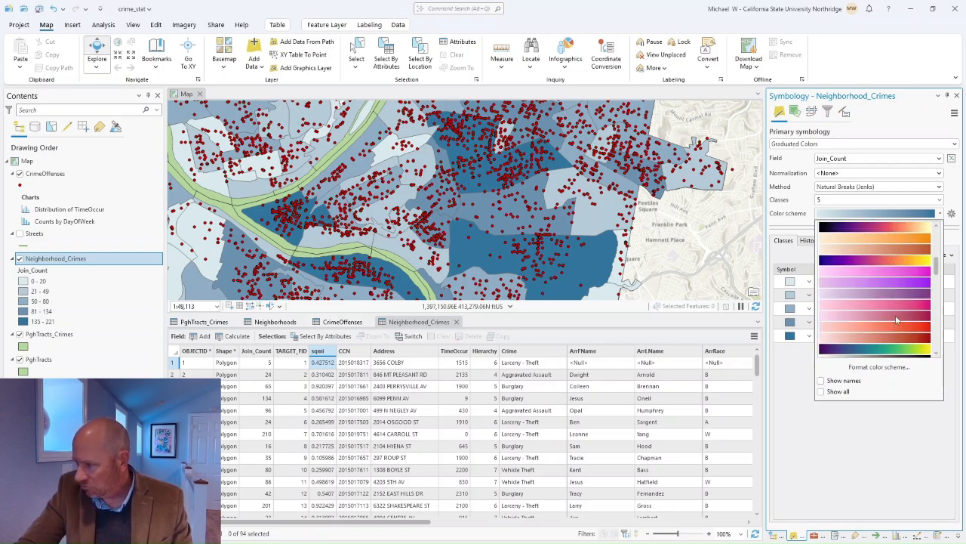
click(903, 317)
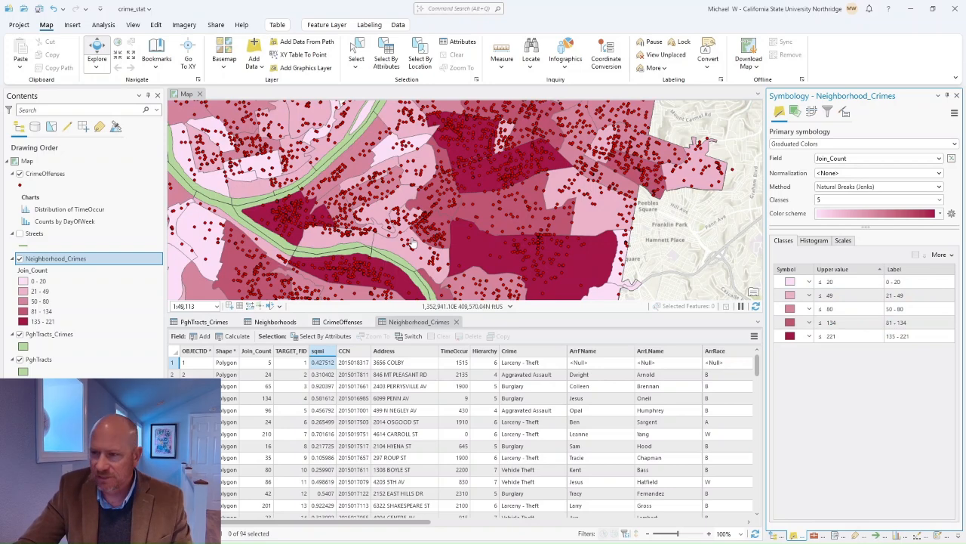
click(939, 214)
scroll(898, 296, down, 2)
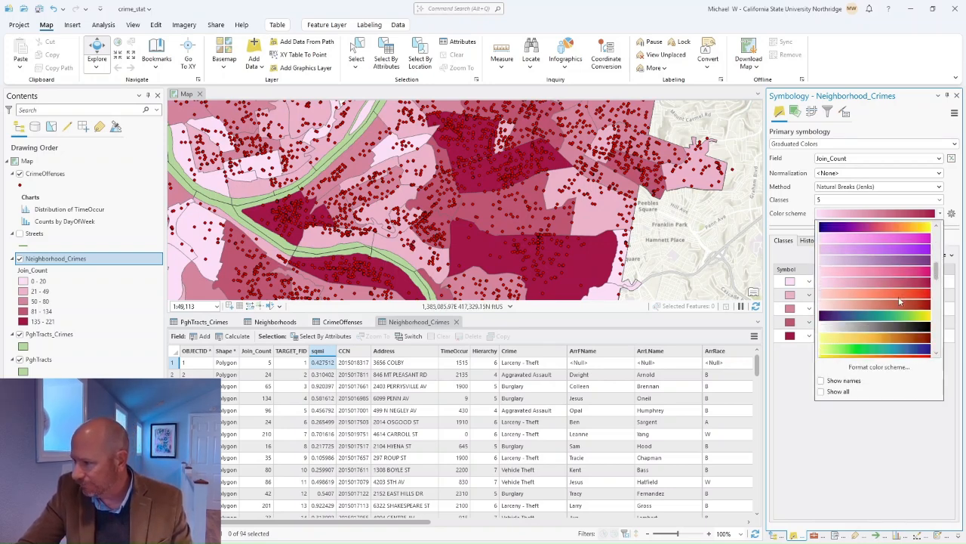
click(899, 294)
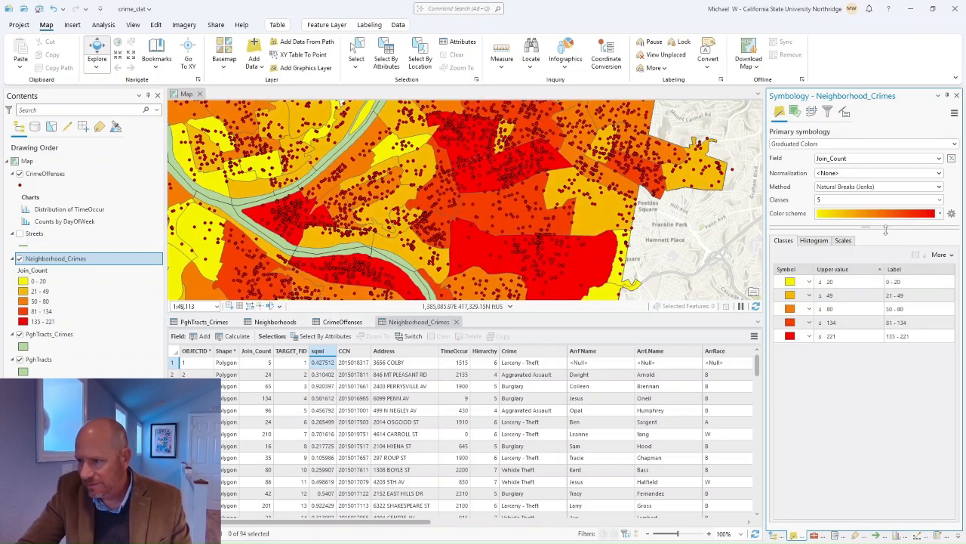
click(940, 214)
scroll(906, 298, down, 3)
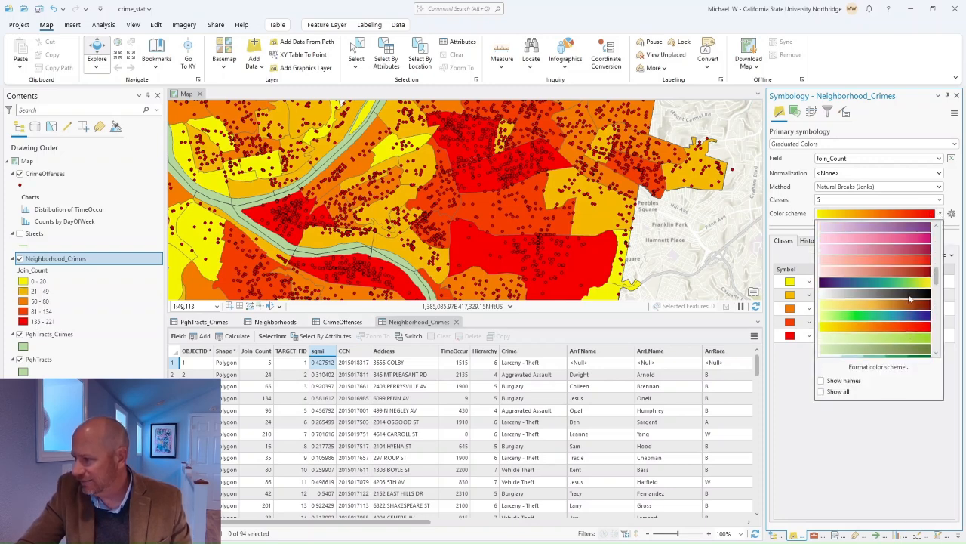
click(908, 273)
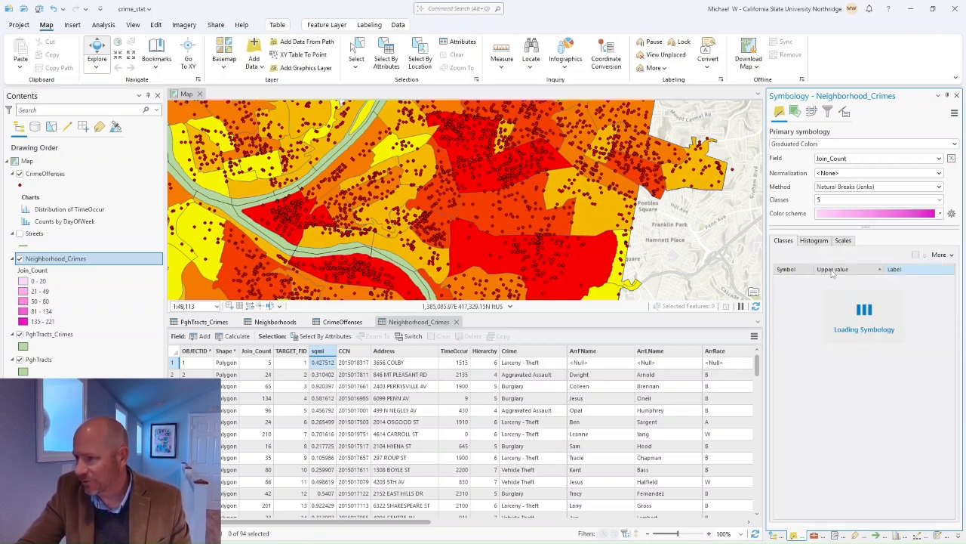
scroll(264, 240, down, 4)
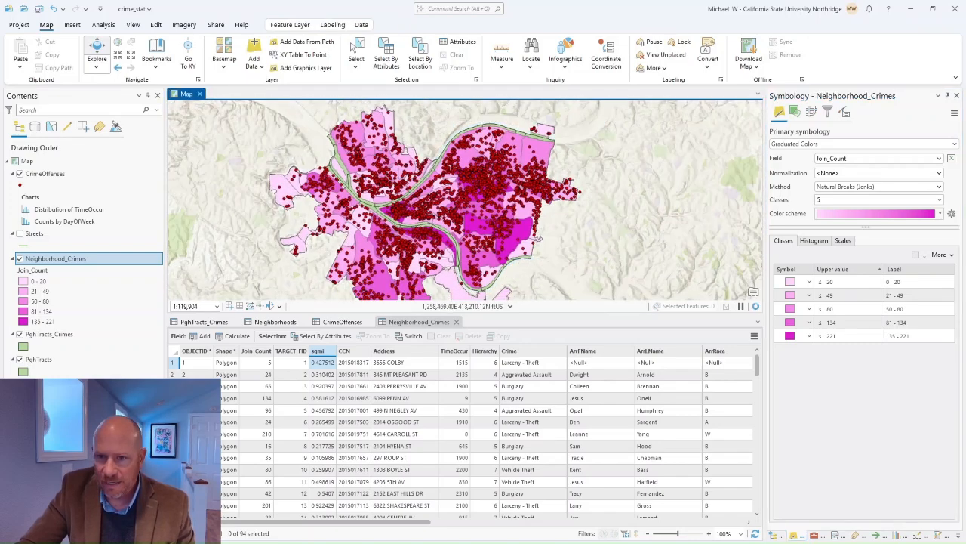
Step: Hide the crime offense points, close all attribute tables and save the project
click(21, 174)
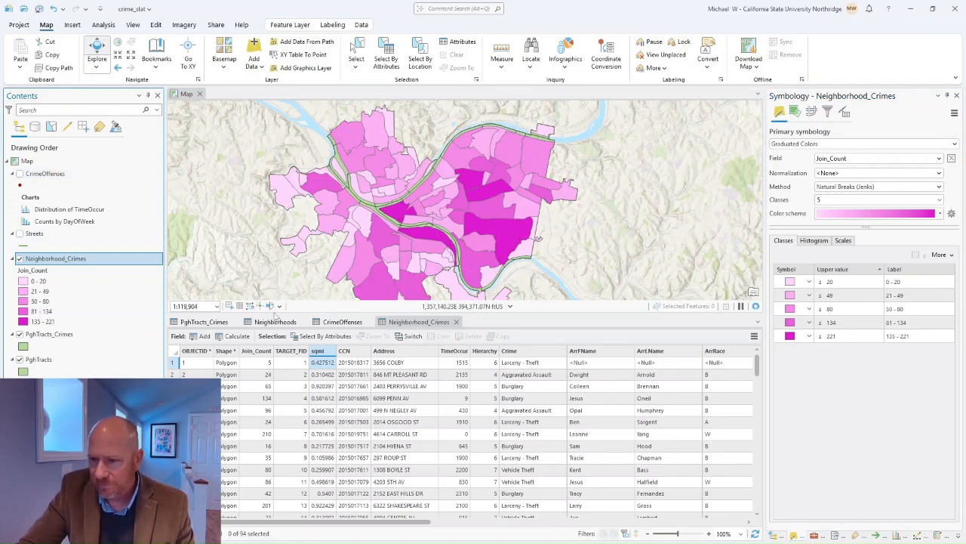
click(456, 321)
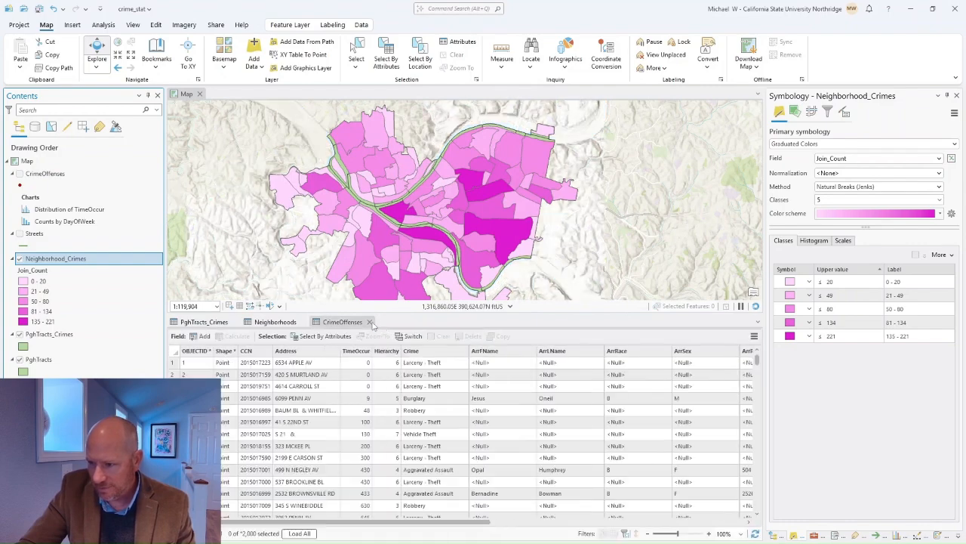
click(369, 322)
click(305, 322)
click(235, 322)
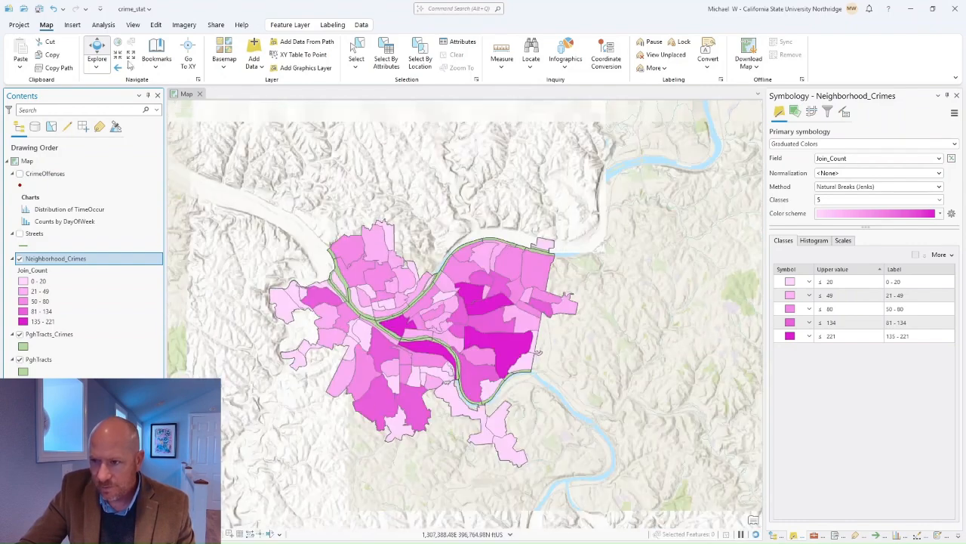
click(40, 9)
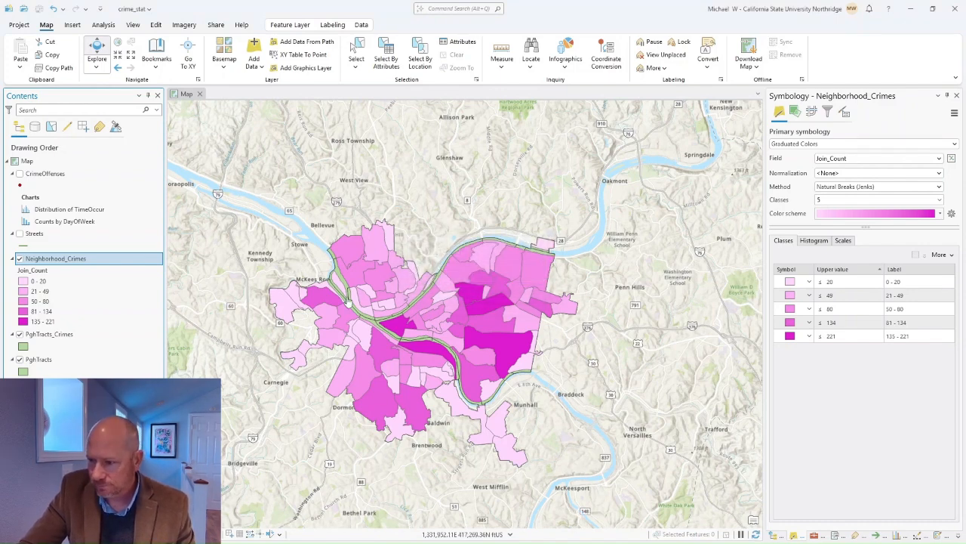
drag(283, 257, 320, 237)
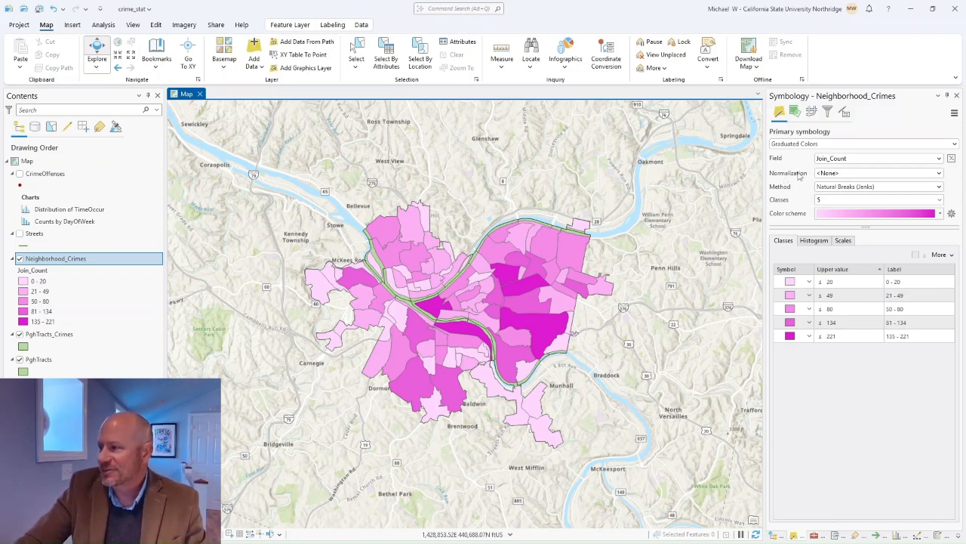
Step: Normalize the neighborhood crime counts by sqmi, comparing against no normalization, then select PghTracts_Crimes
click(940, 175)
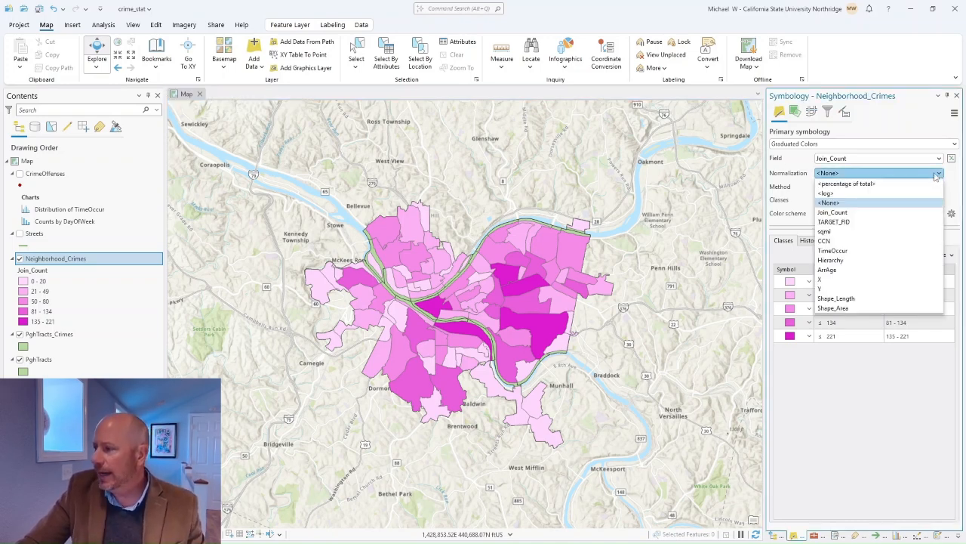
click(835, 232)
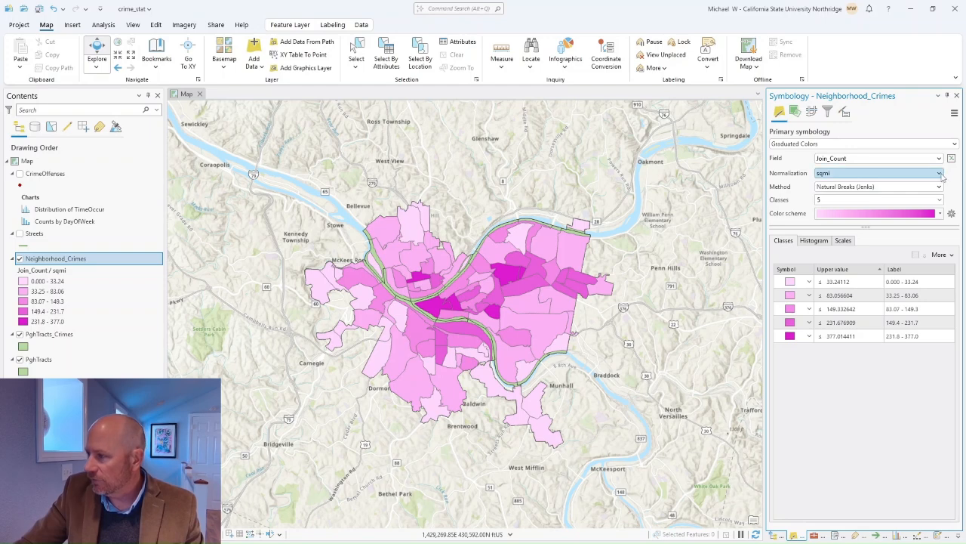
click(887, 172)
click(891, 203)
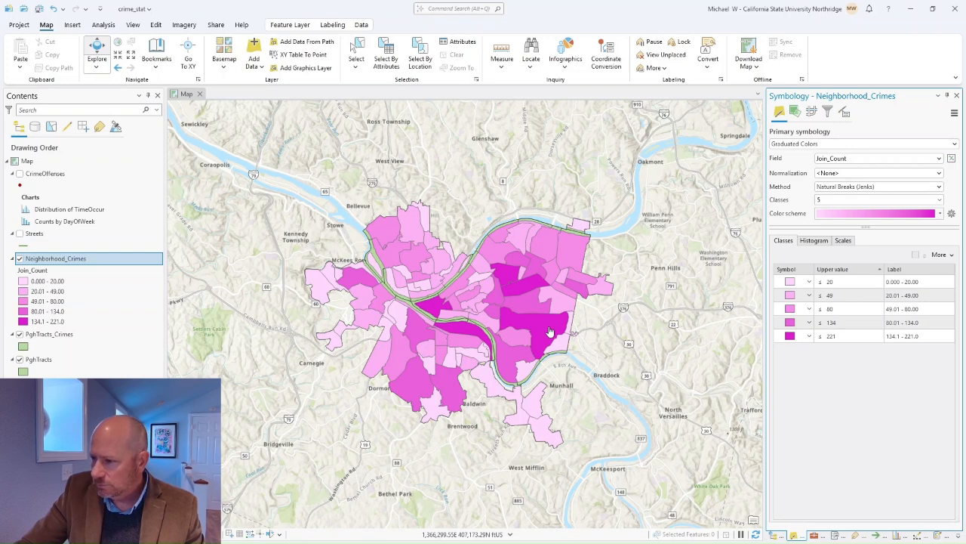
click(940, 172)
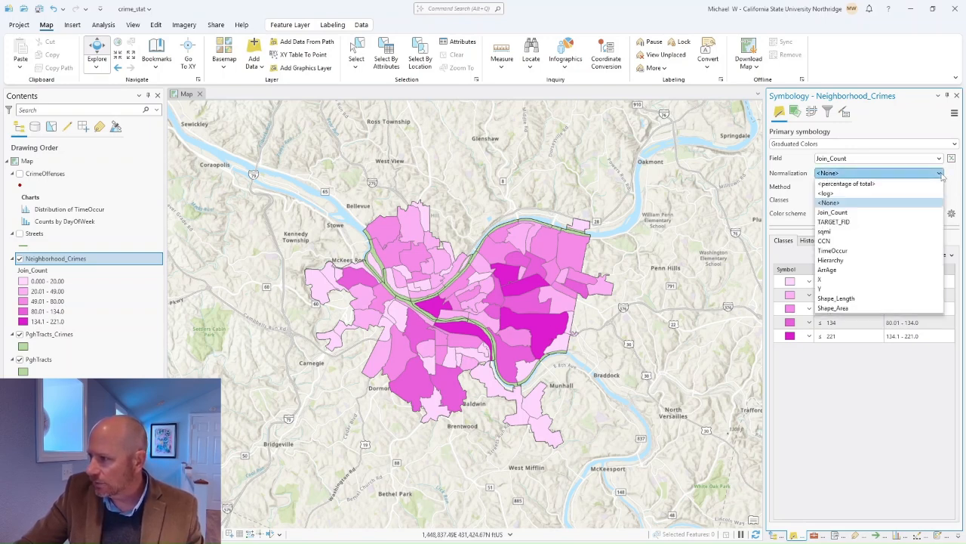
click(861, 231)
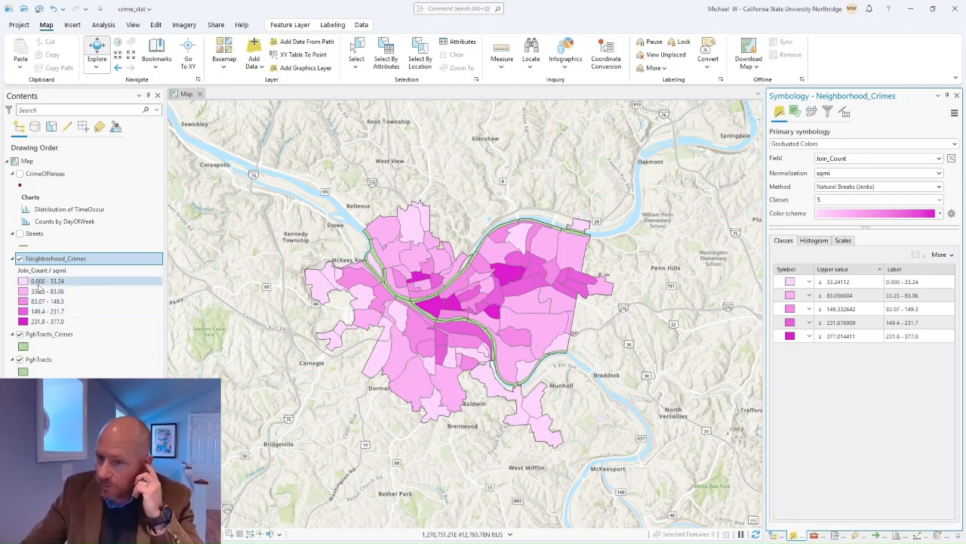
click(67, 337)
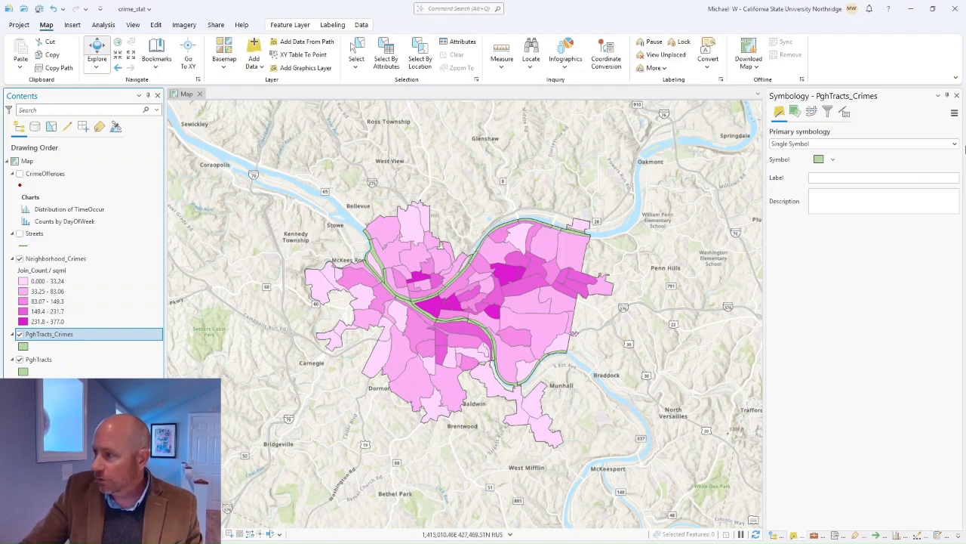
Step: Map PghTracts_Crimes by crime_rate with Graduated Colors in a blue ramp, and hide Neighborhood_Crimes
click(955, 145)
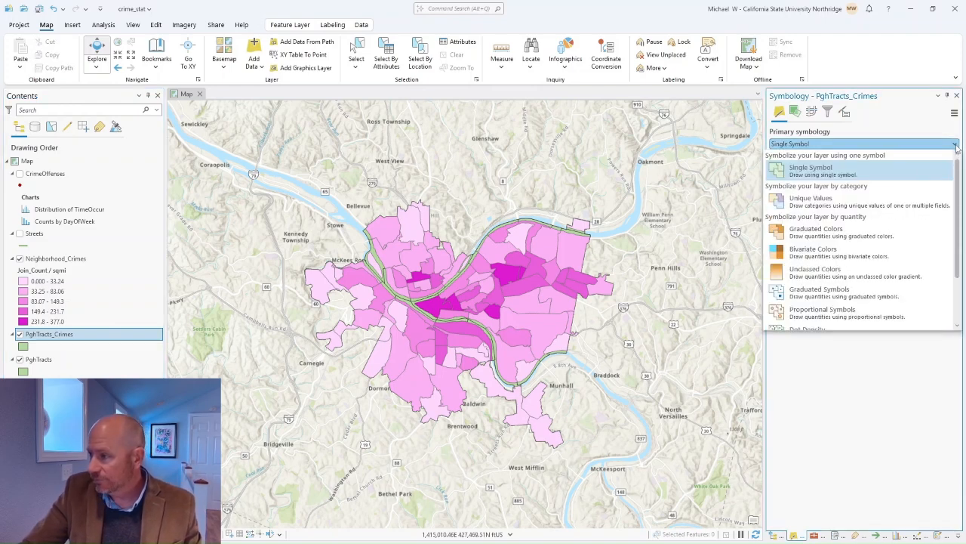
click(807, 231)
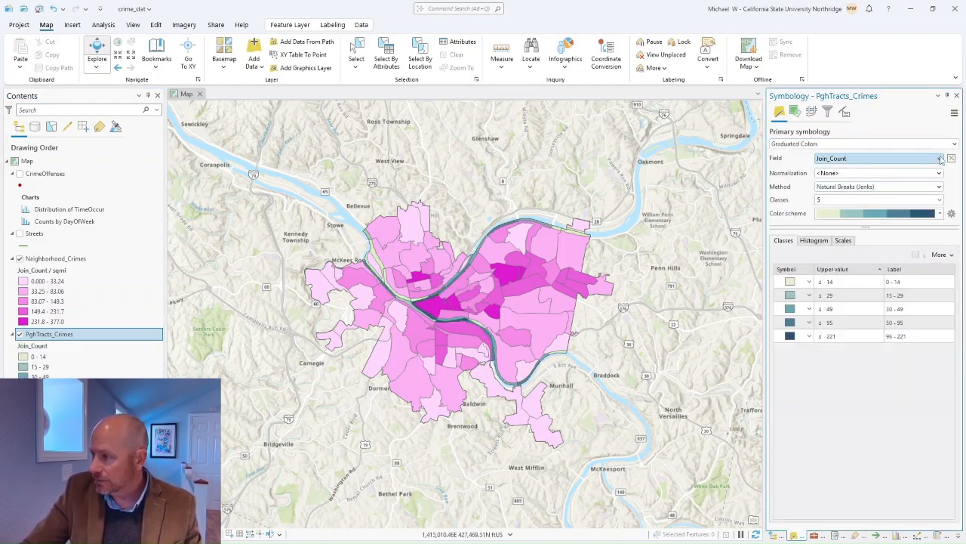
click(940, 159)
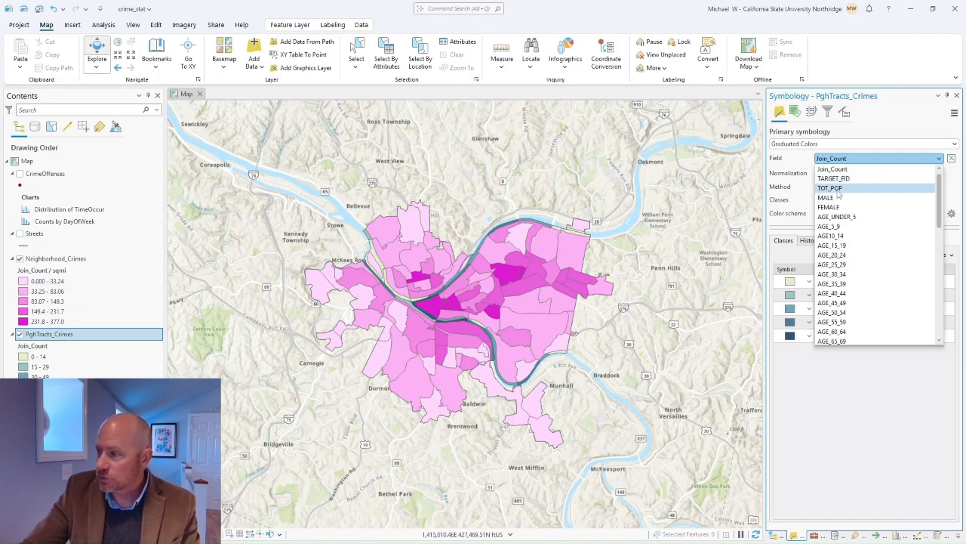
scroll(912, 279, down, 4)
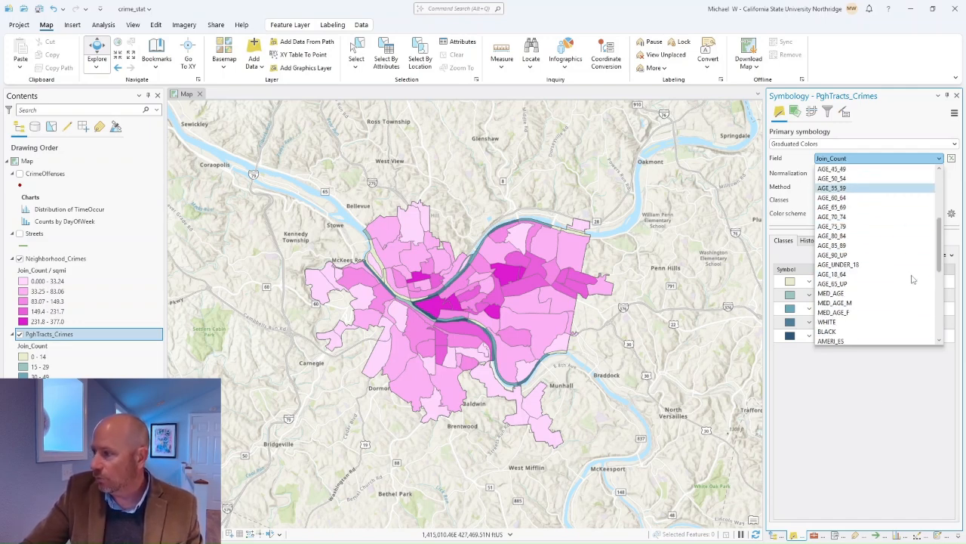
scroll(906, 265, down, 5)
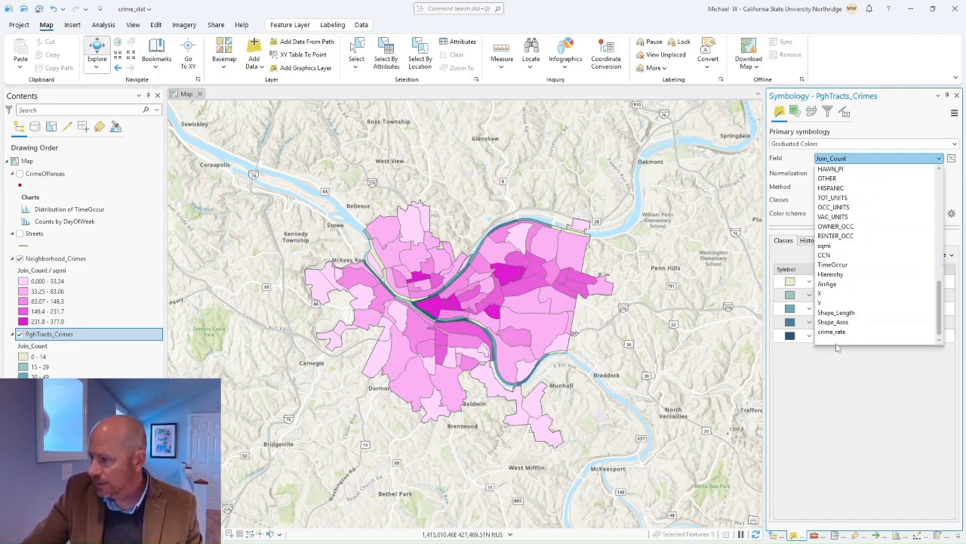
click(833, 332)
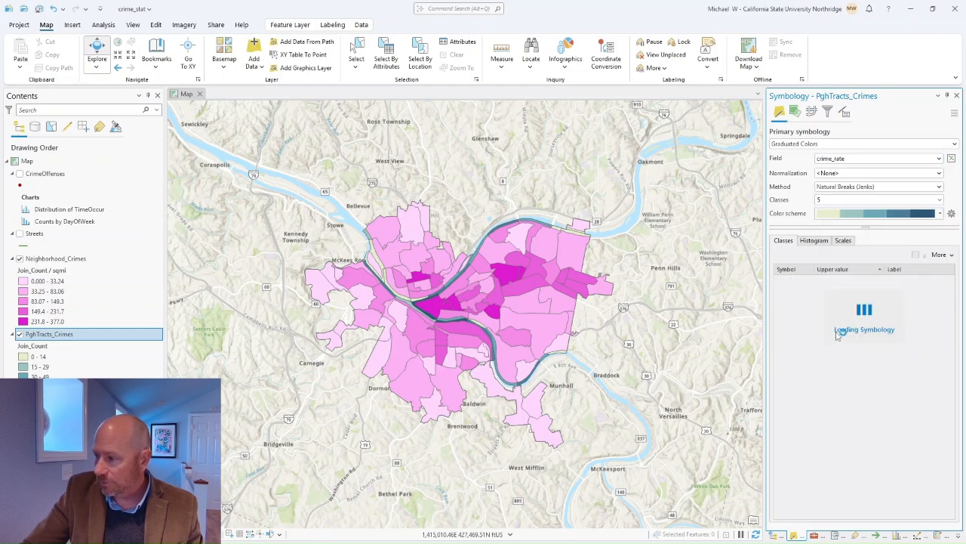
click(941, 215)
click(914, 240)
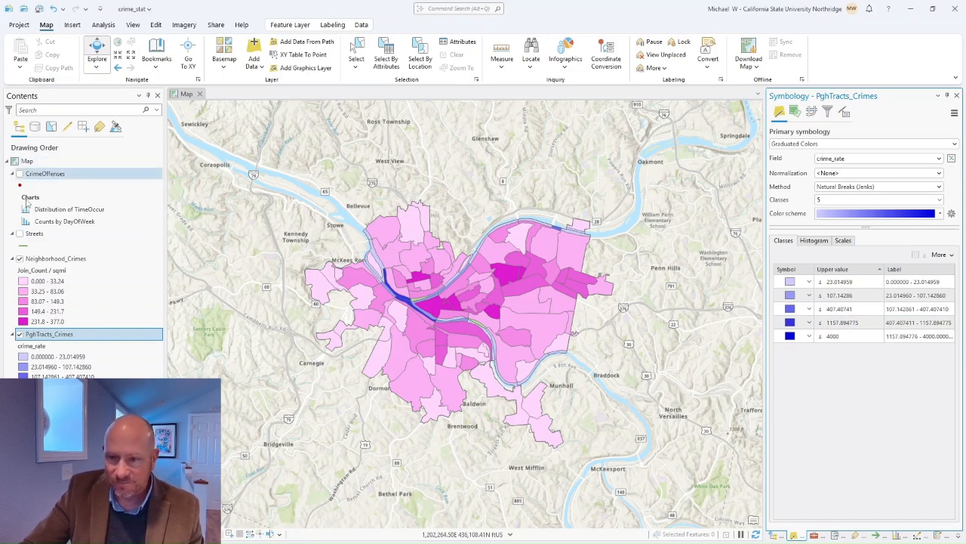
click(20, 258)
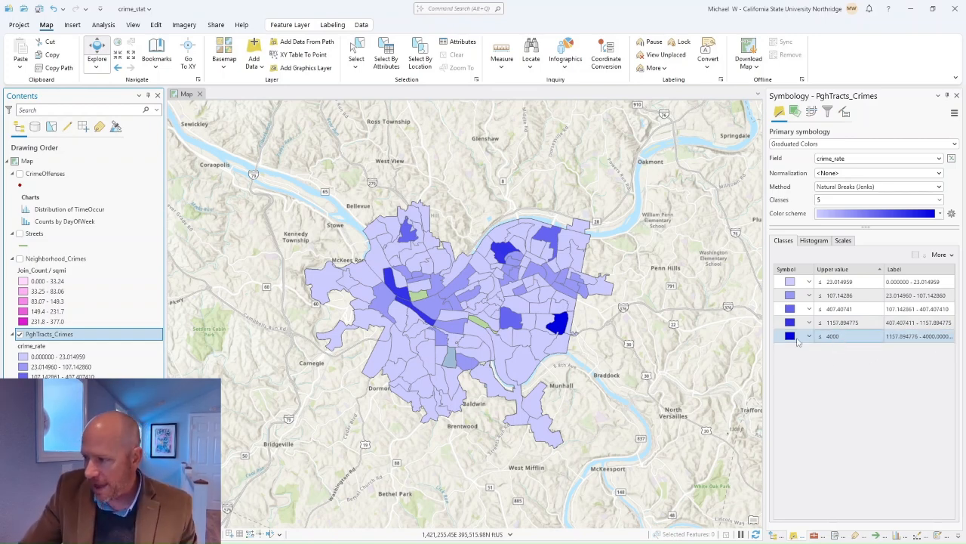
Step: Inspect the attribute pop-ups of the darkest blue tract and several other tracts, closing each
click(557, 323)
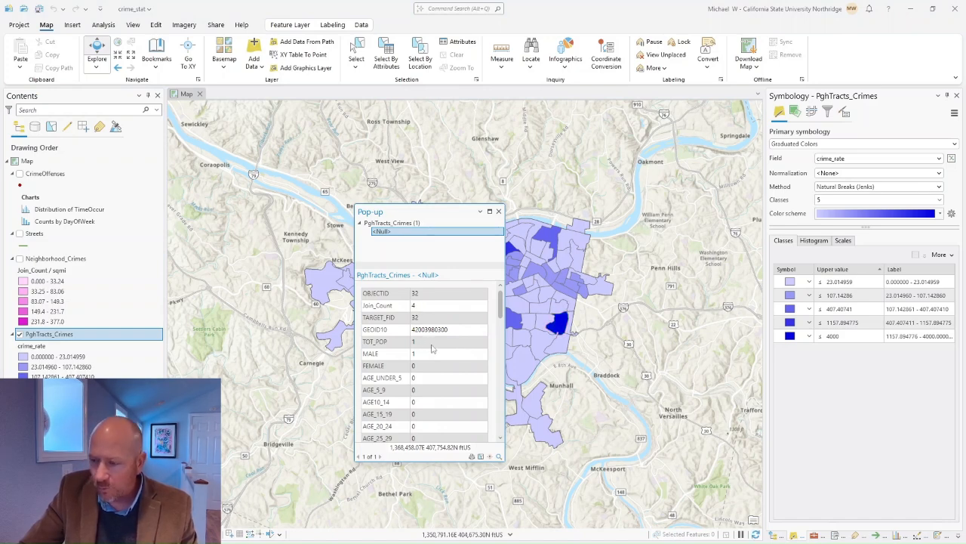
click(499, 212)
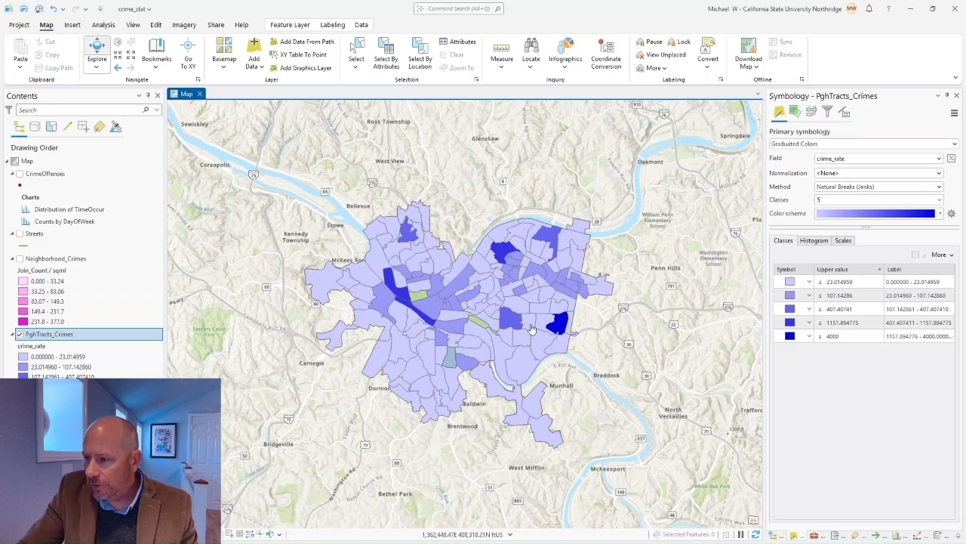
click(500, 250)
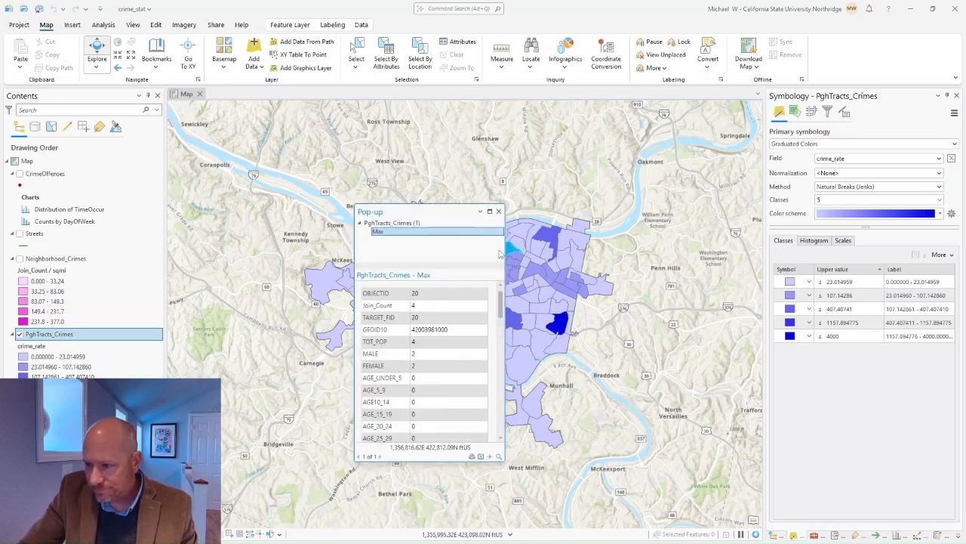
click(498, 211)
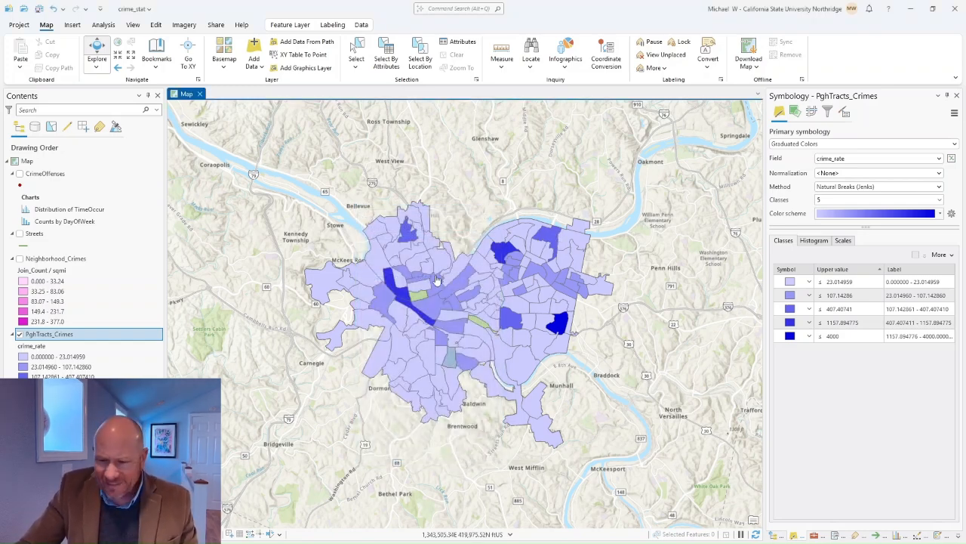
click(405, 299)
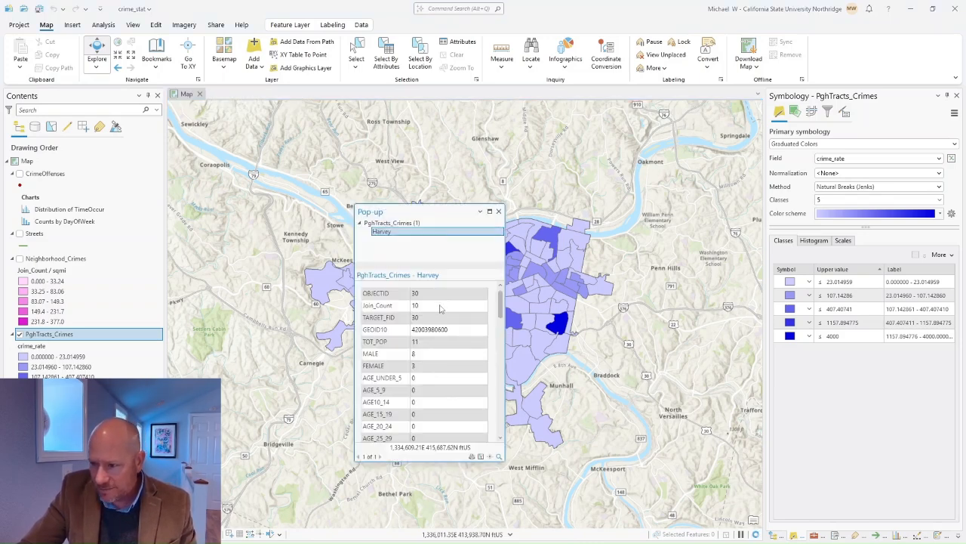
click(498, 212)
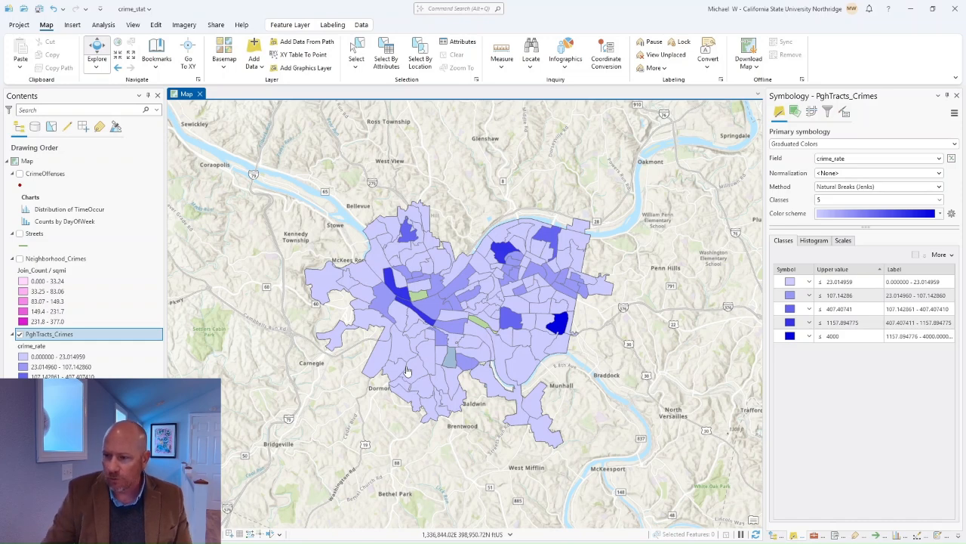
click(559, 326)
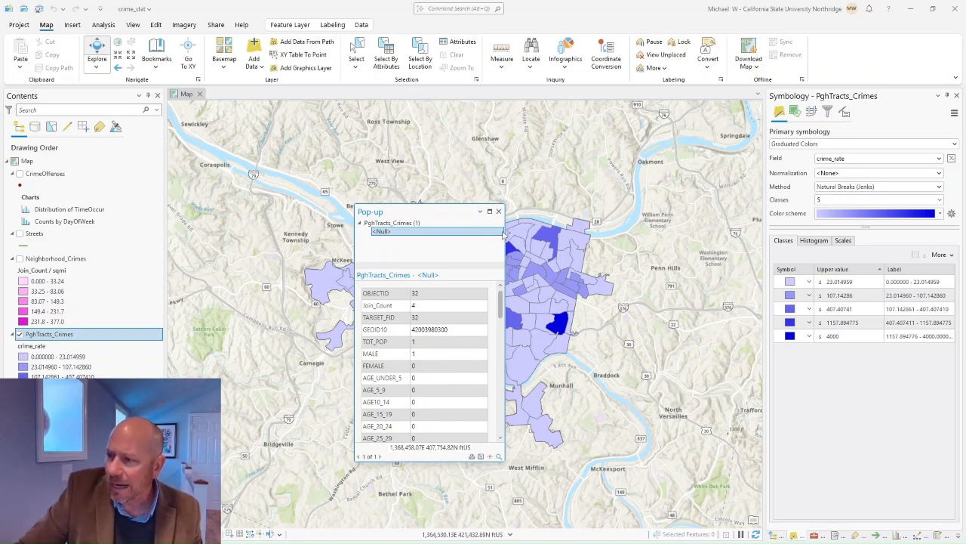
click(498, 211)
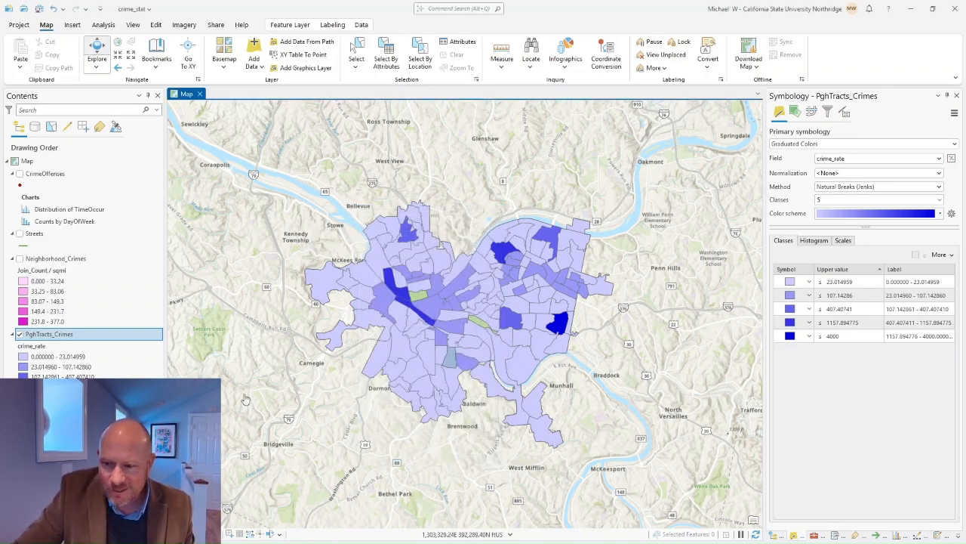
Step: Hide PghTracts_Crimes, show Neighborhood_Crimes again, and save the crime_stat project
click(20, 334)
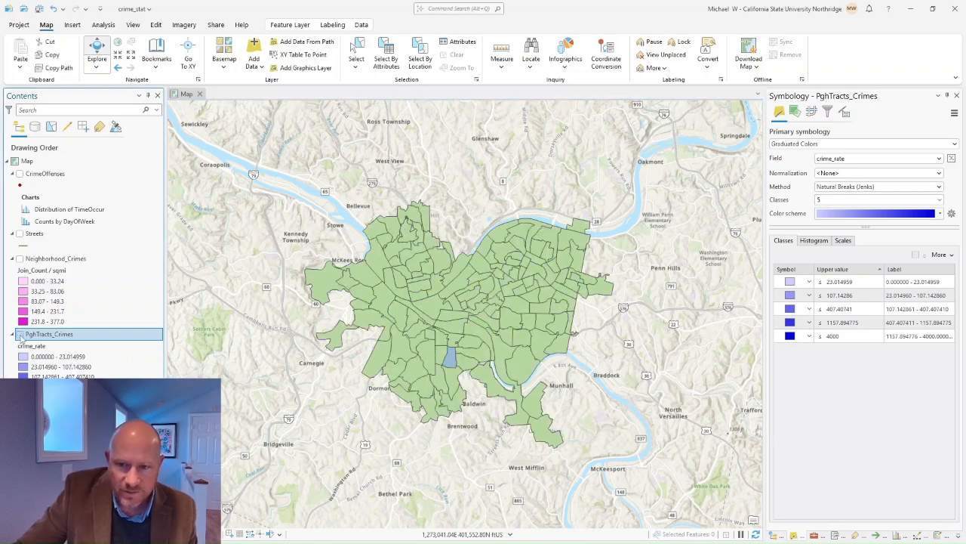
click(20, 258)
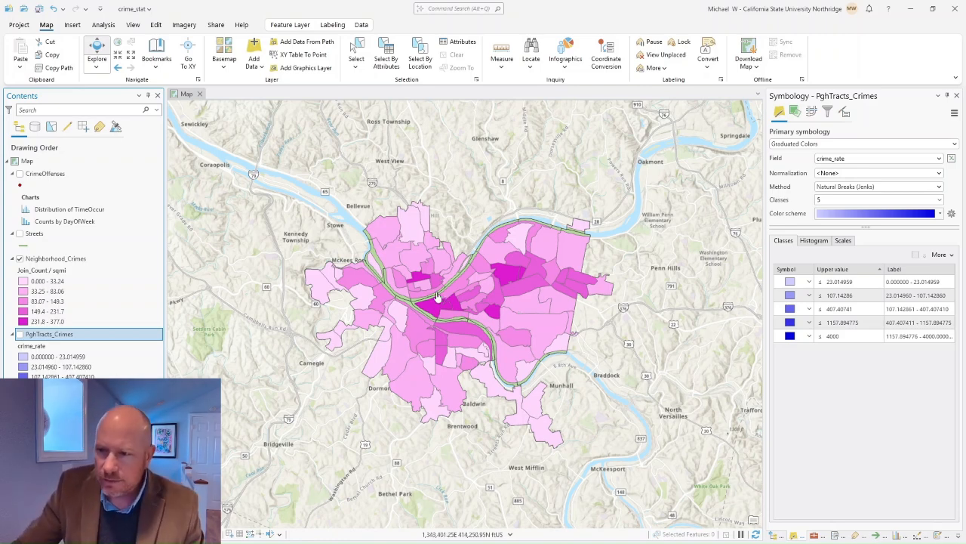
click(41, 9)
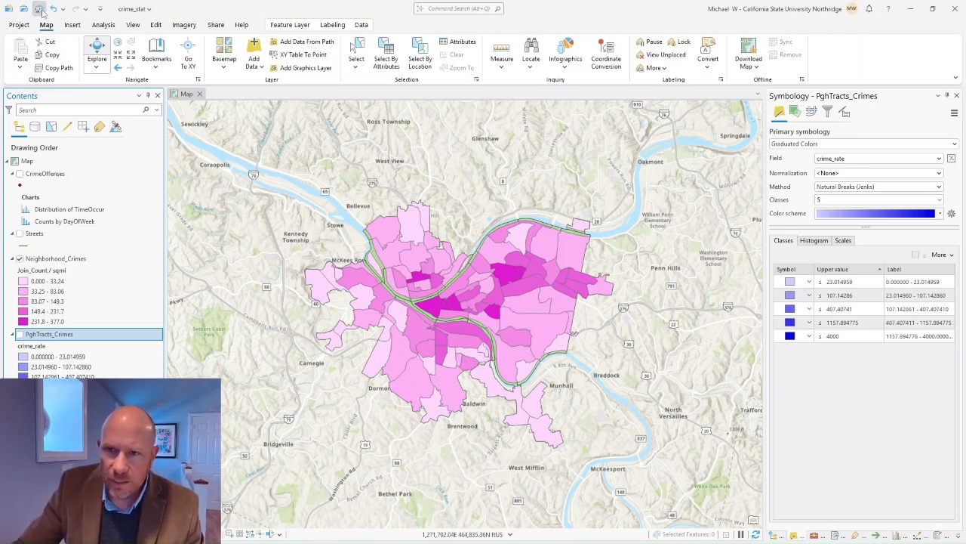